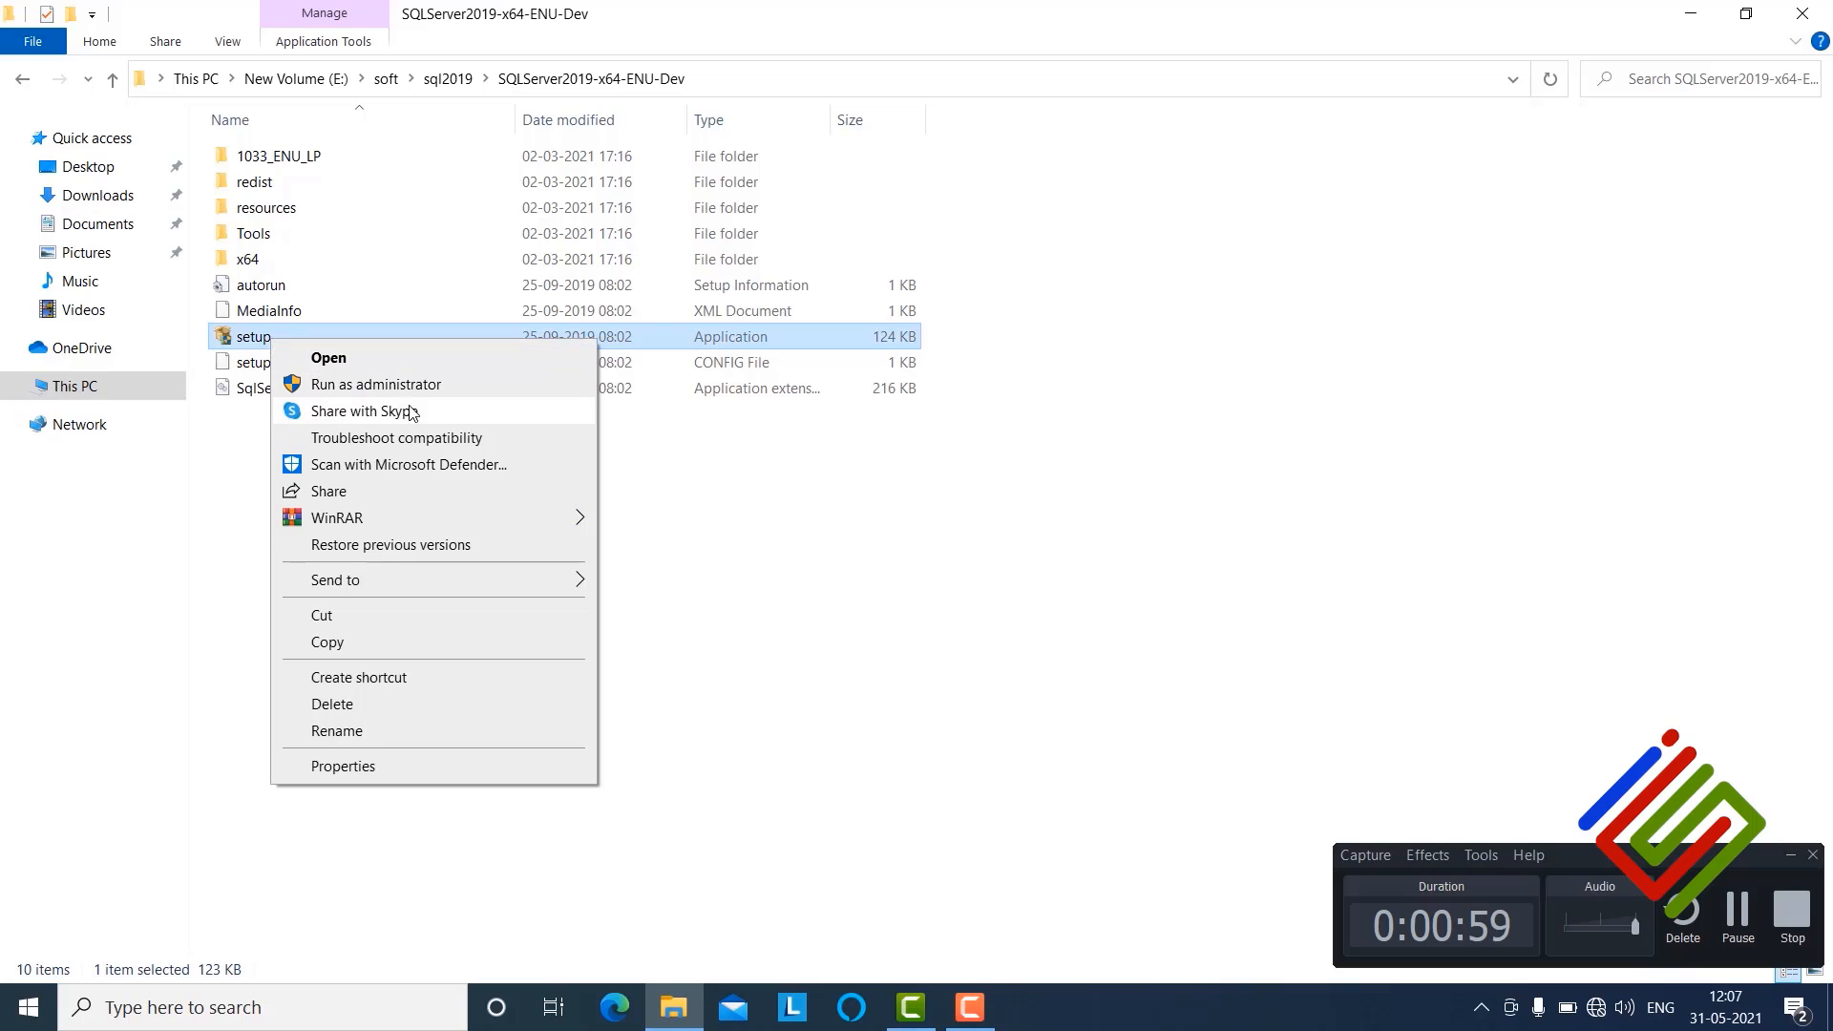
Step: Run the setup application as administrator and start a new SQL Server stand-alone installation from the Installation page
click(493, 390)
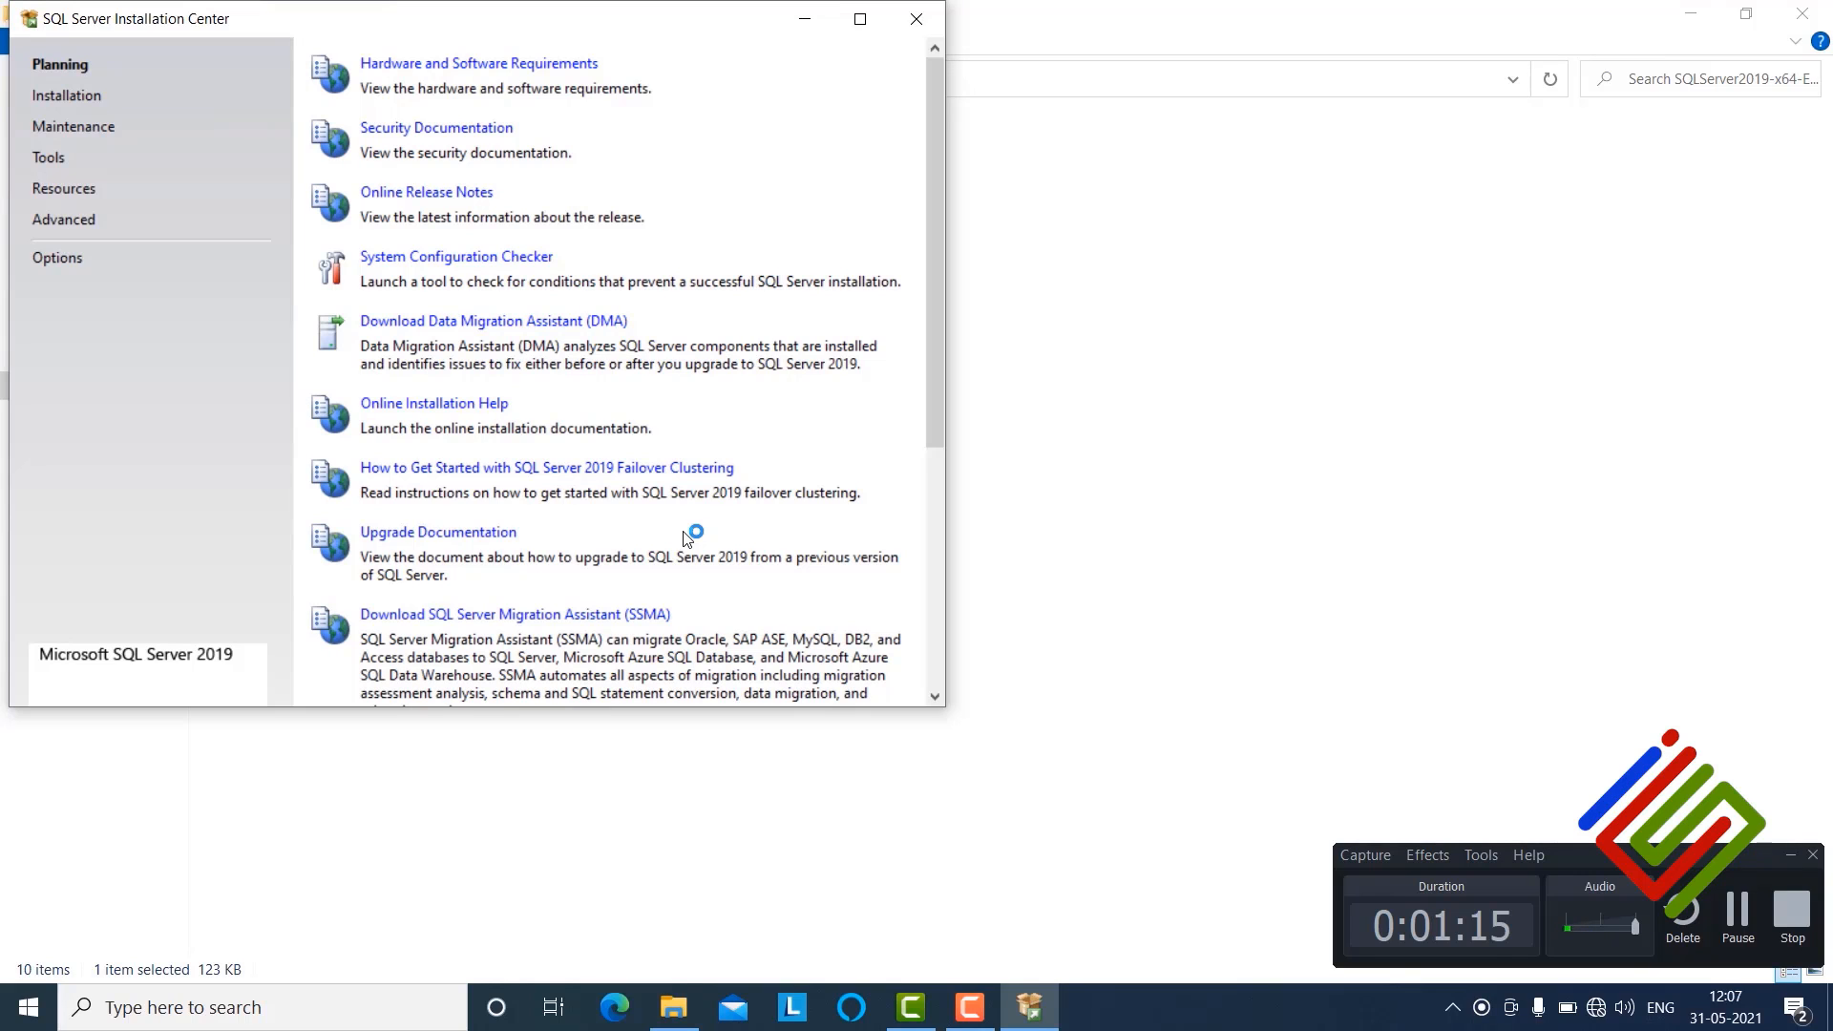
click(49, 97)
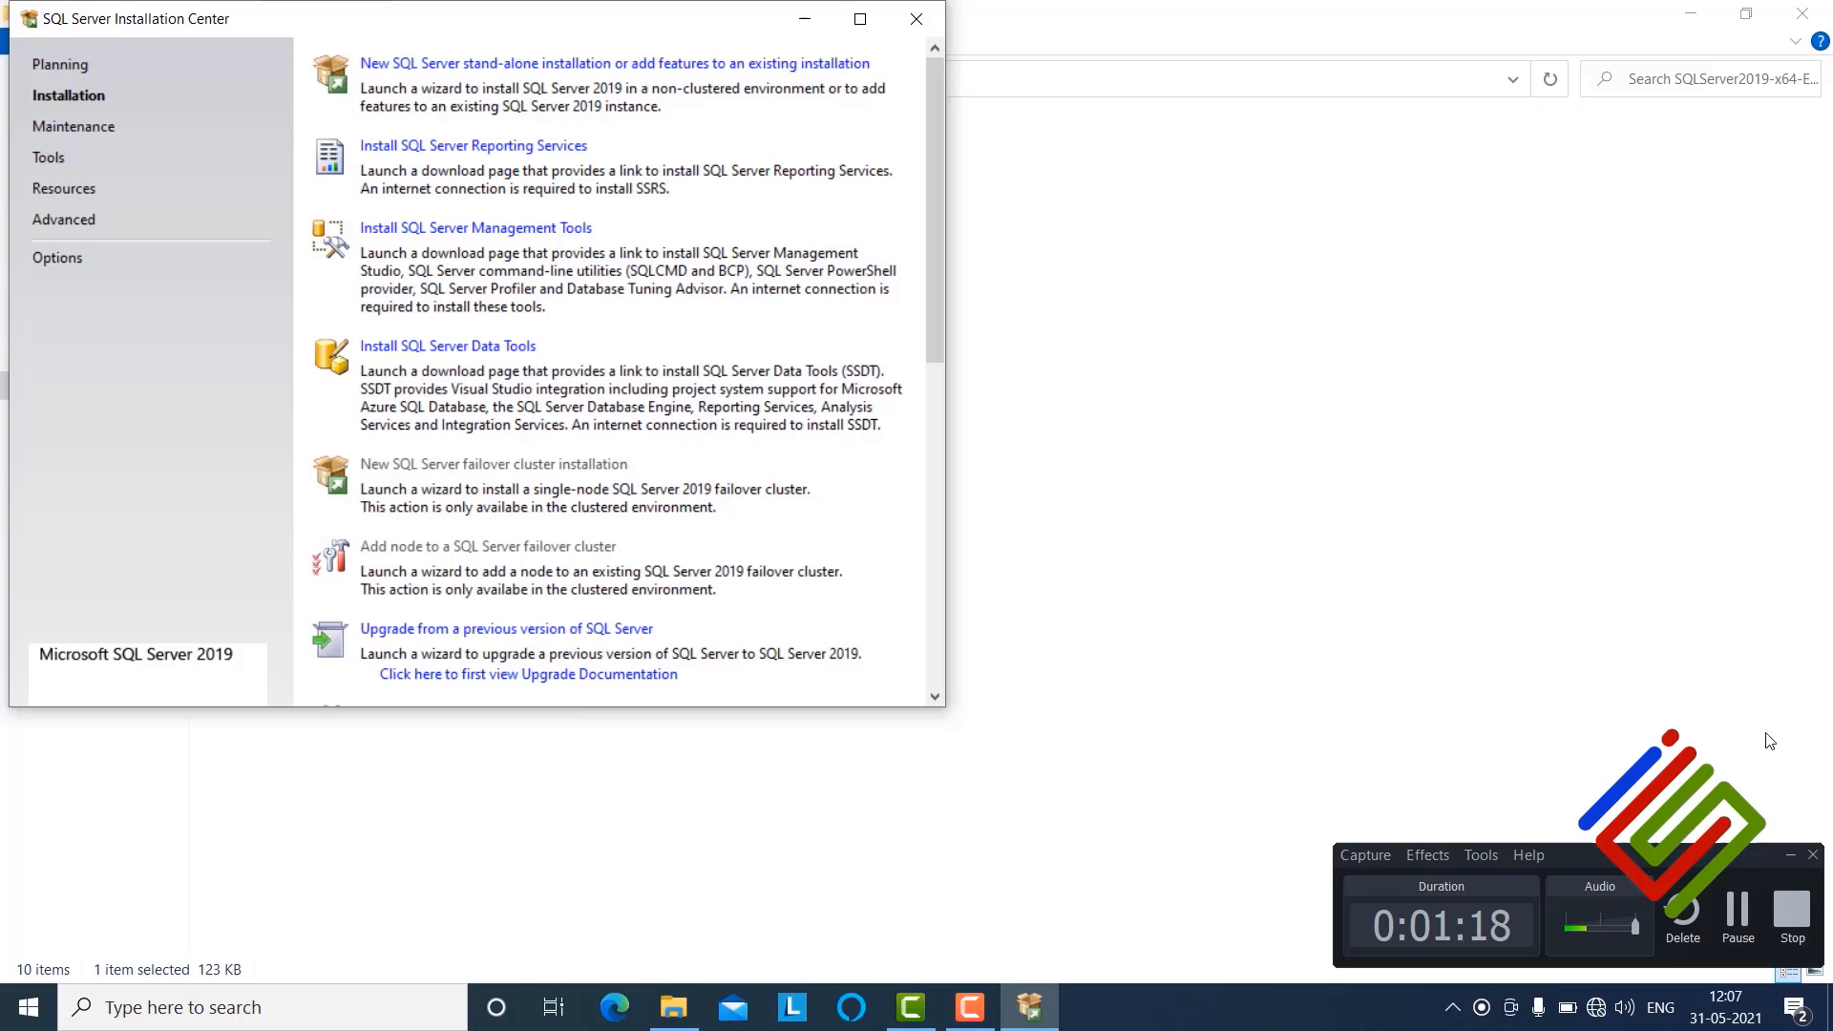
click(1790, 855)
click(552, 65)
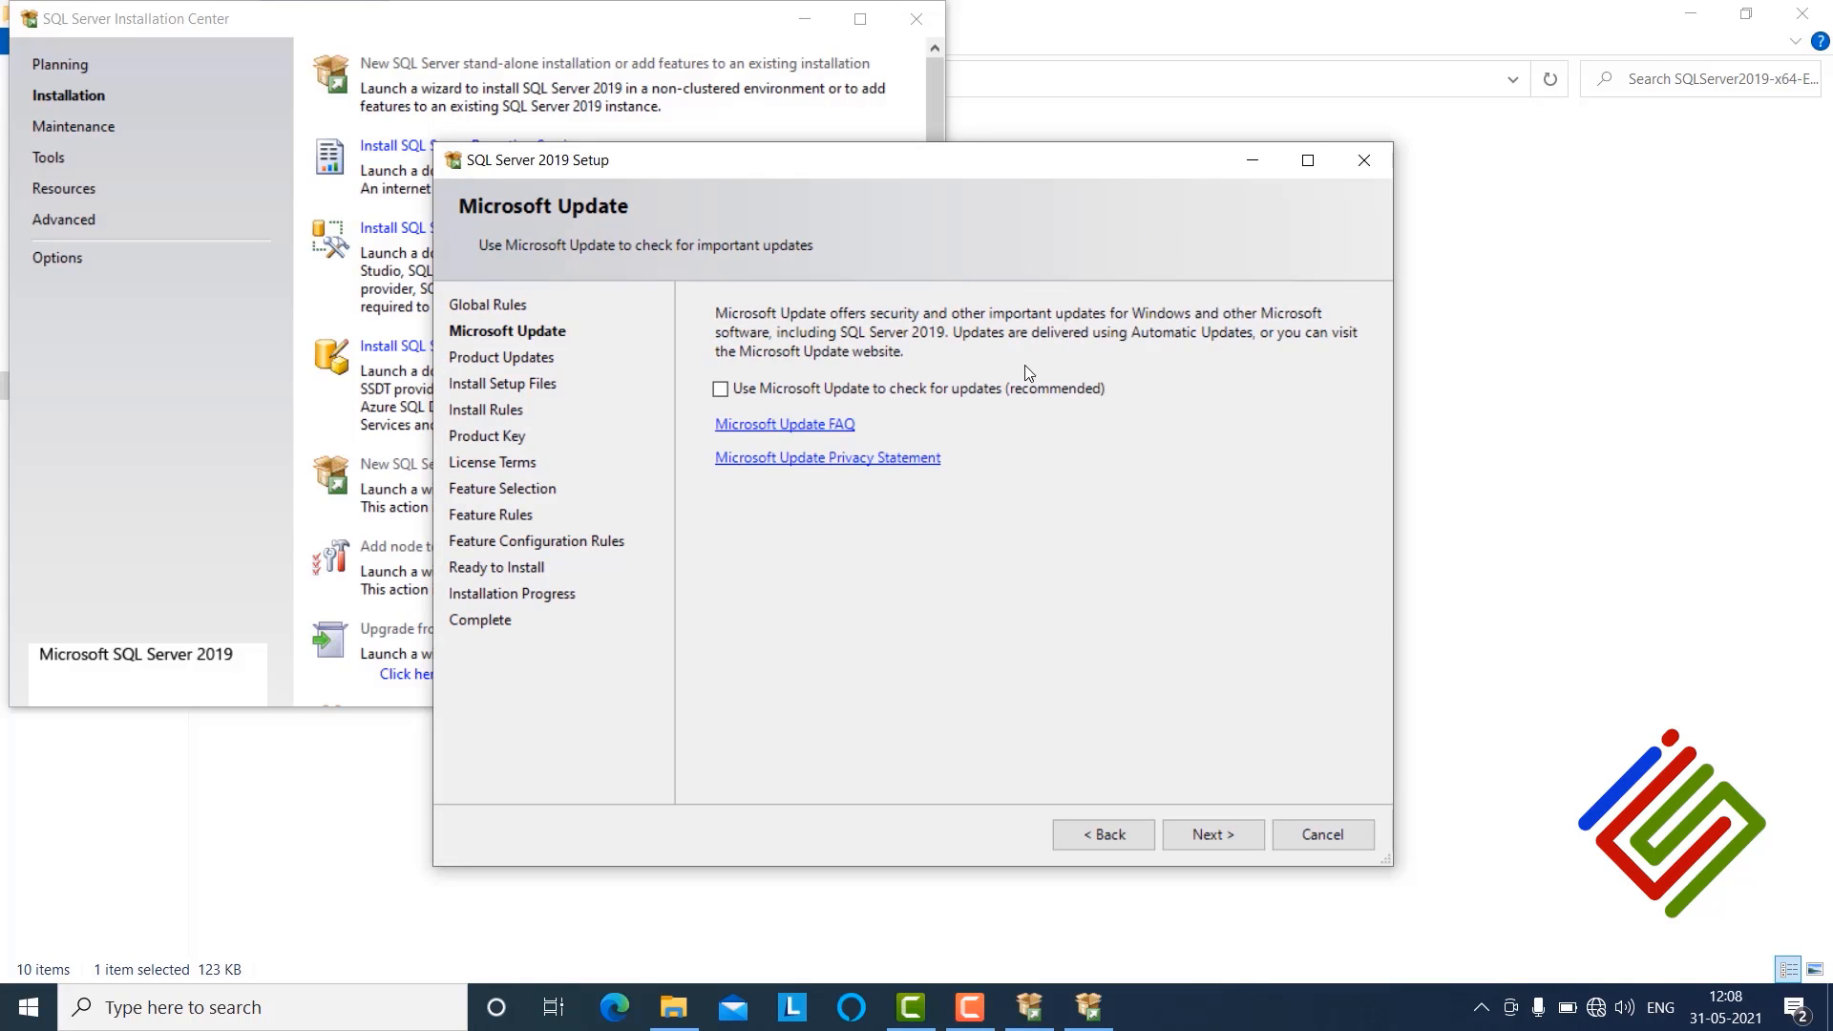
Step: Advance past the Microsoft Update, Install Rules and Product Key pages, keeping the Developer free edition
click(1228, 838)
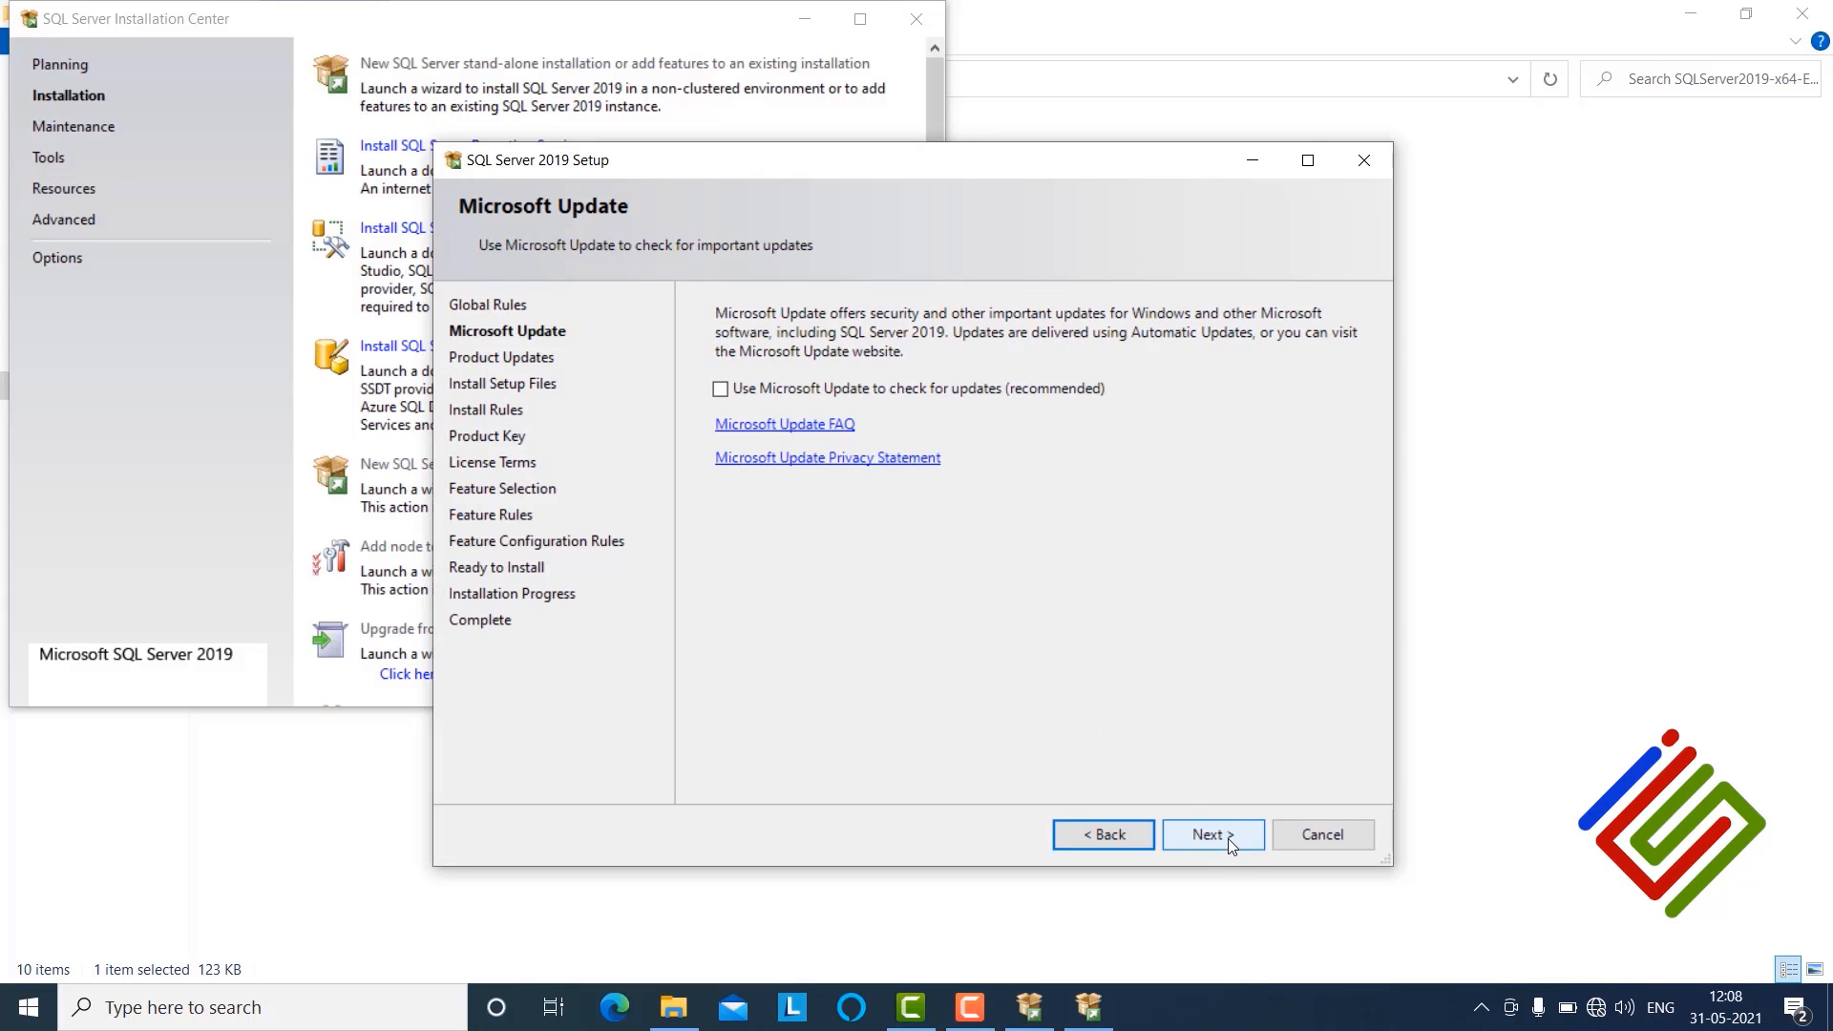
click(1228, 838)
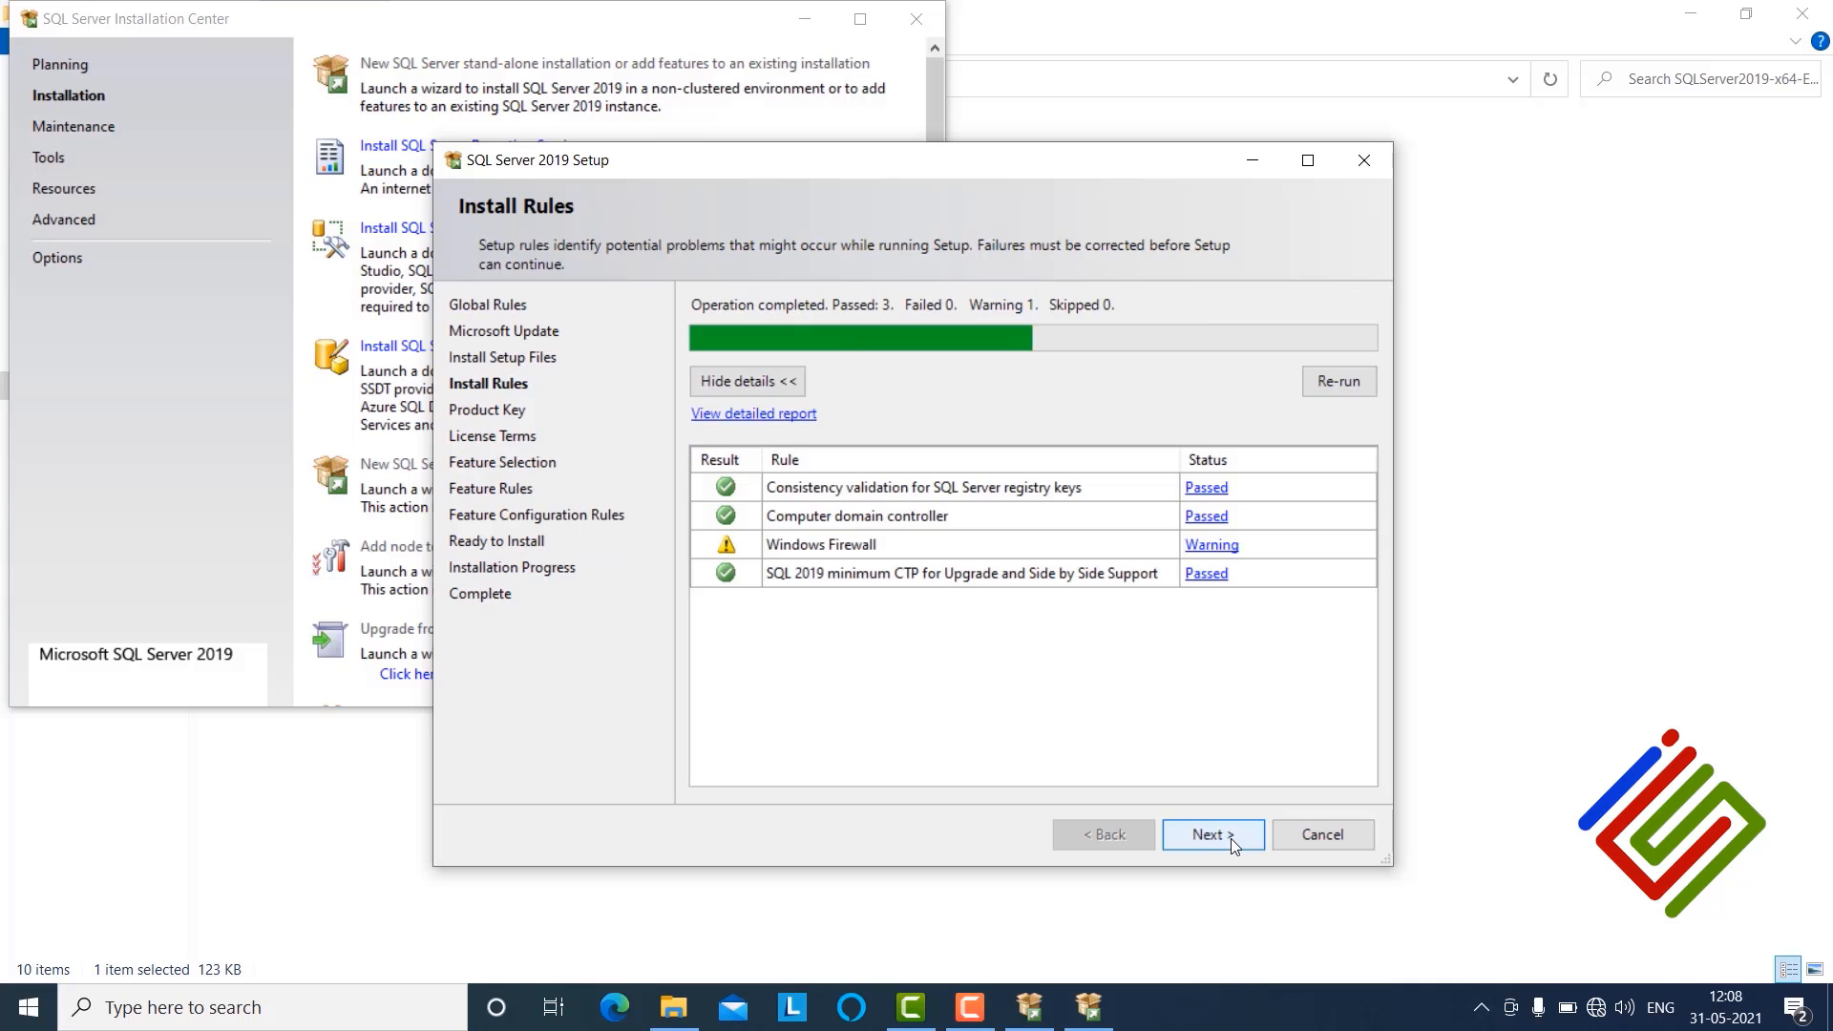
click(1230, 838)
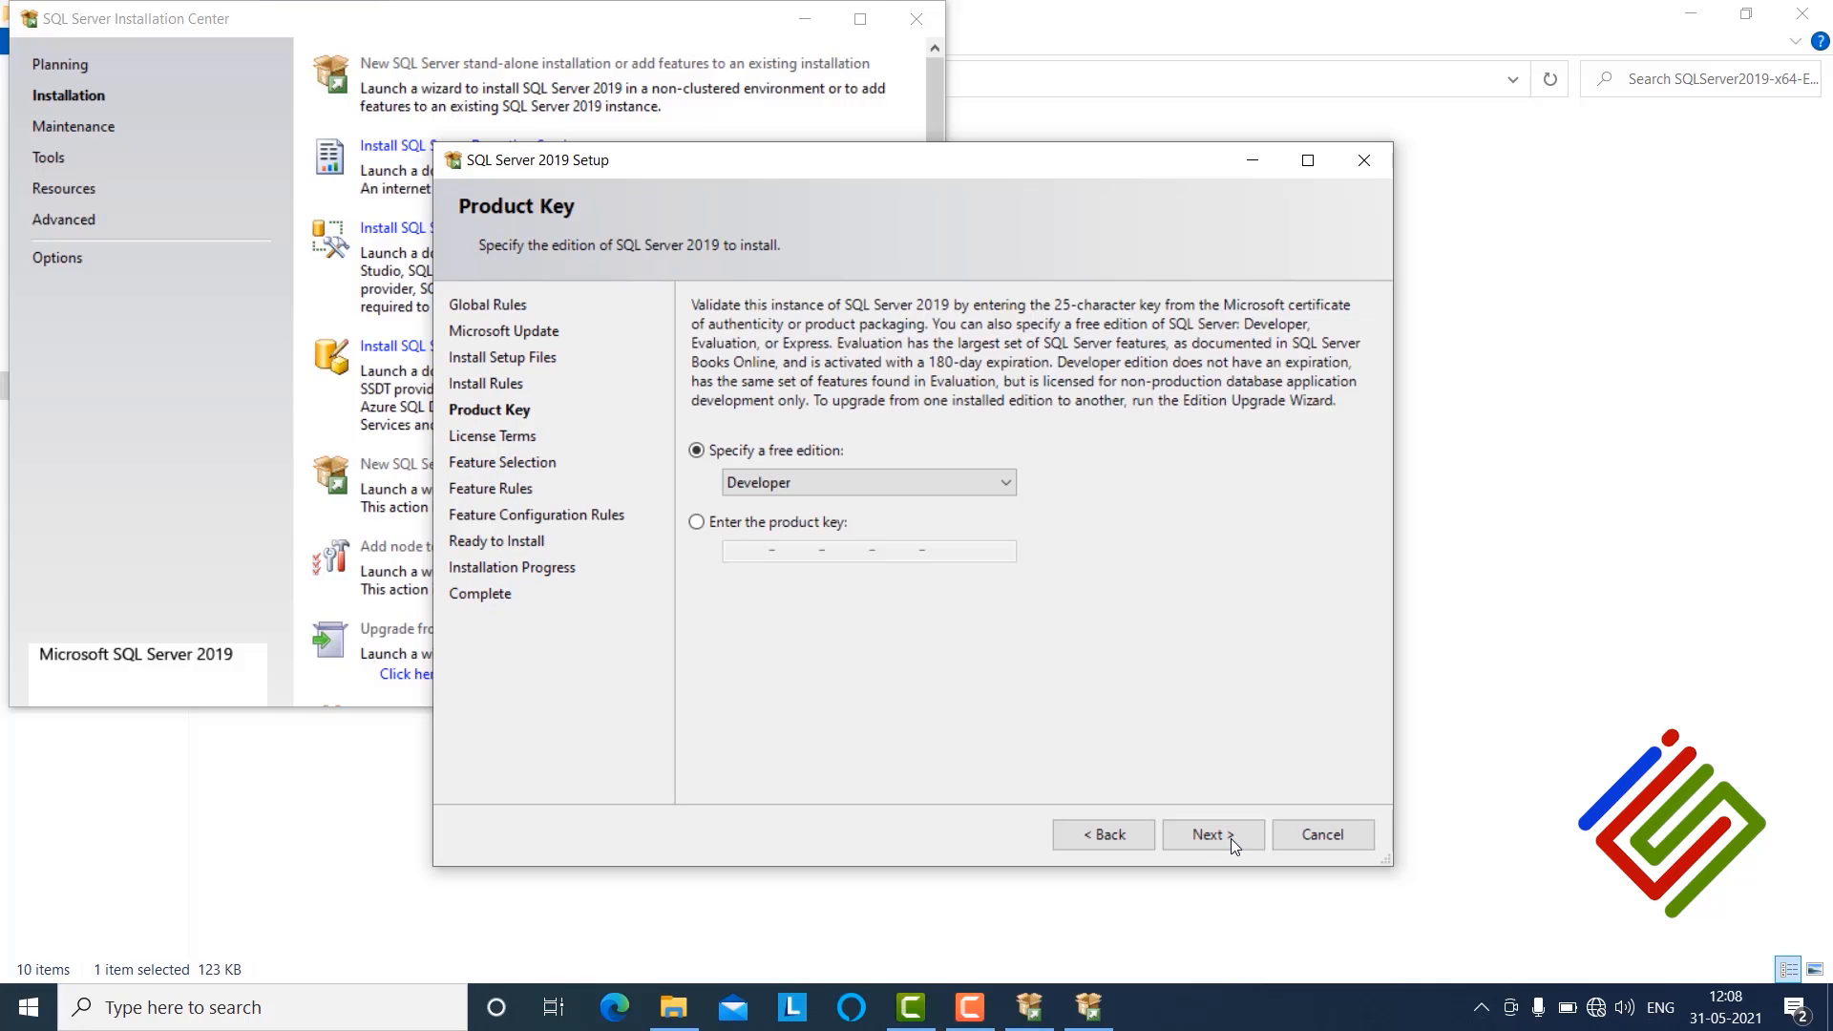
click(1230, 839)
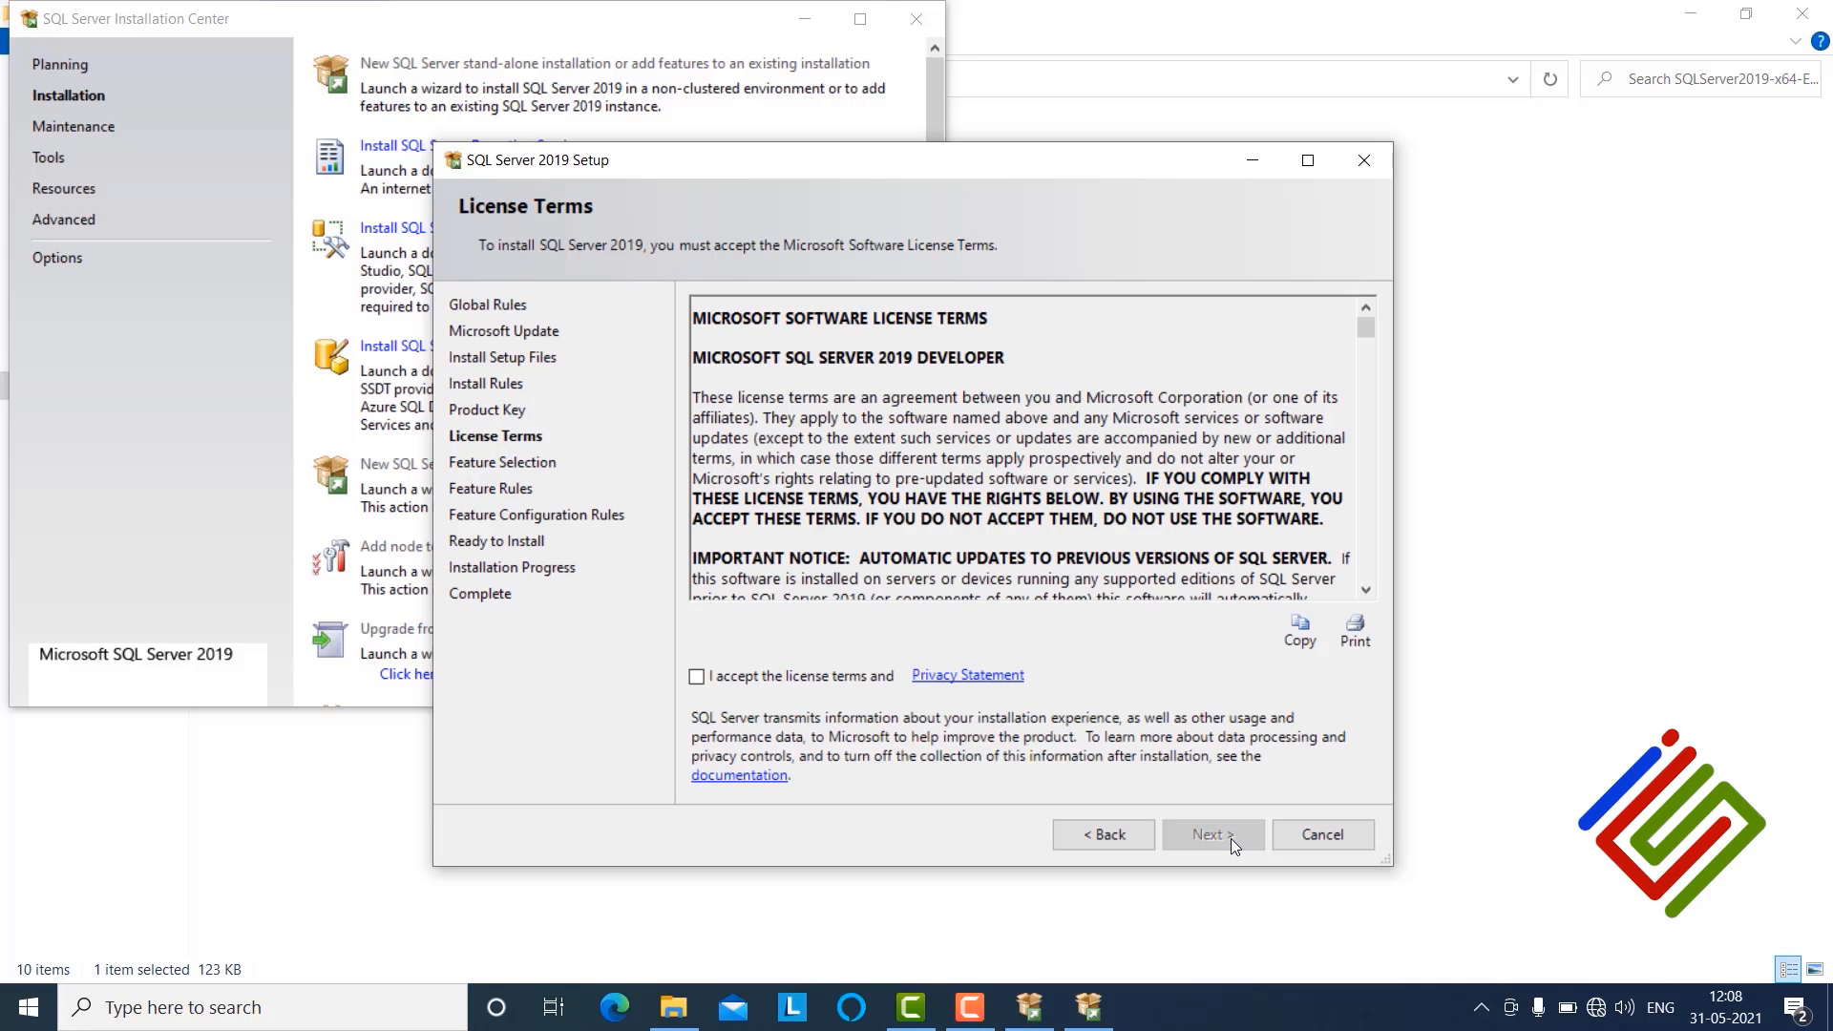
Step: Accept the license terms and continue to feature selection
click(725, 680)
click(1214, 835)
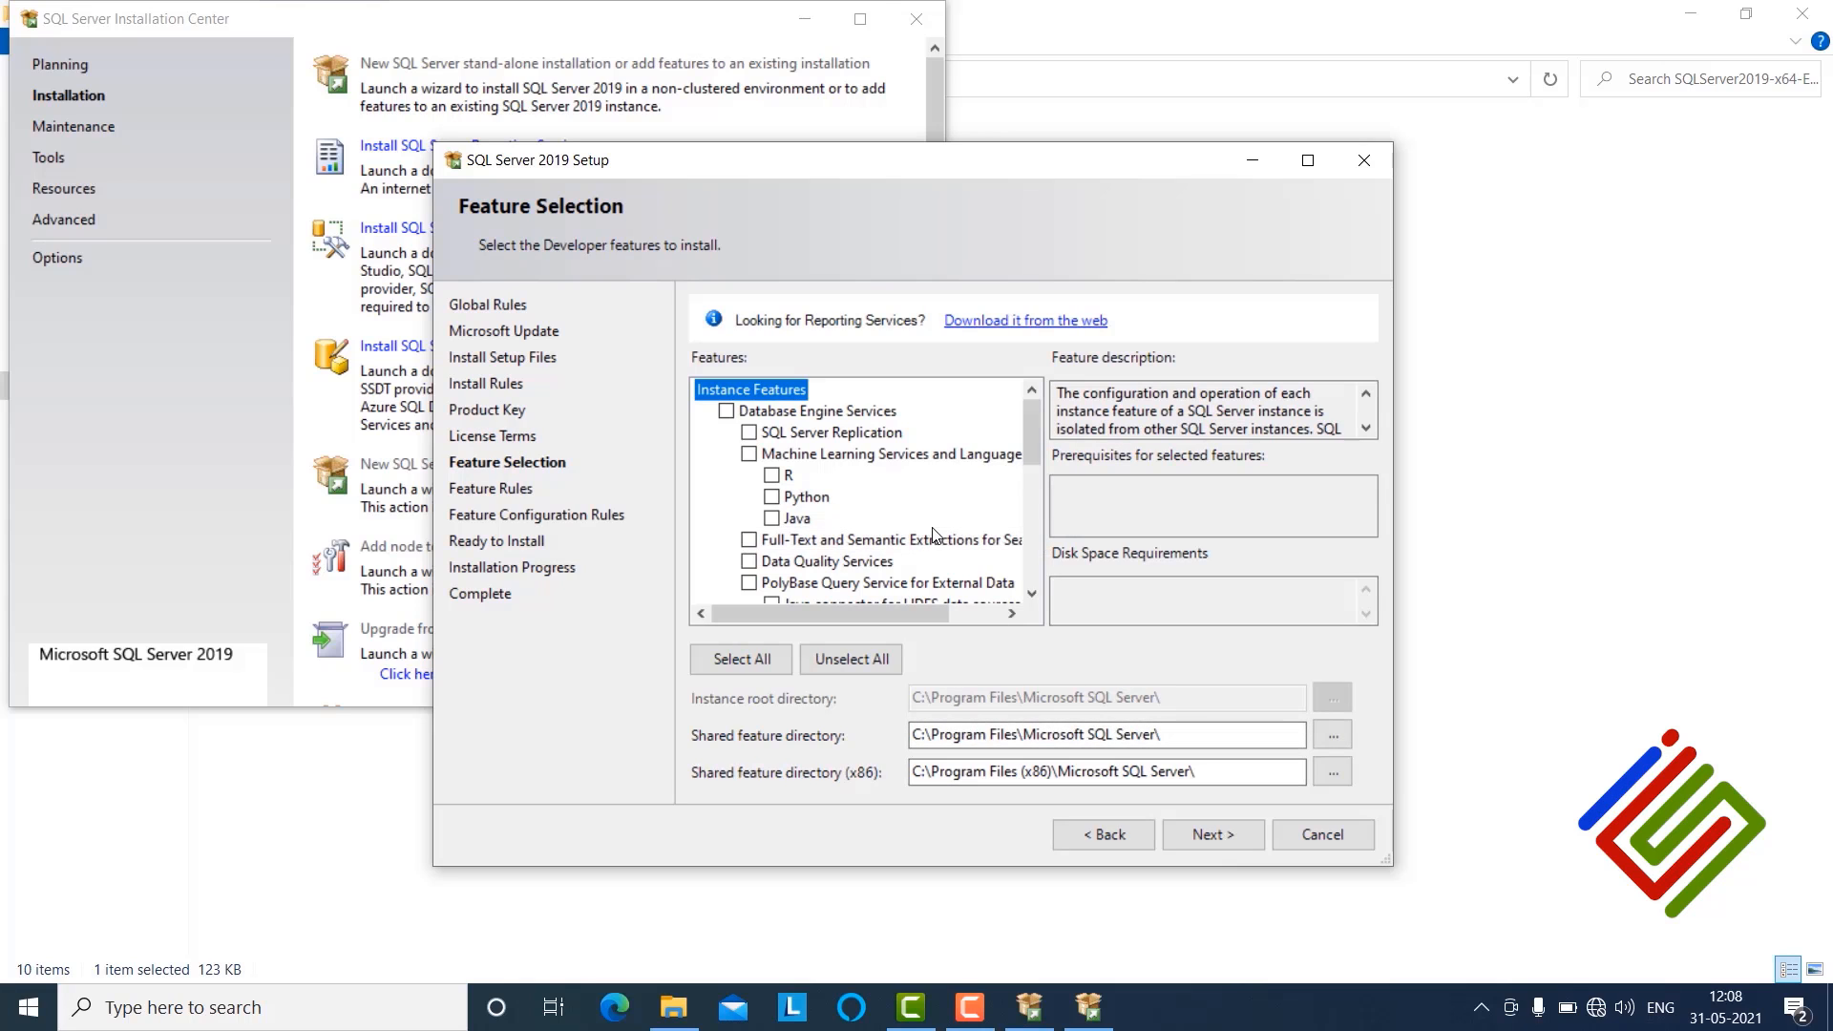
Step: Select the Database Engine Services and Master Data Services features
click(726, 411)
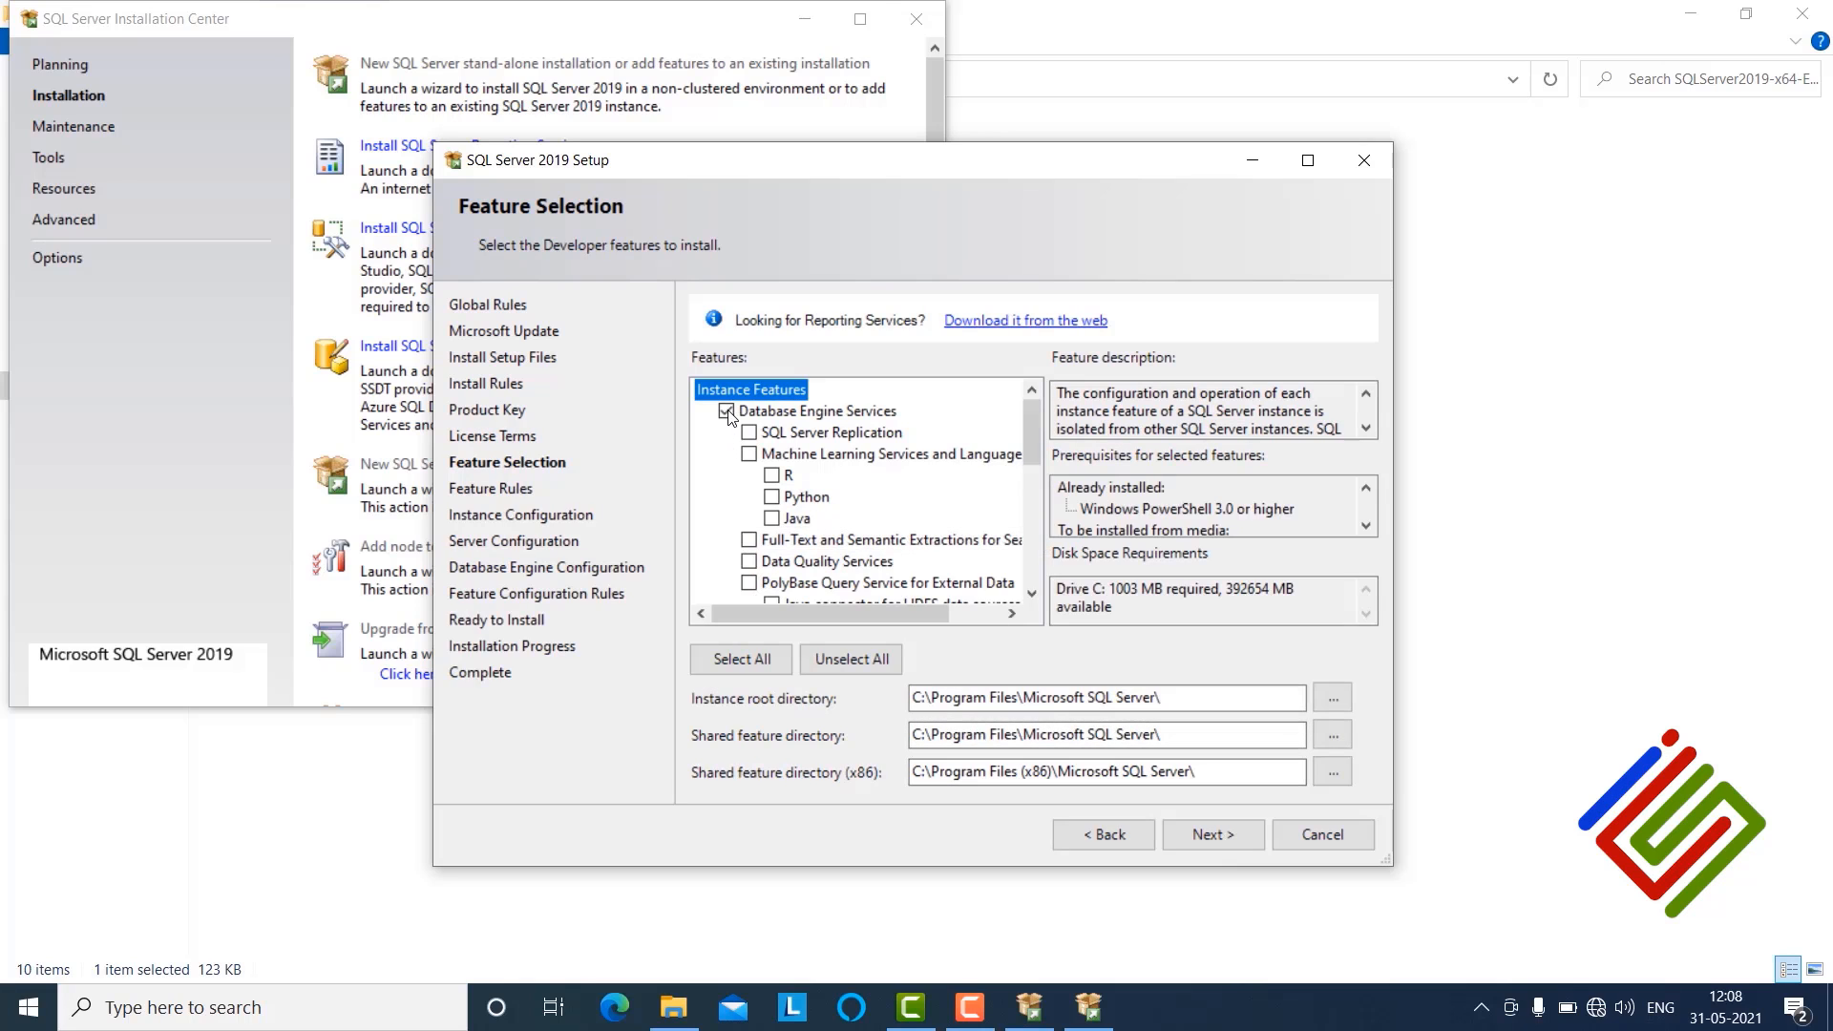
scroll(953, 566, down, 4)
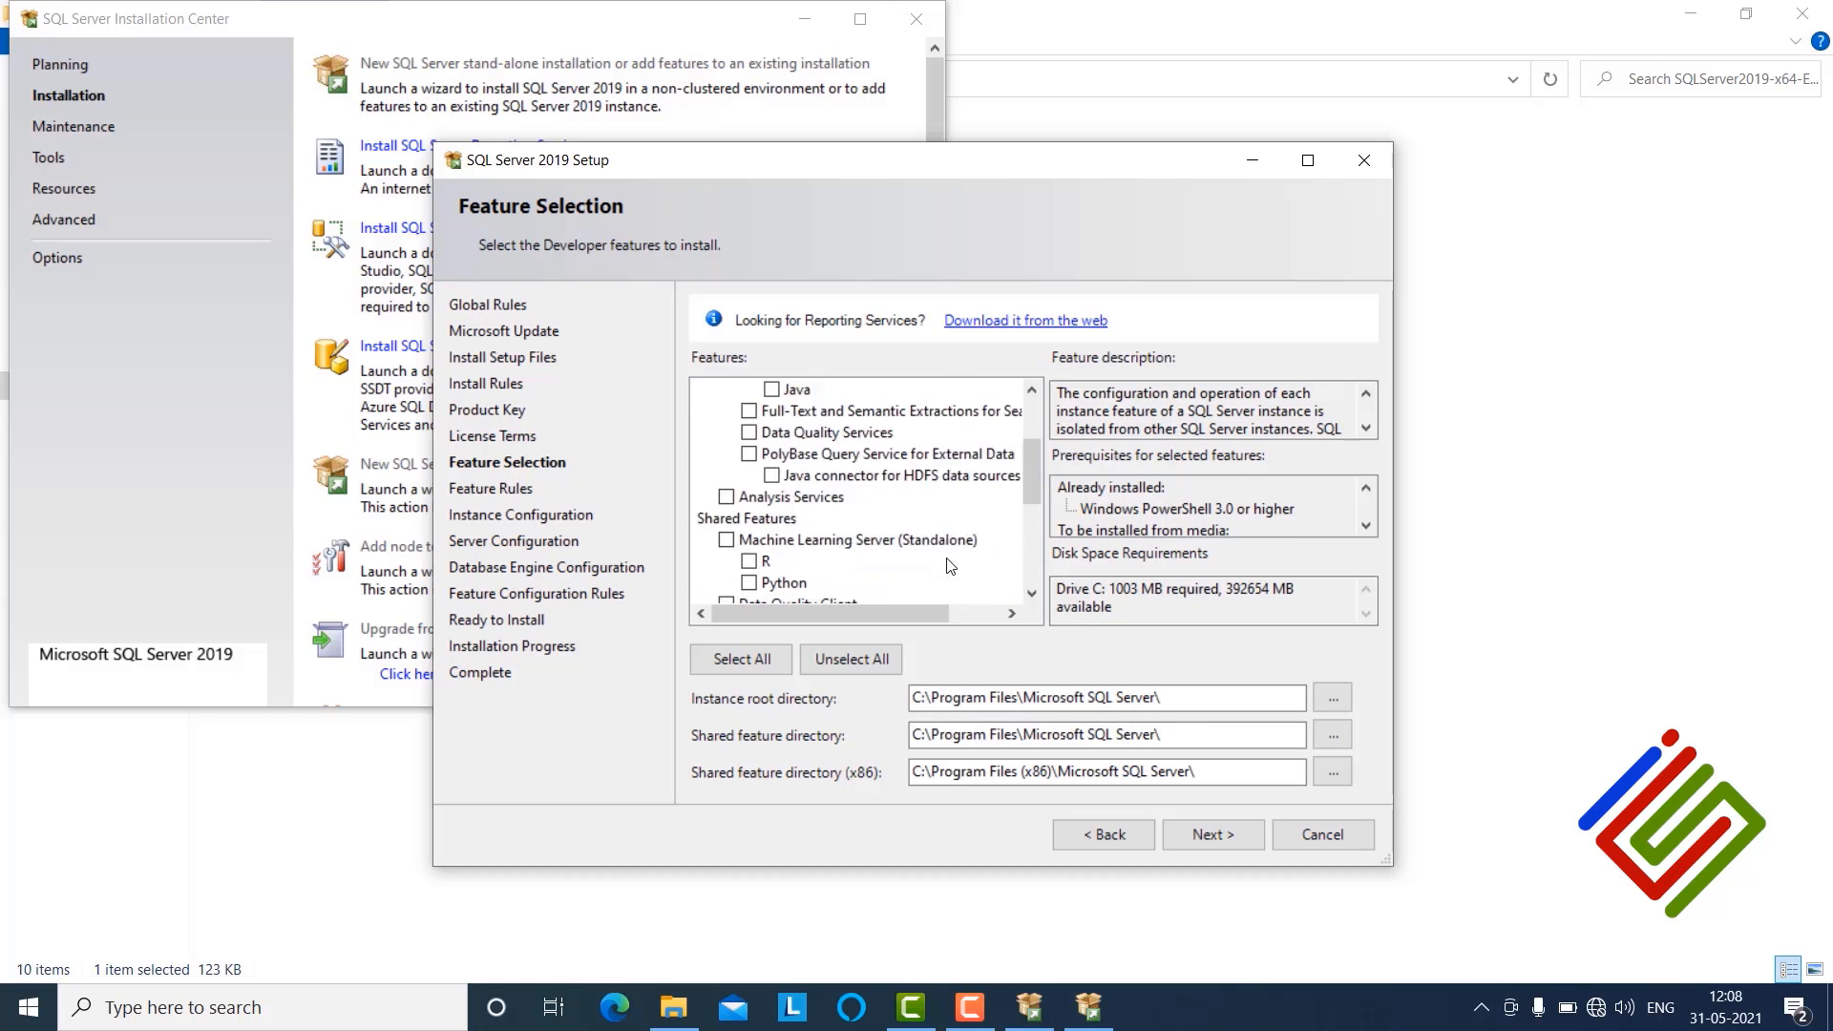
scroll(950, 566, down, 2)
scroll(949, 566, up, 6)
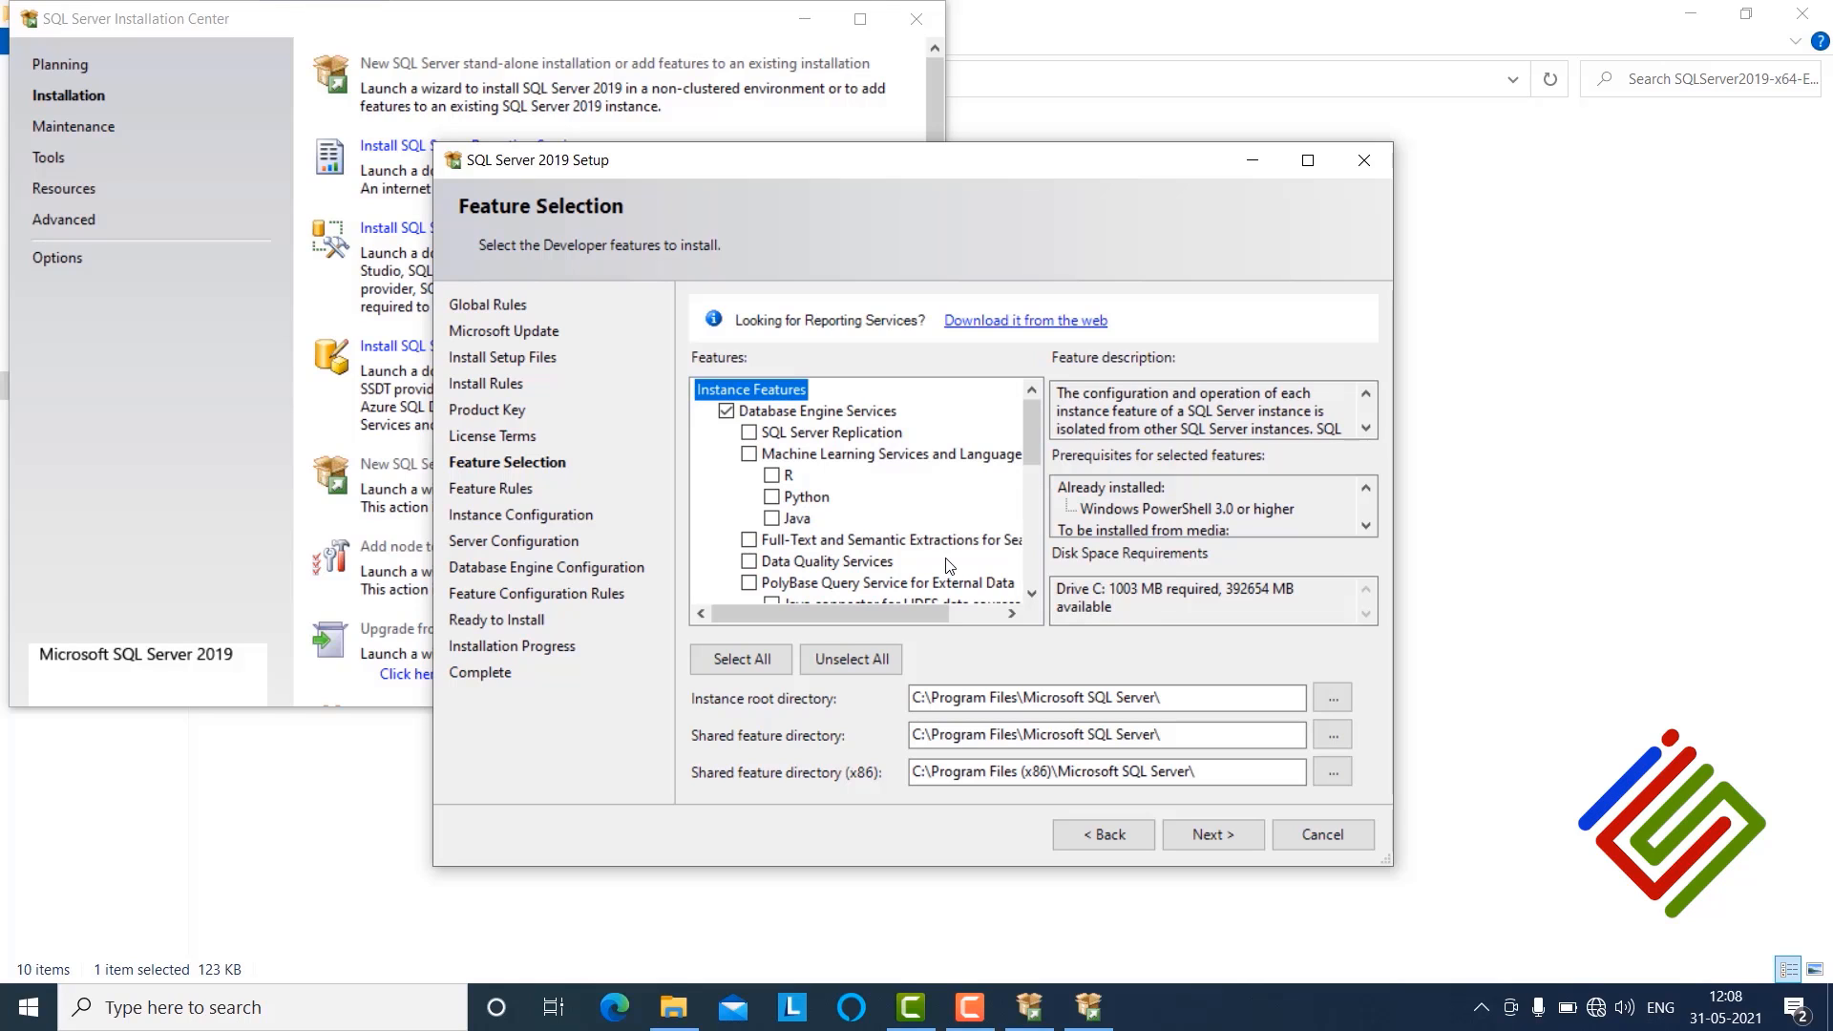
scroll(950, 566, down, 2)
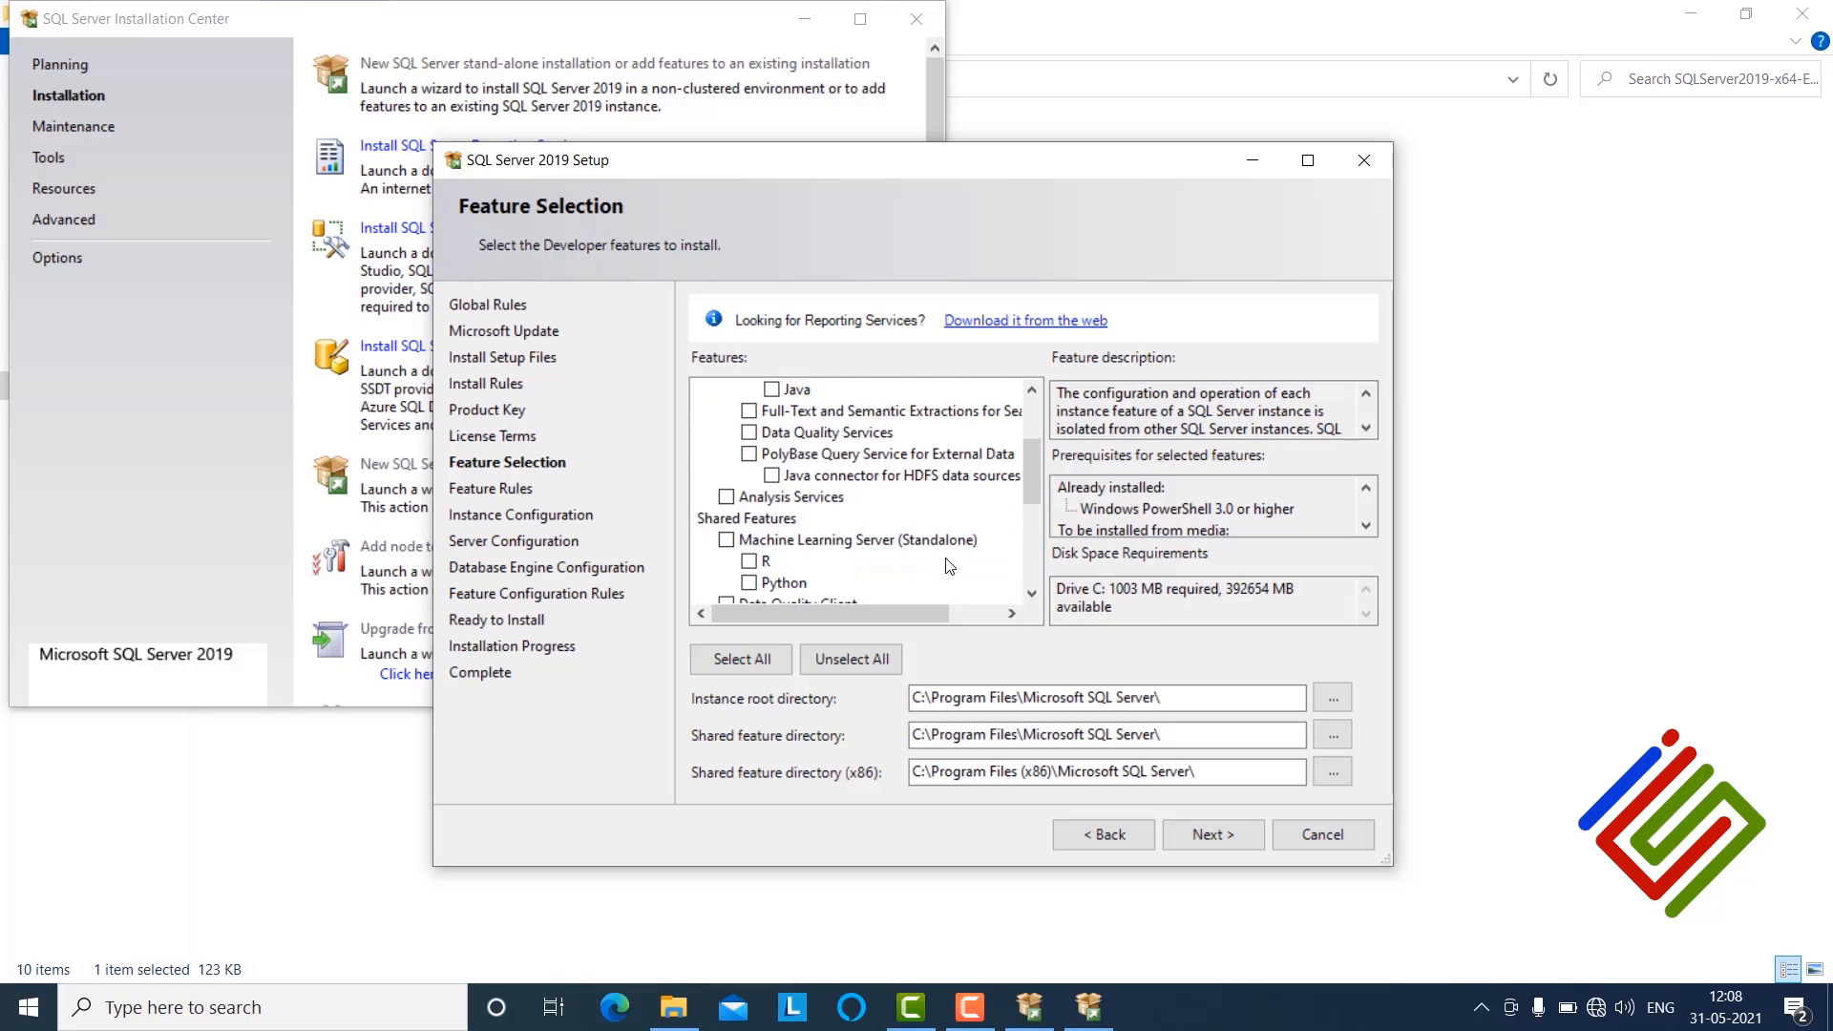
scroll(949, 566, down, 3)
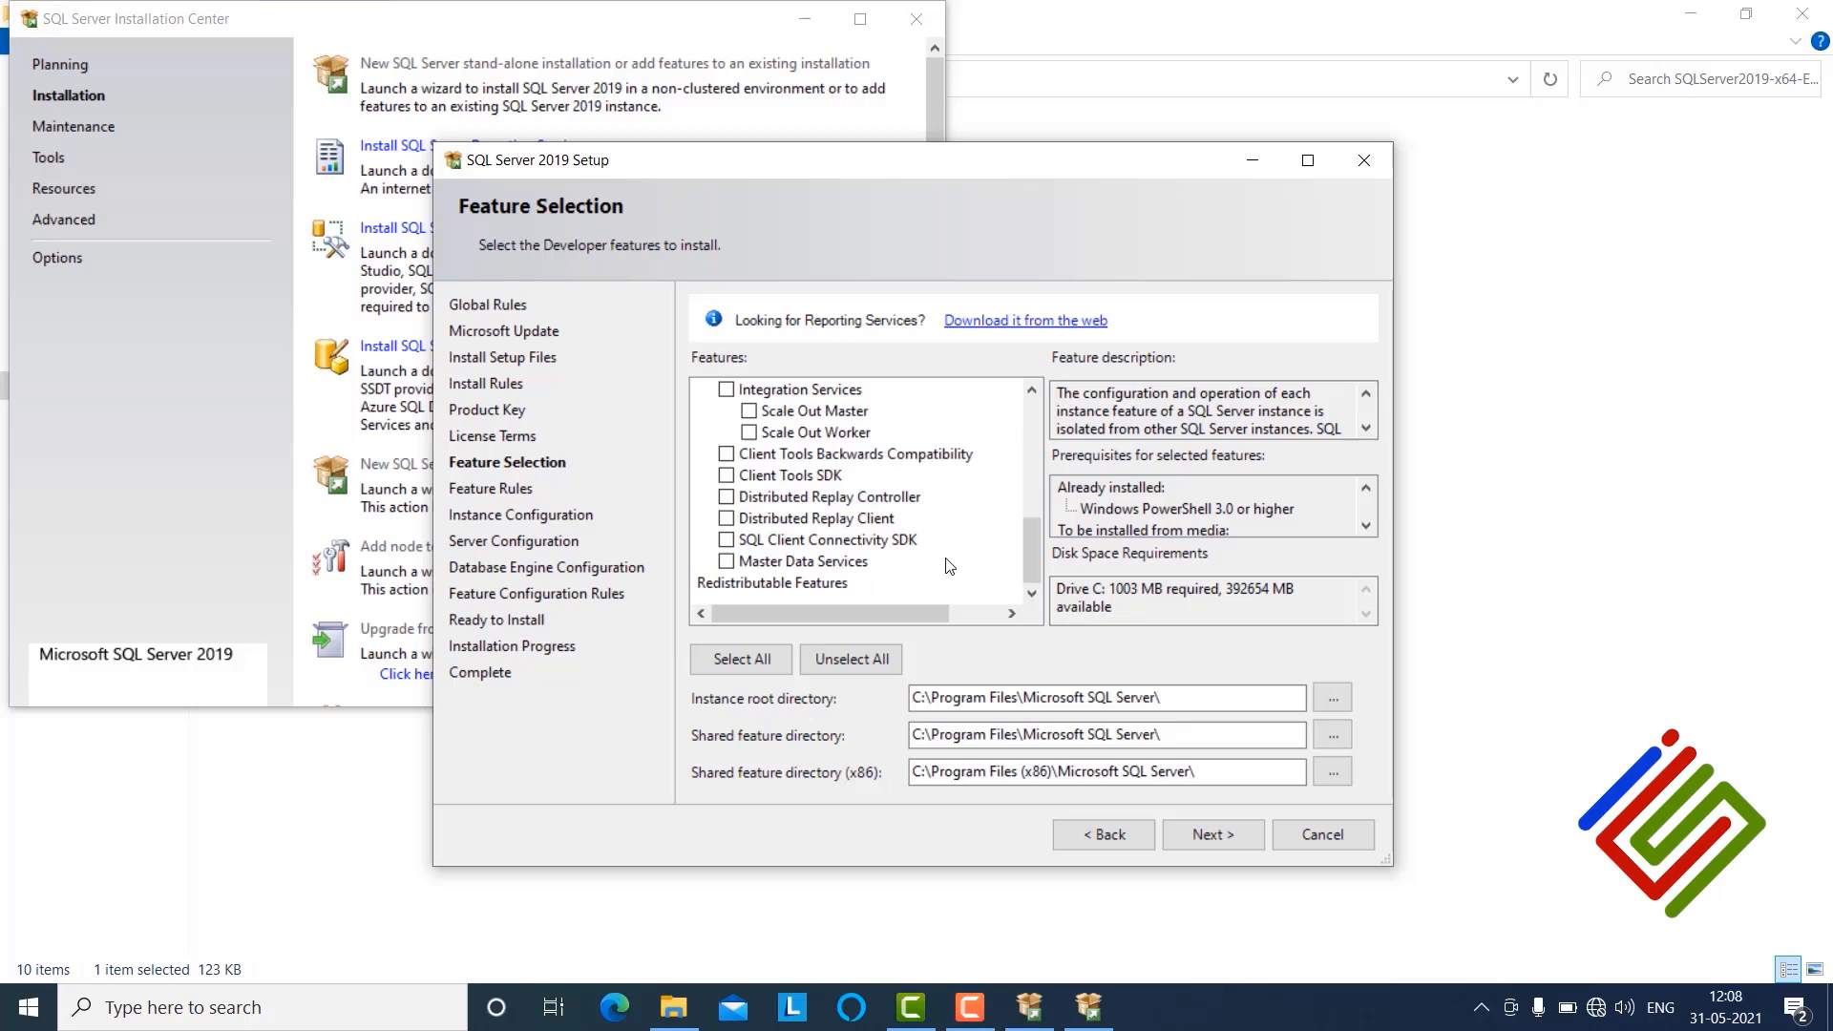
click(725, 562)
scroll(731, 501, up, 2)
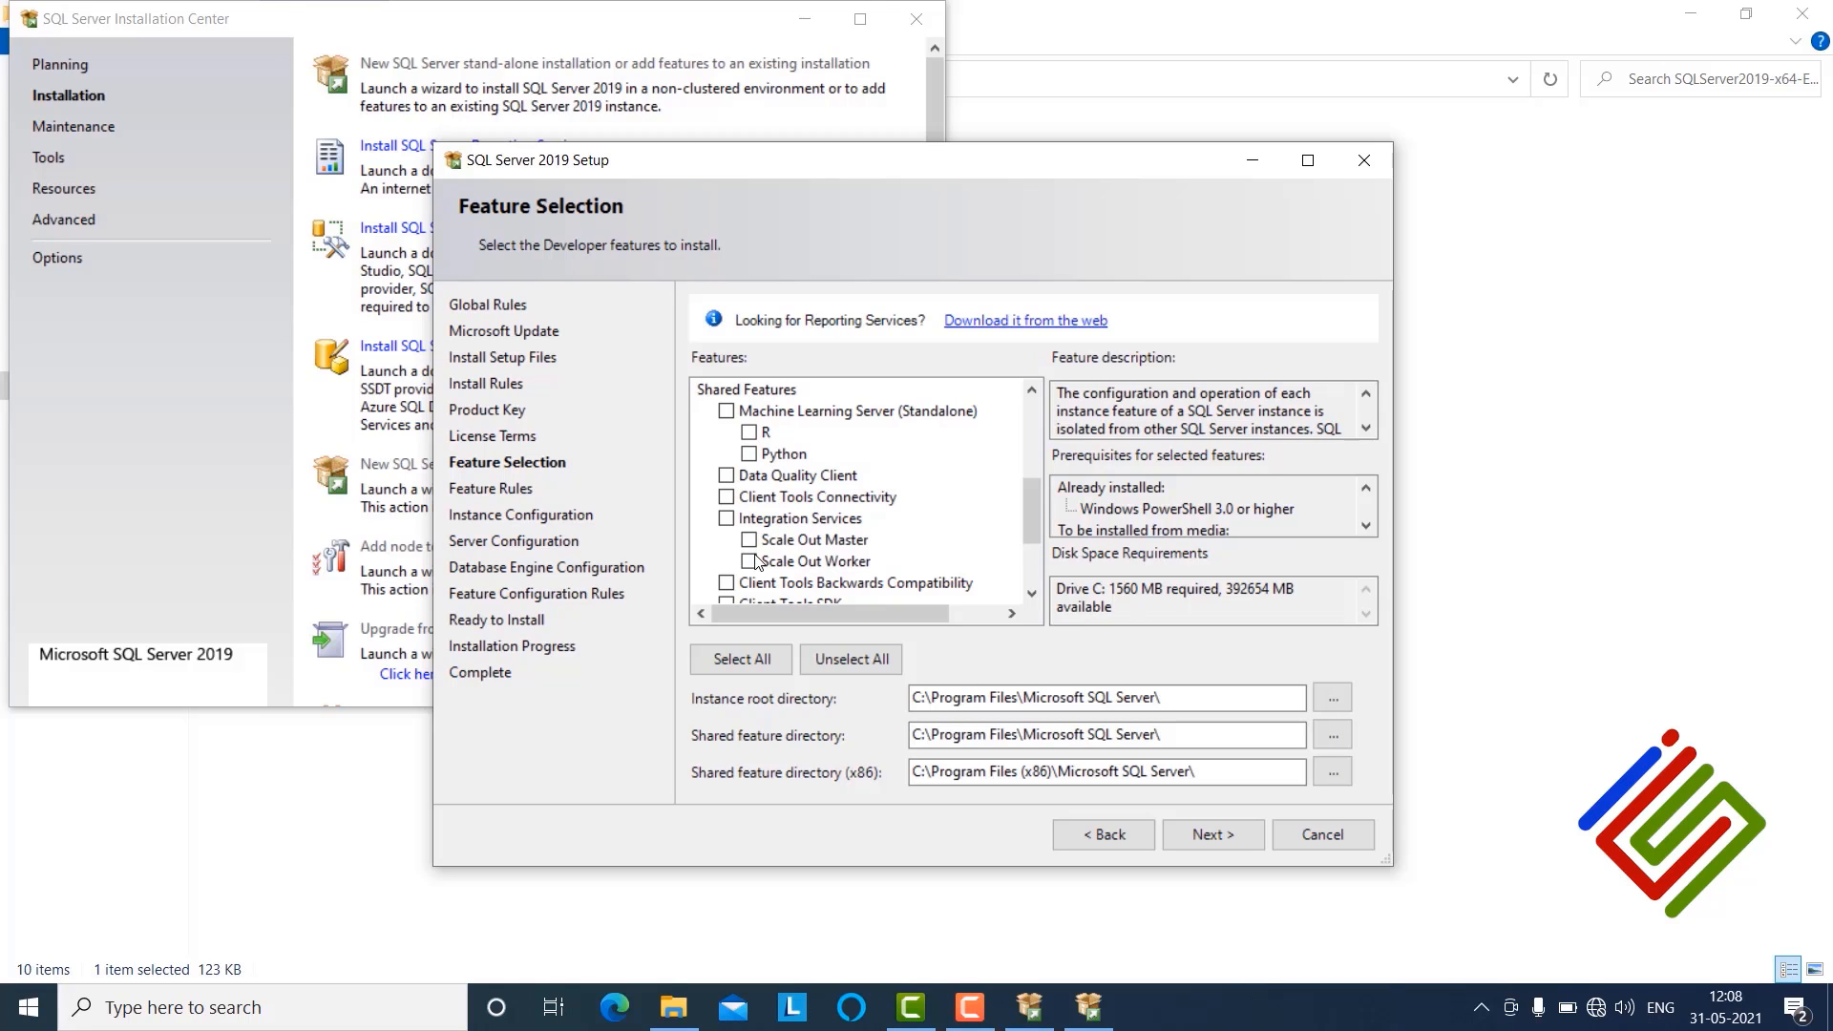
scroll(741, 520, down, 2)
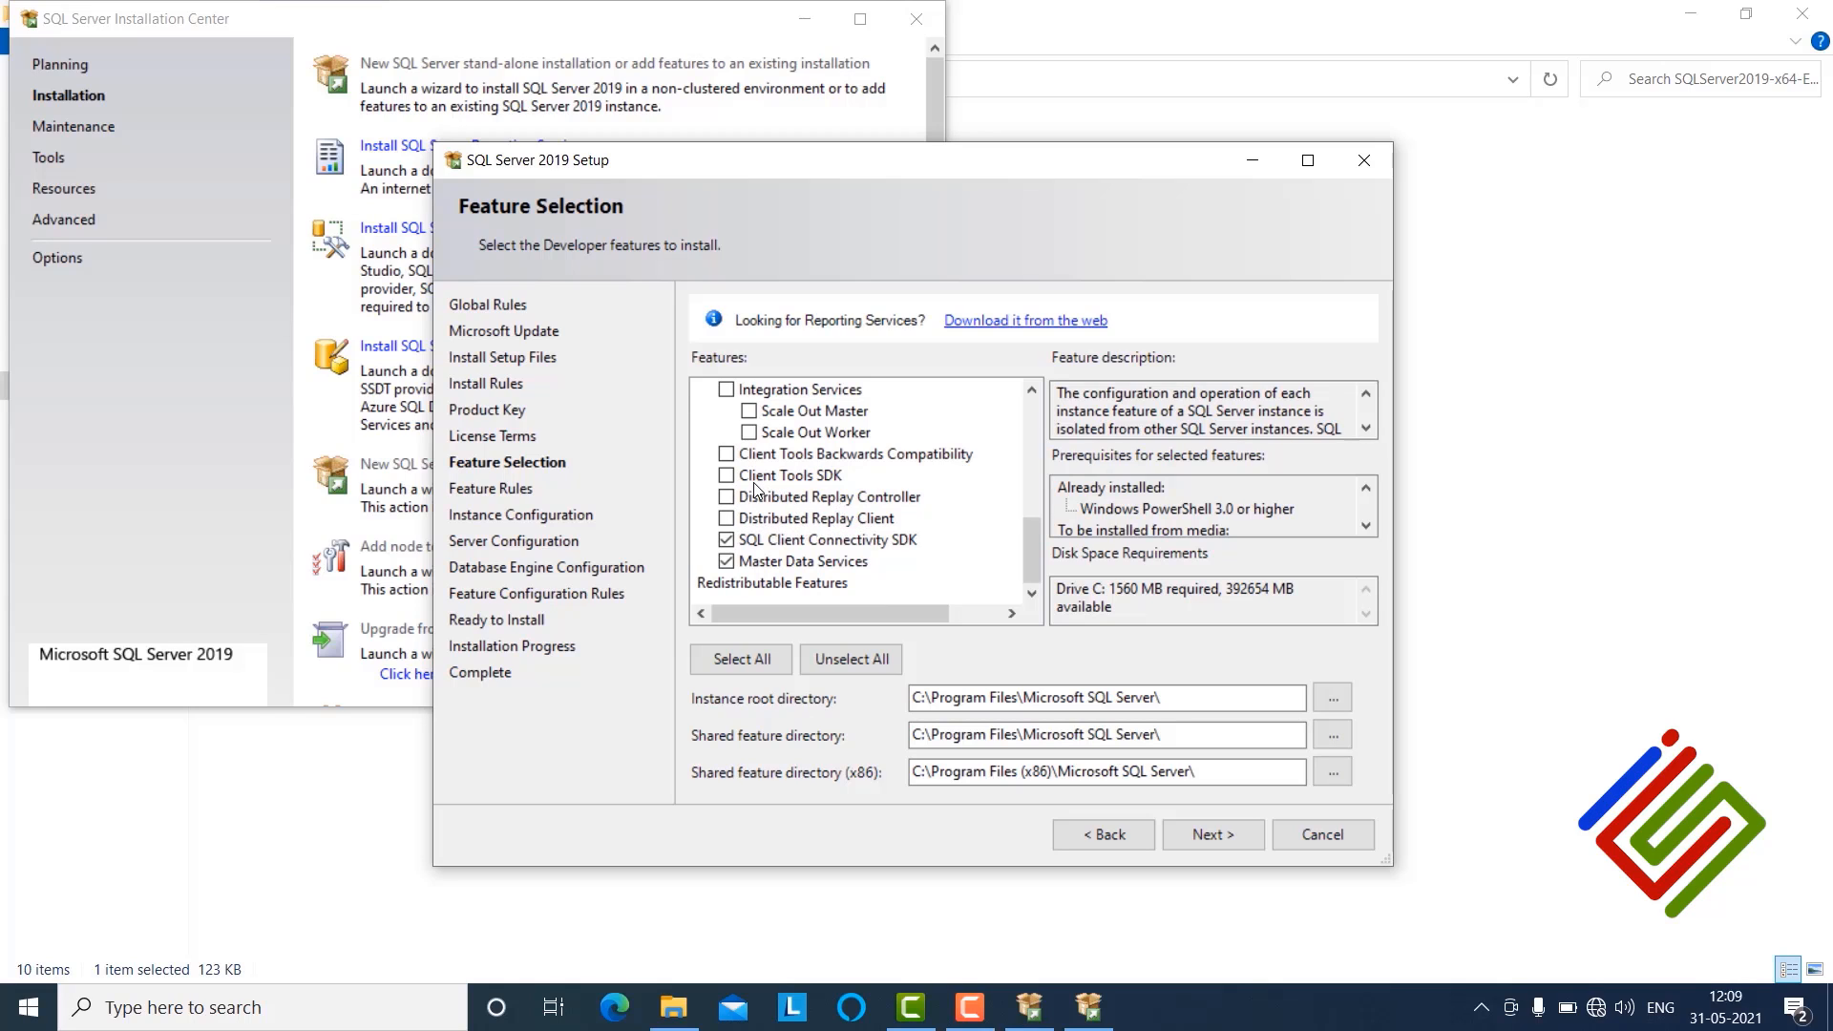
scroll(756, 494, up, 2)
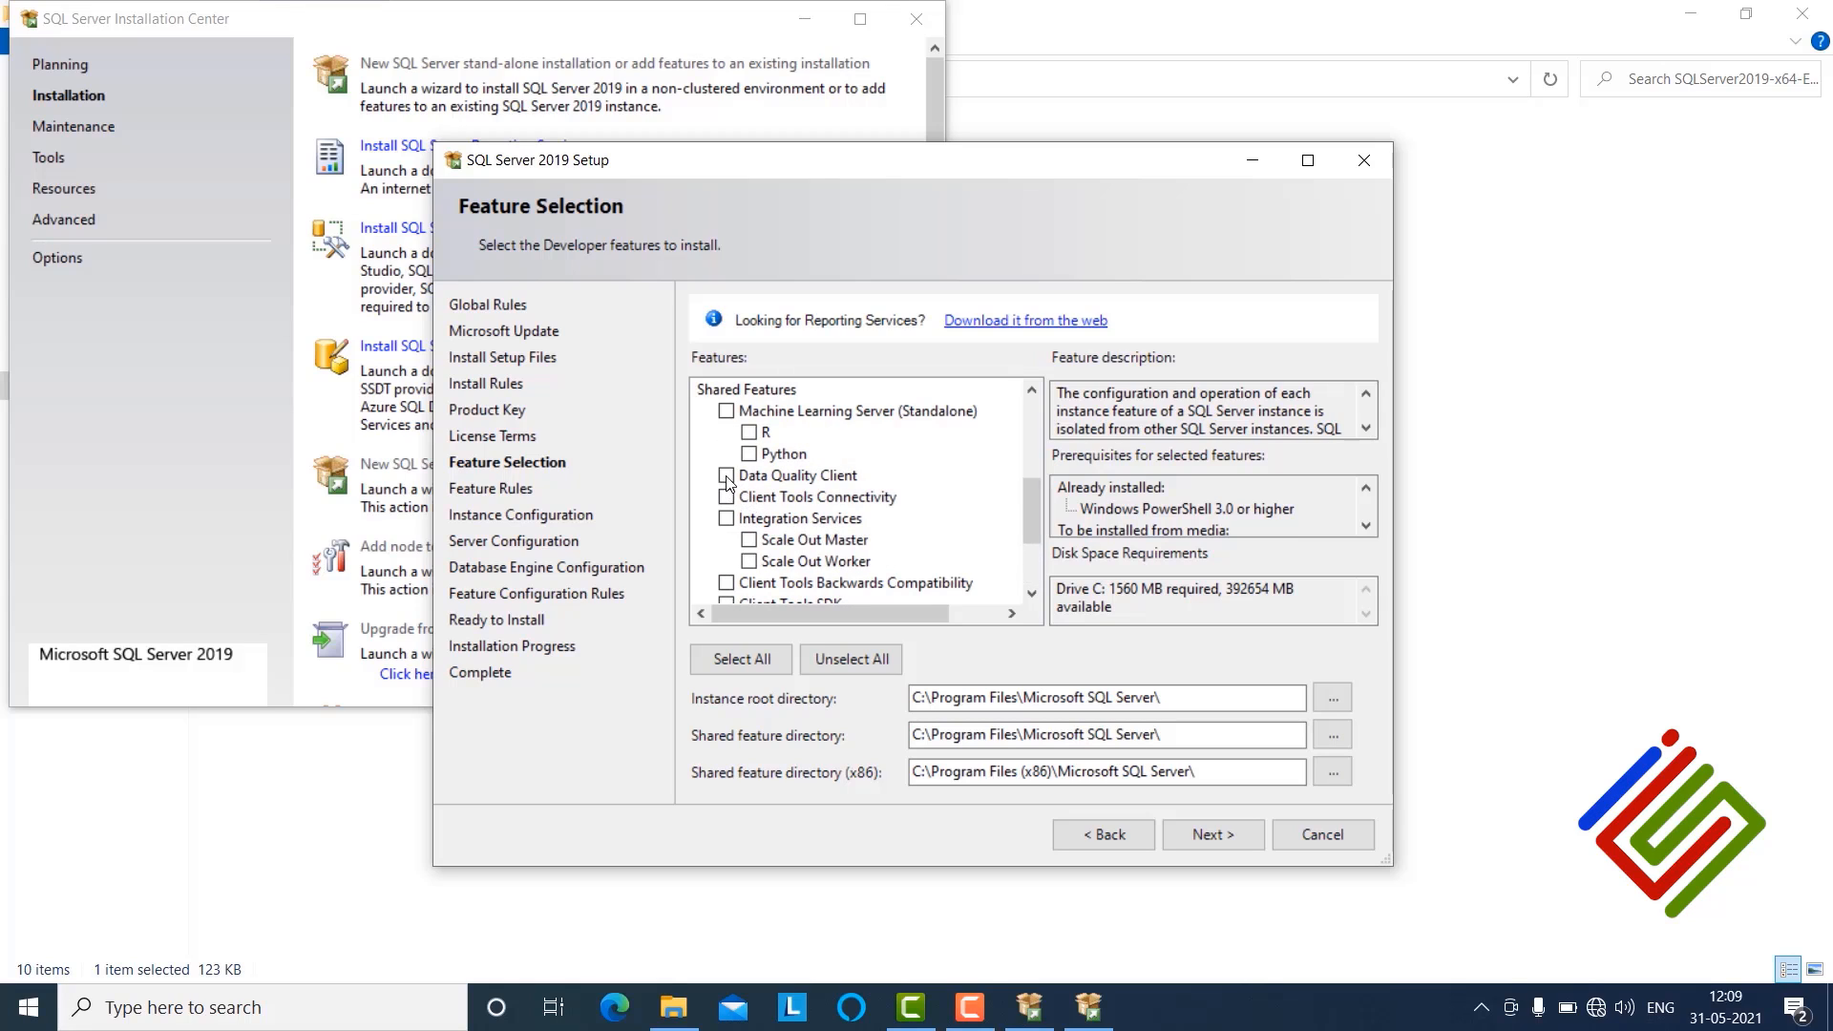
Step: Select Data Quality Client, Client Tools Connectivity, Client Tools SDK, Distributed Replay Client and Distributed Replay Controller
click(726, 476)
click(727, 498)
scroll(726, 515, down, 2)
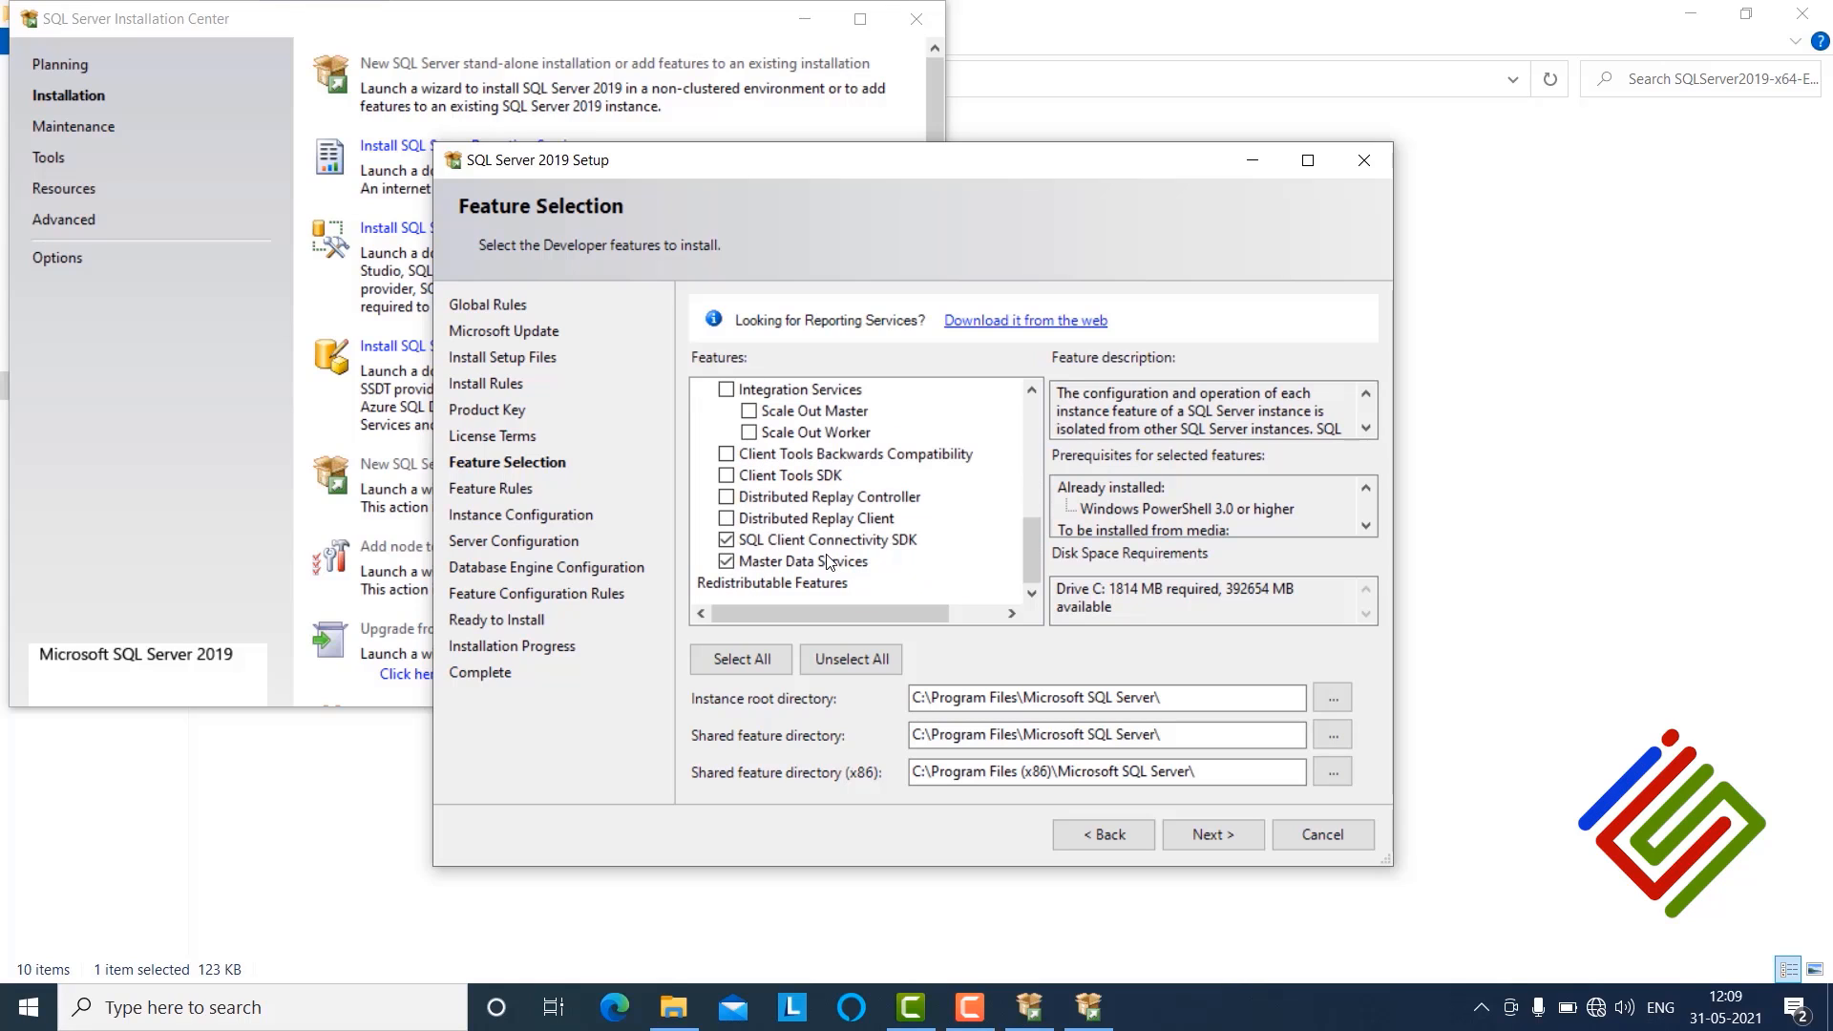
click(728, 476)
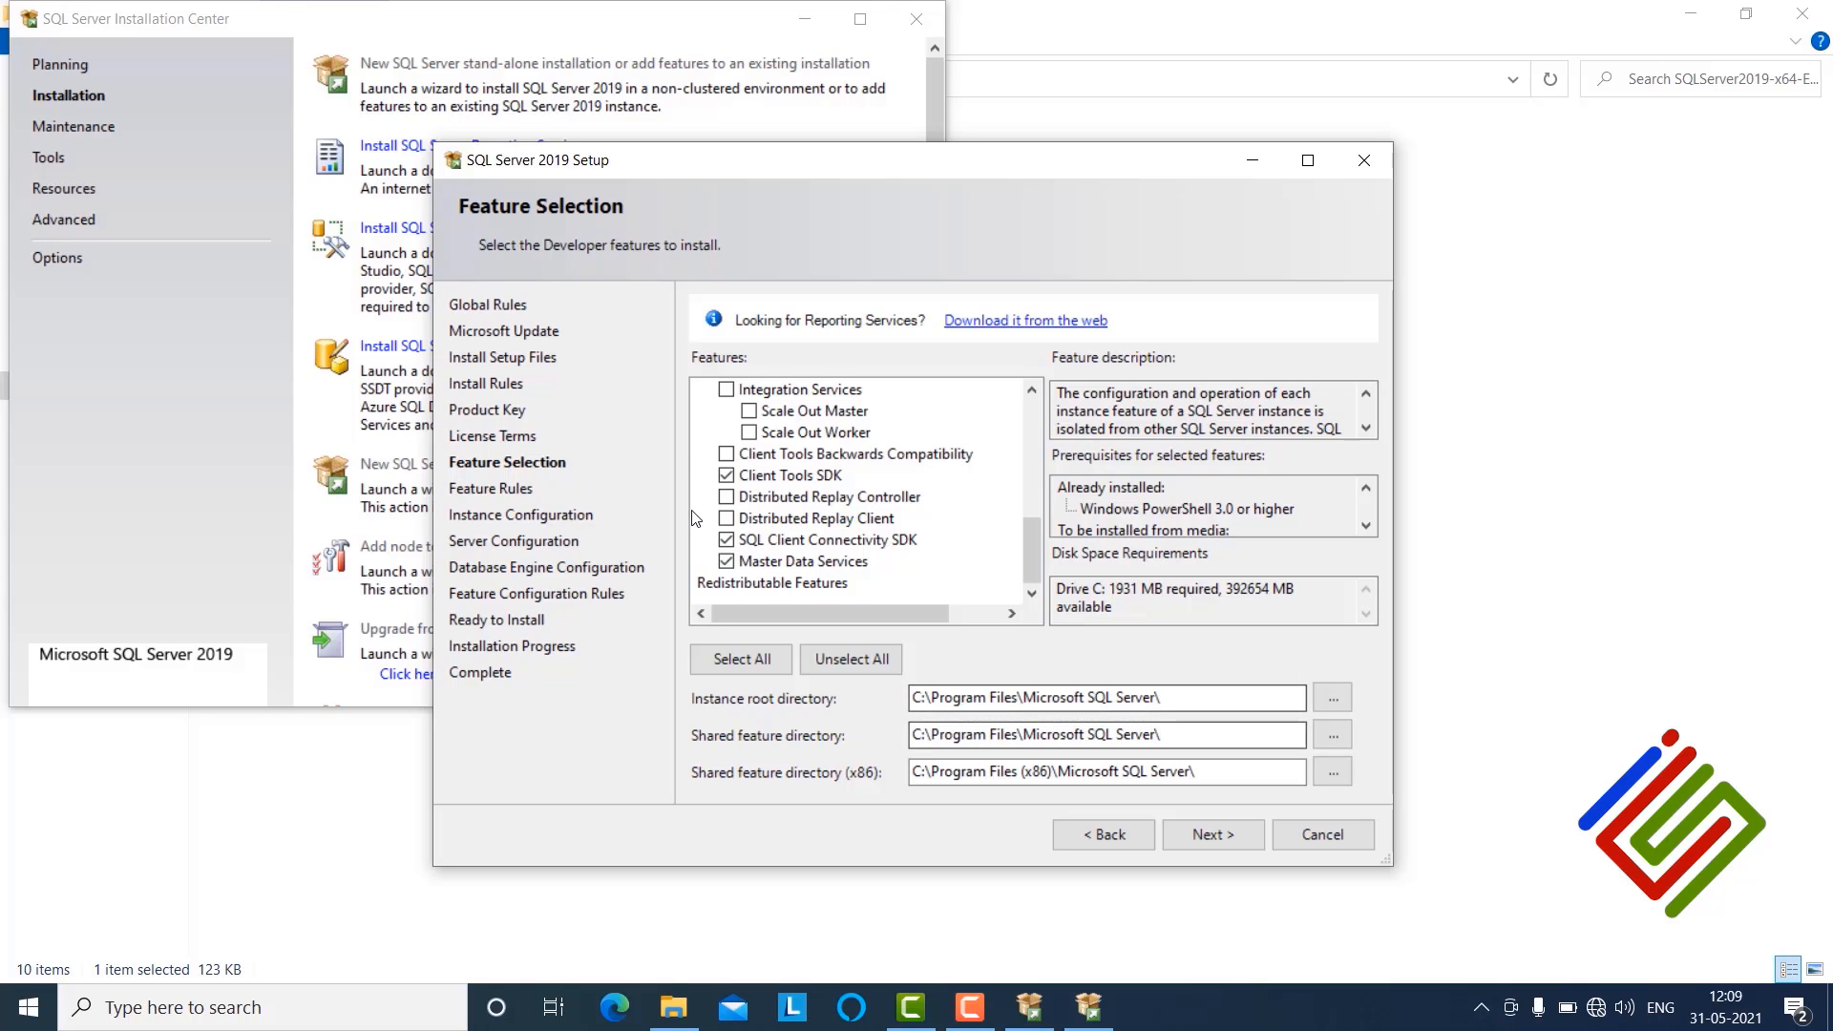
scroll(697, 524, up, 8)
scroll(793, 526, down, 3)
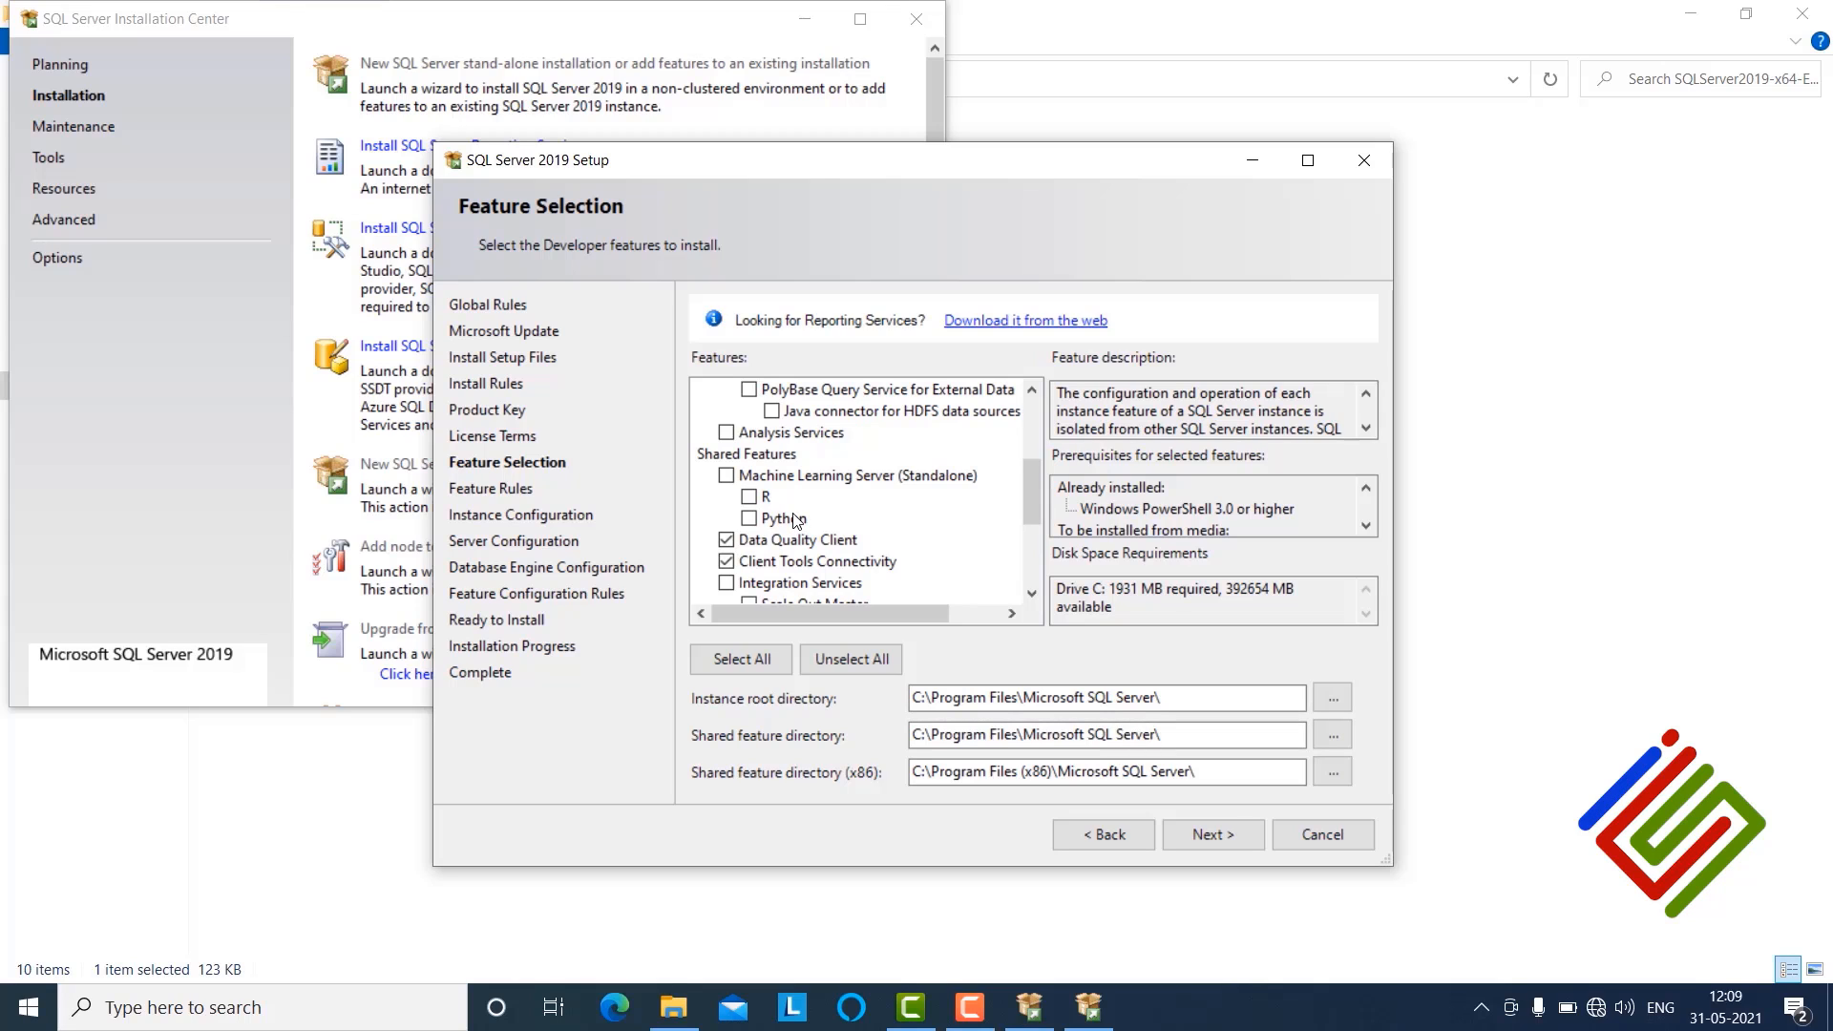
scroll(795, 519, down, 3)
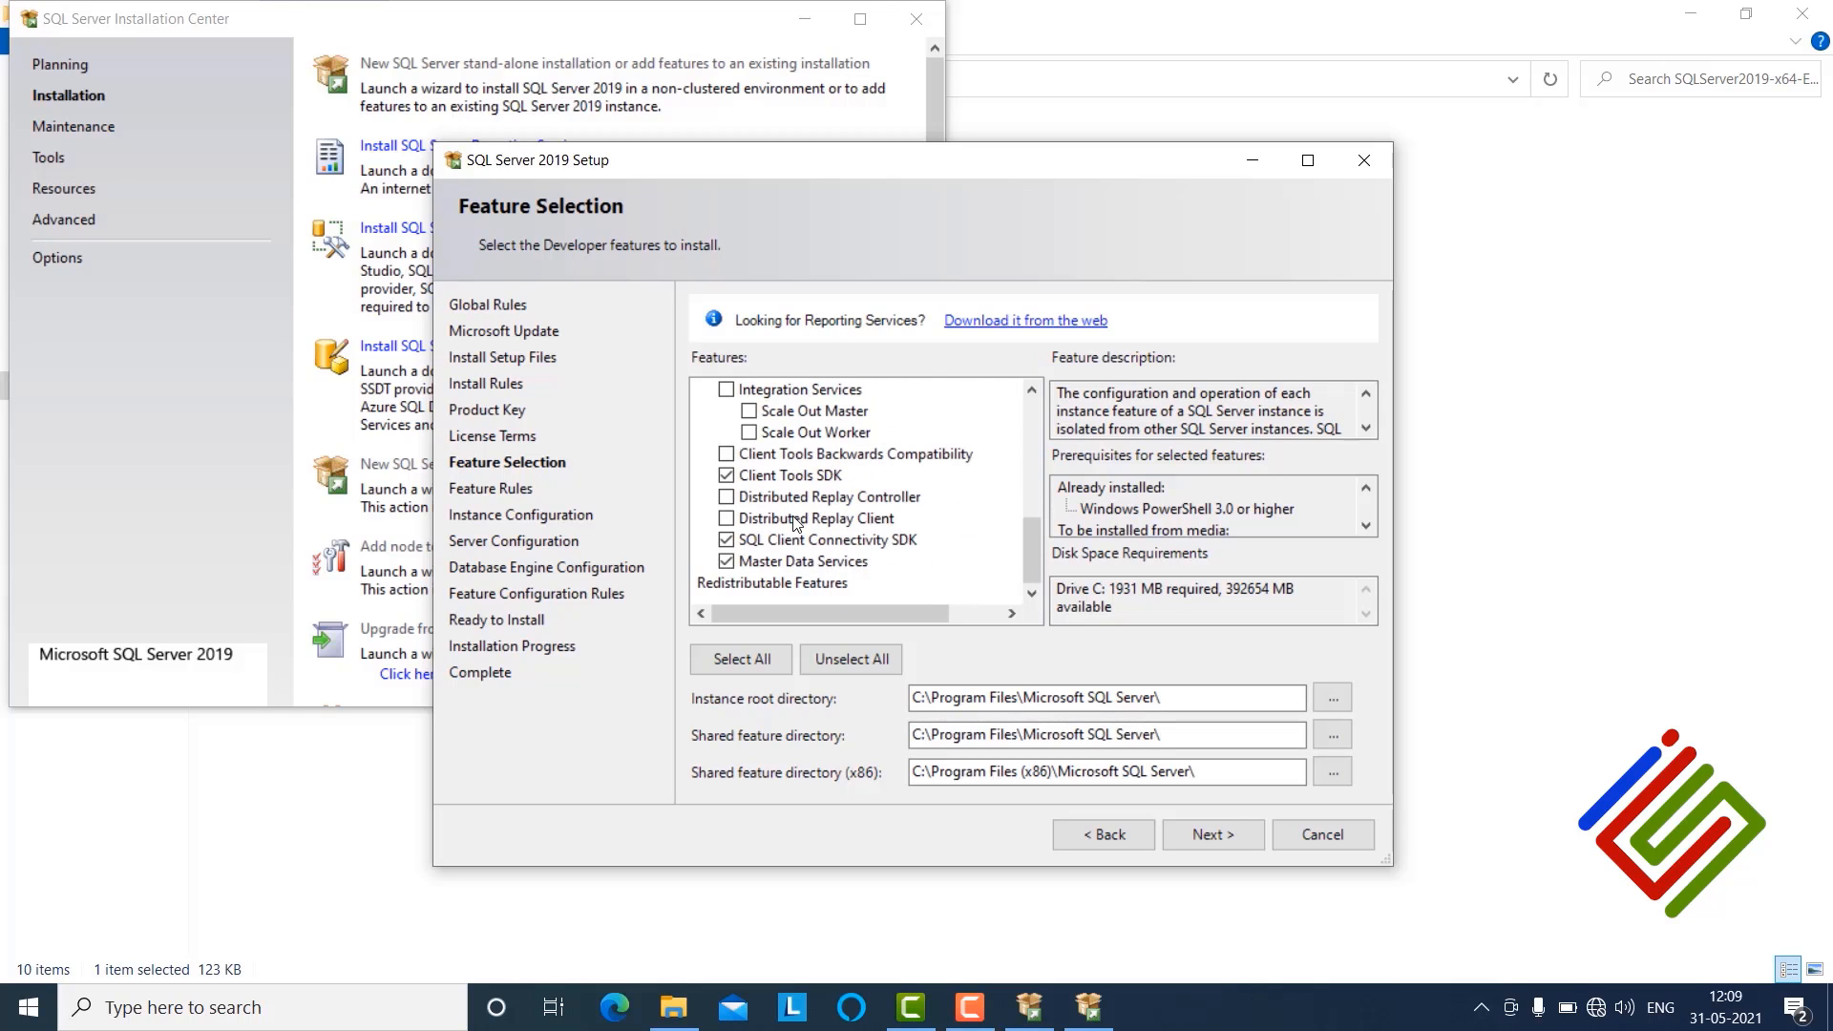
click(726, 518)
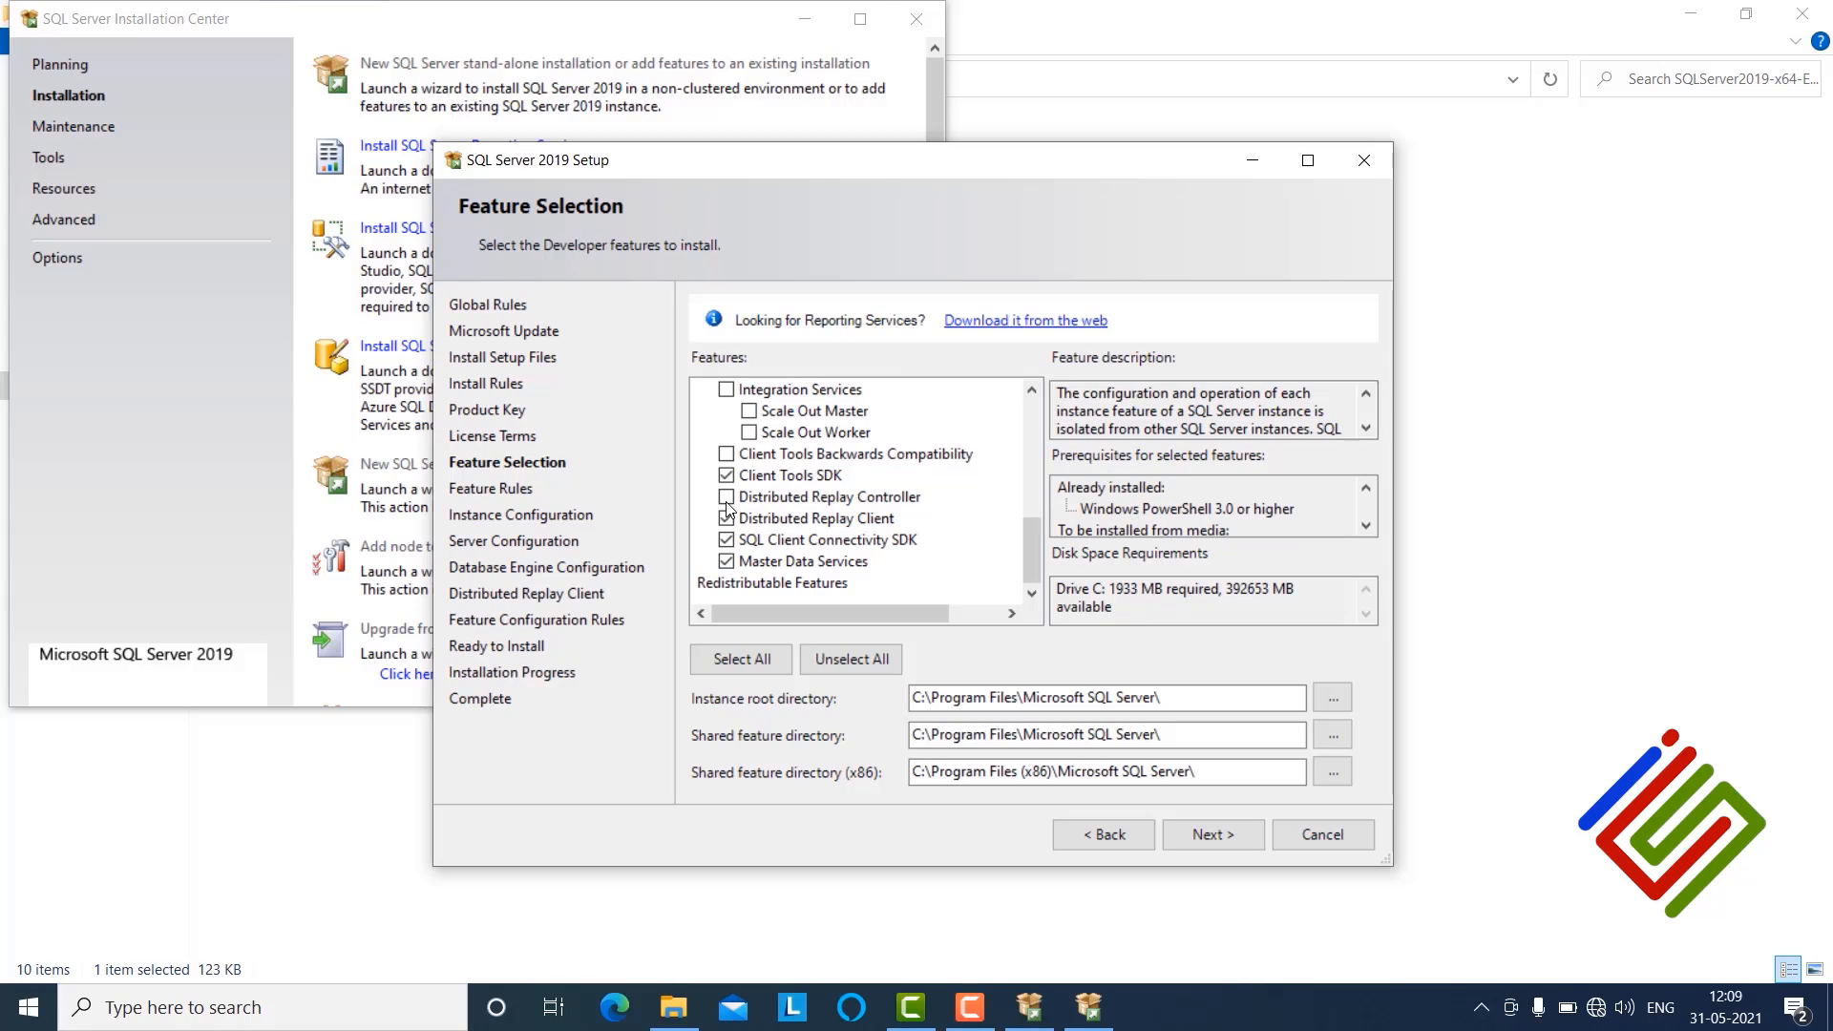
click(726, 497)
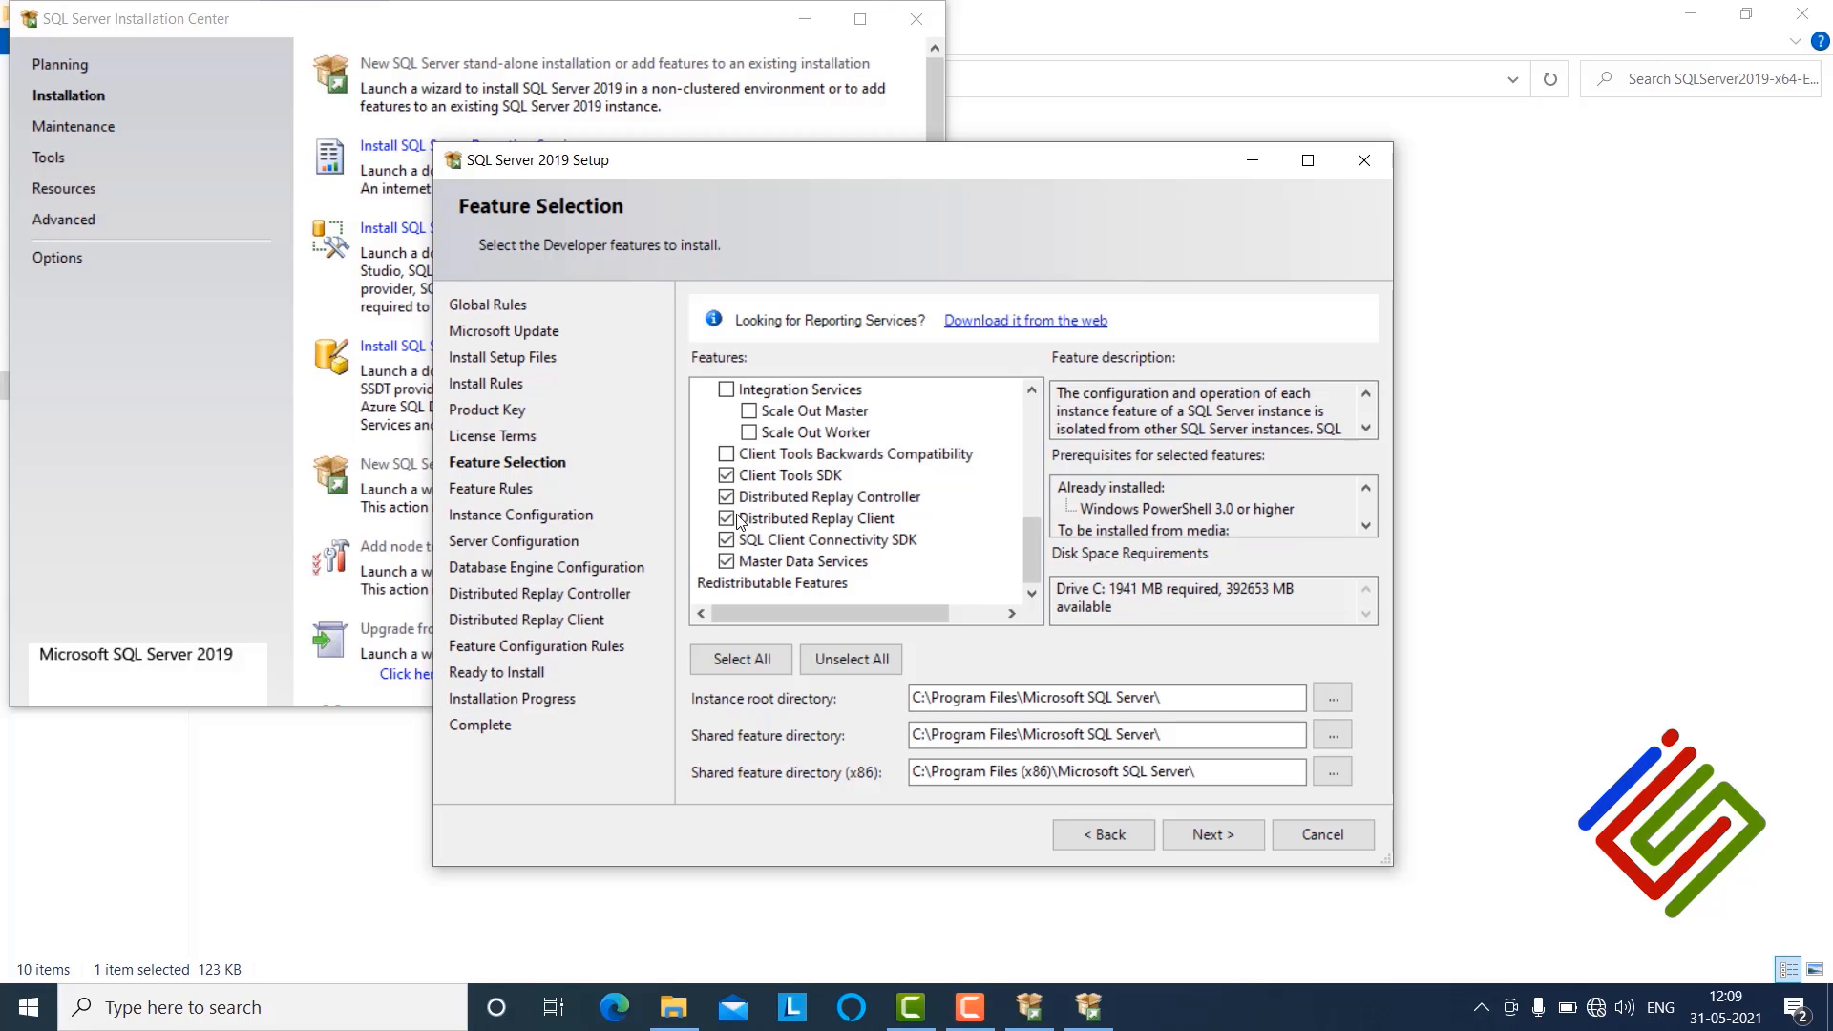
Step: Select Analysis Services as well and continue past feature selection
scroll(736, 515, up, 6)
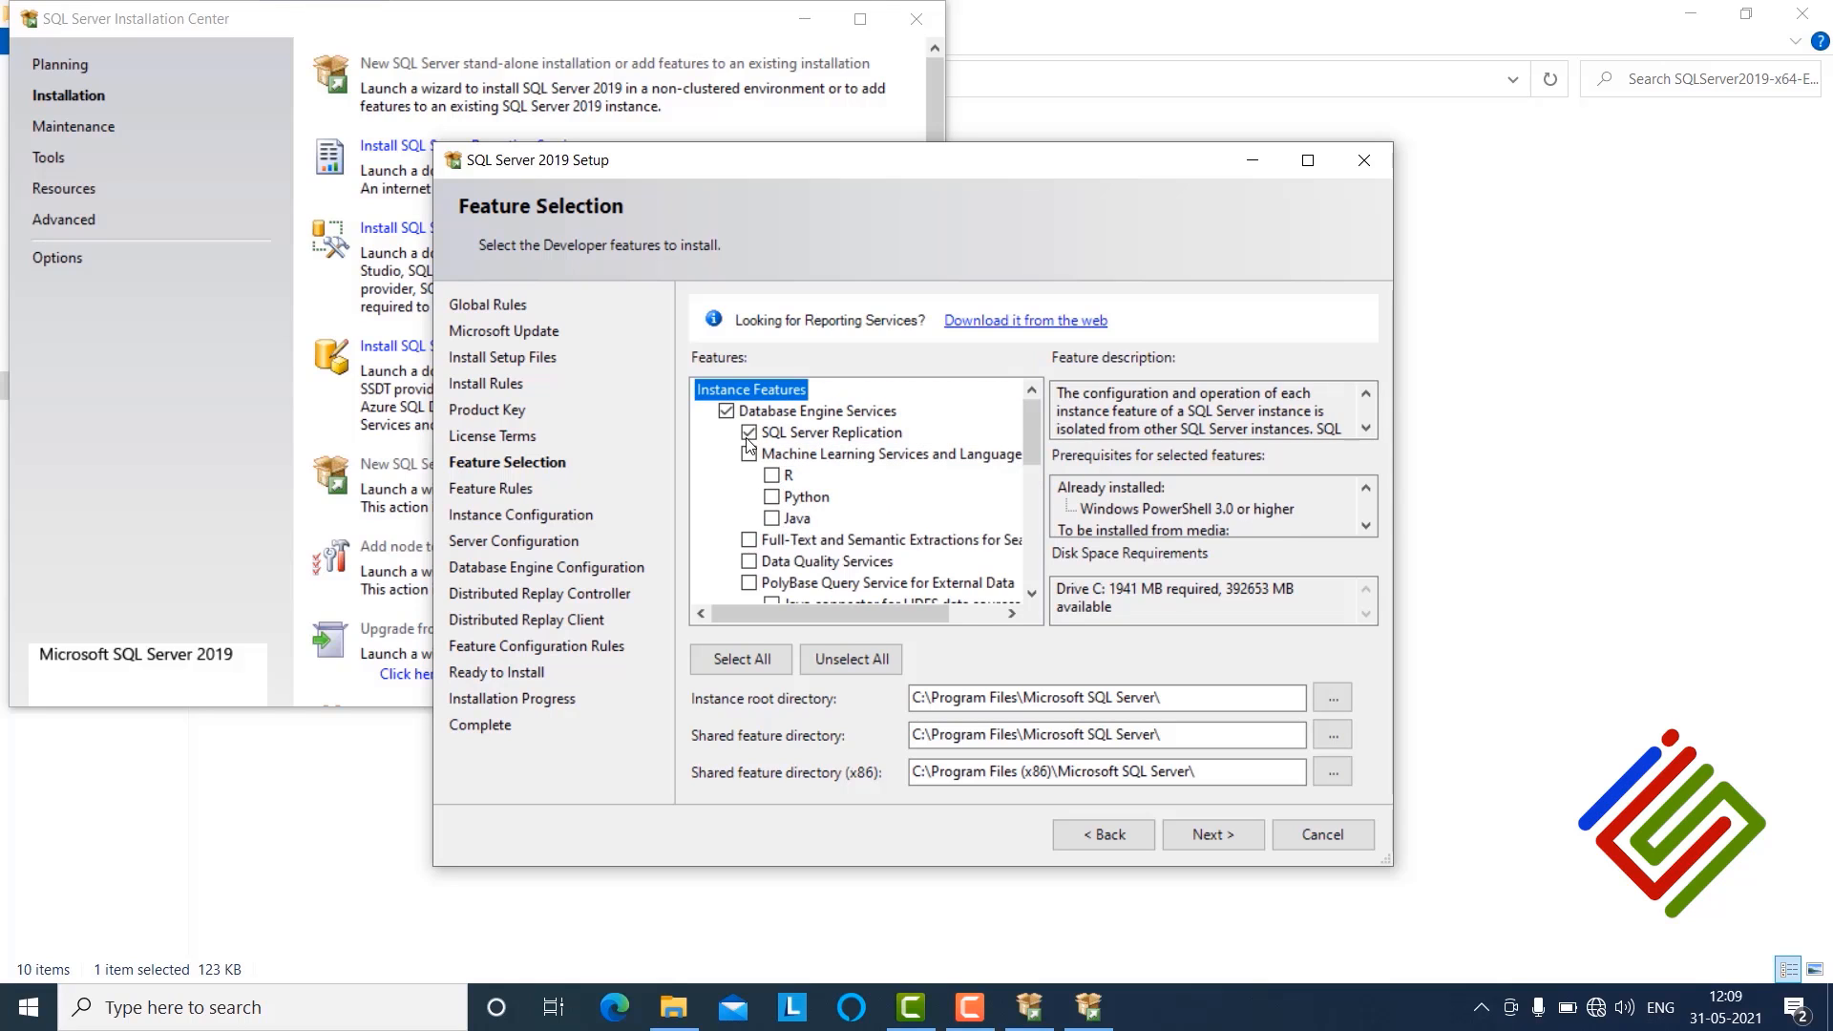
scroll(785, 584, down, 1)
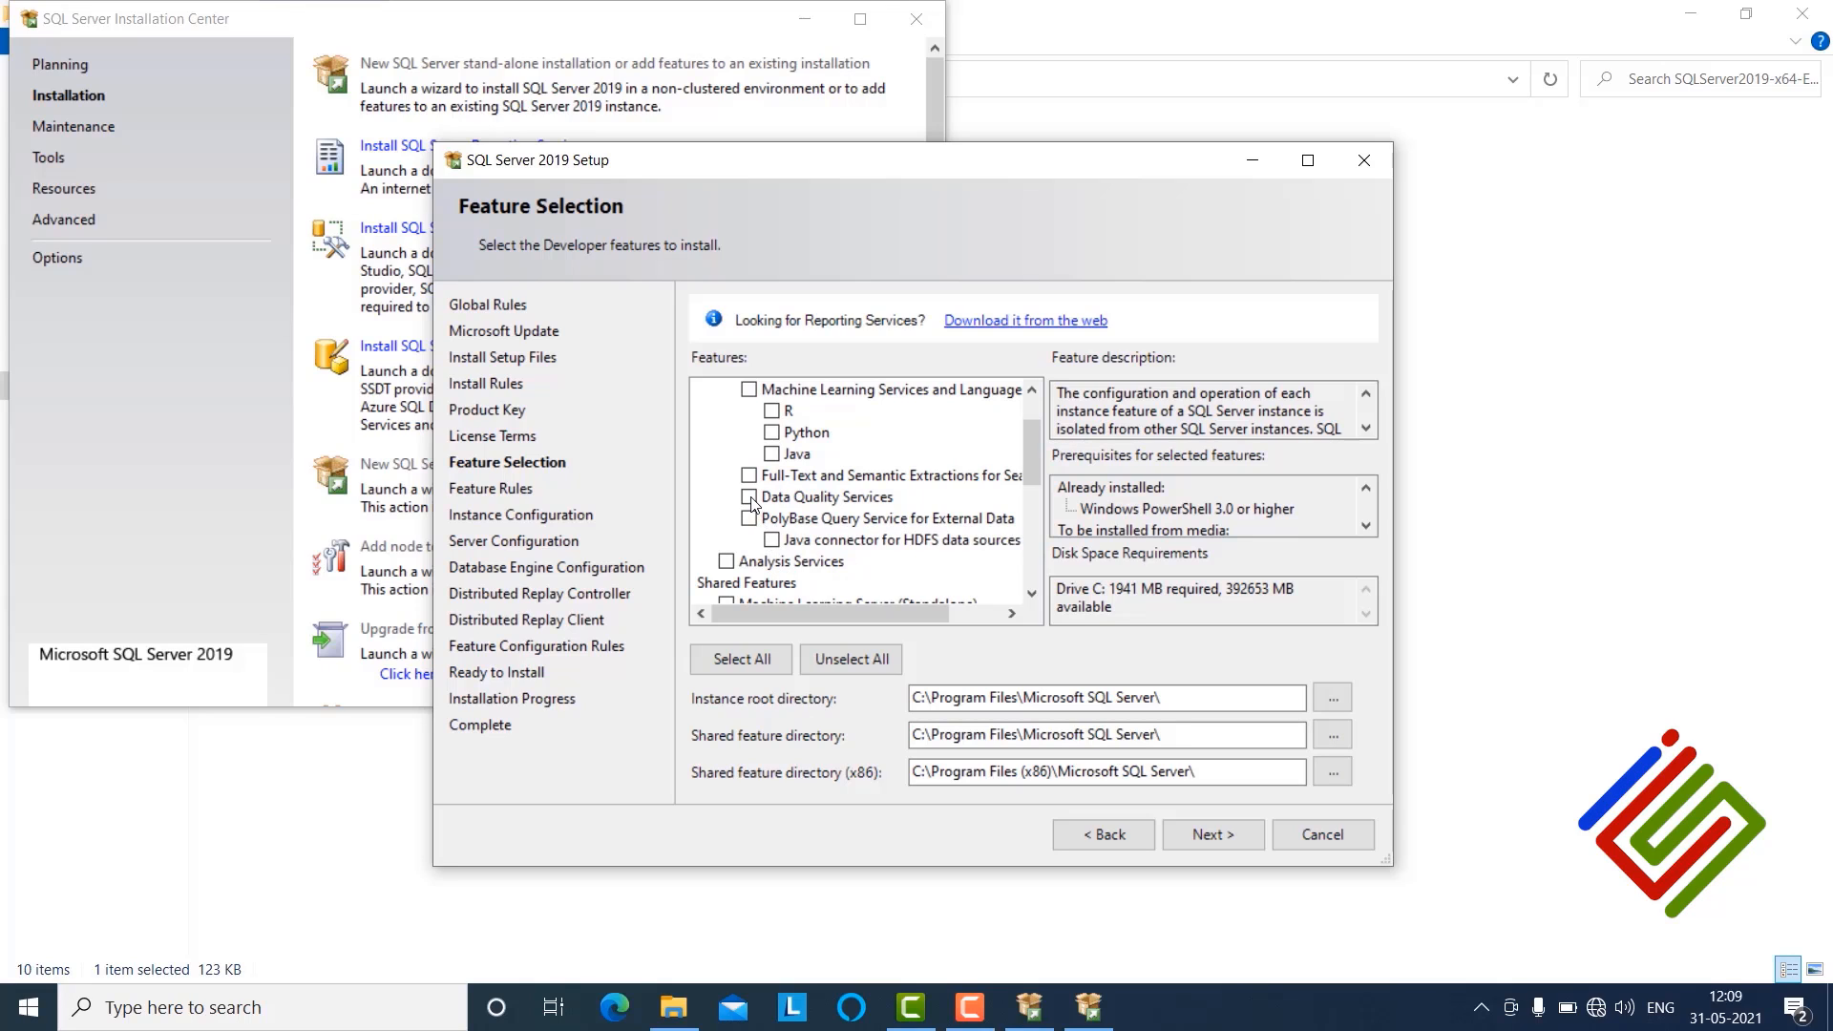
scroll(781, 548, down, 2)
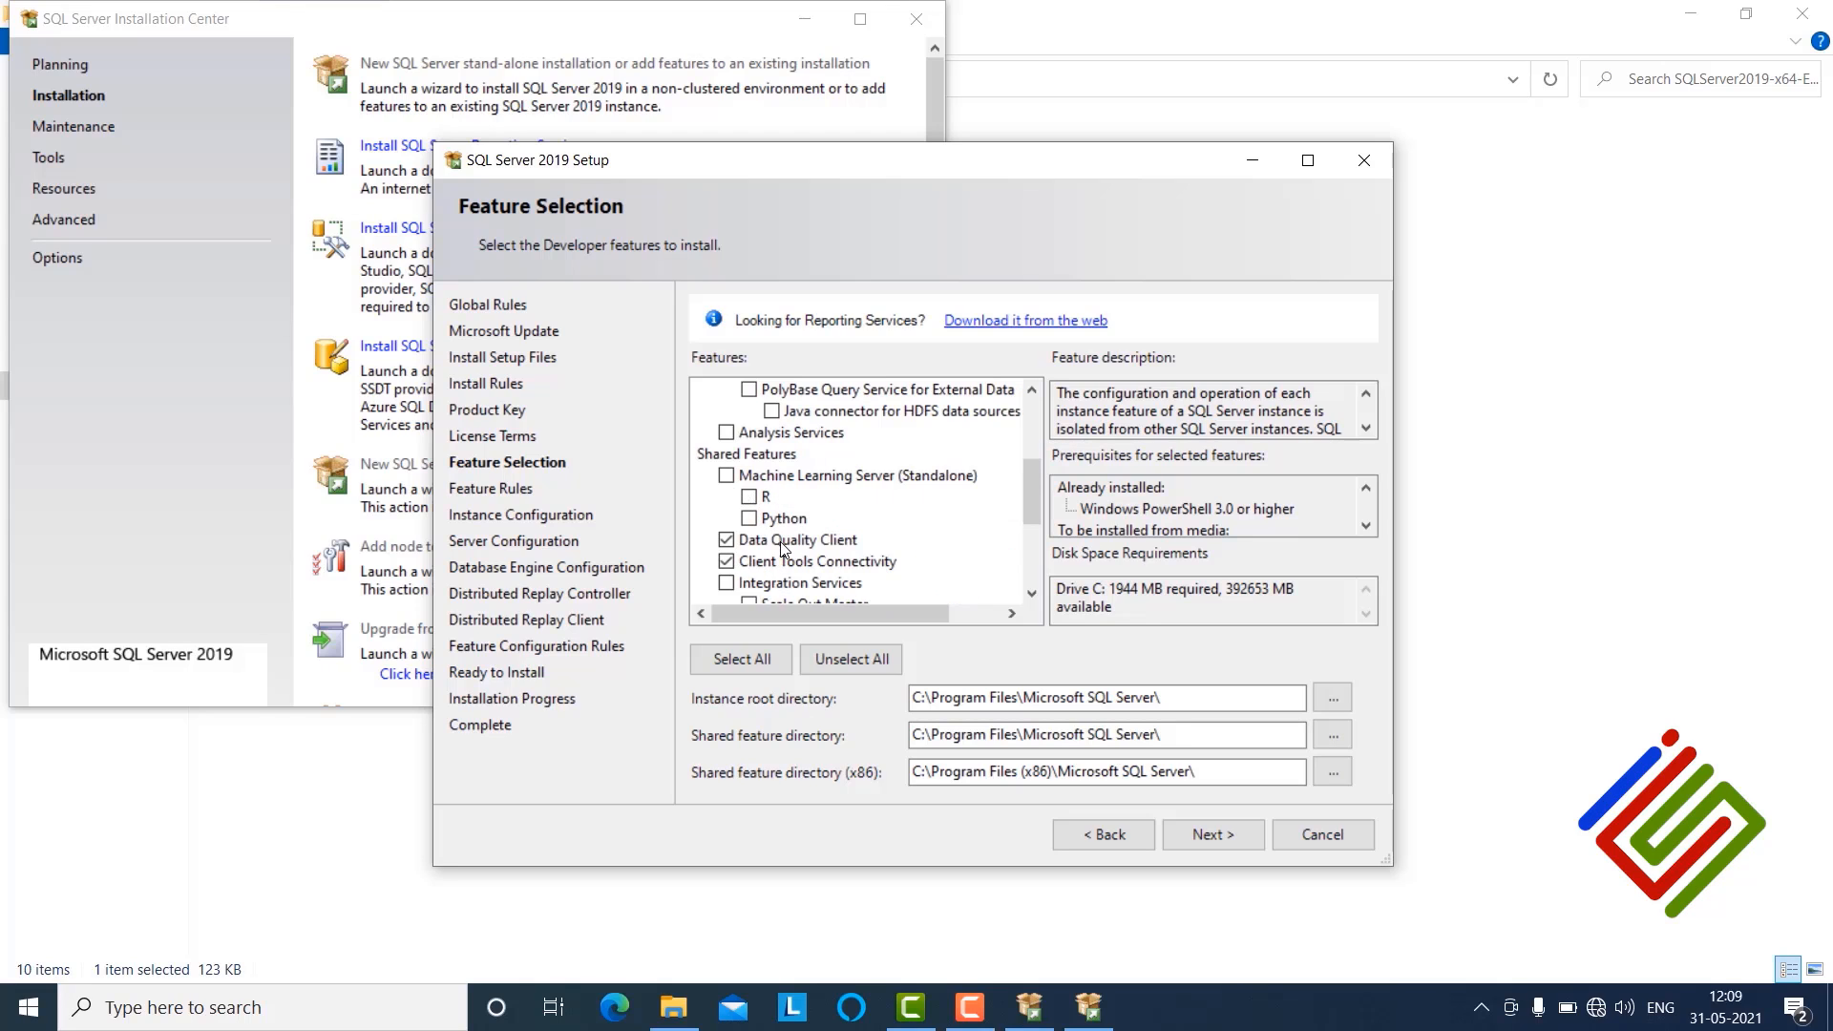
click(729, 434)
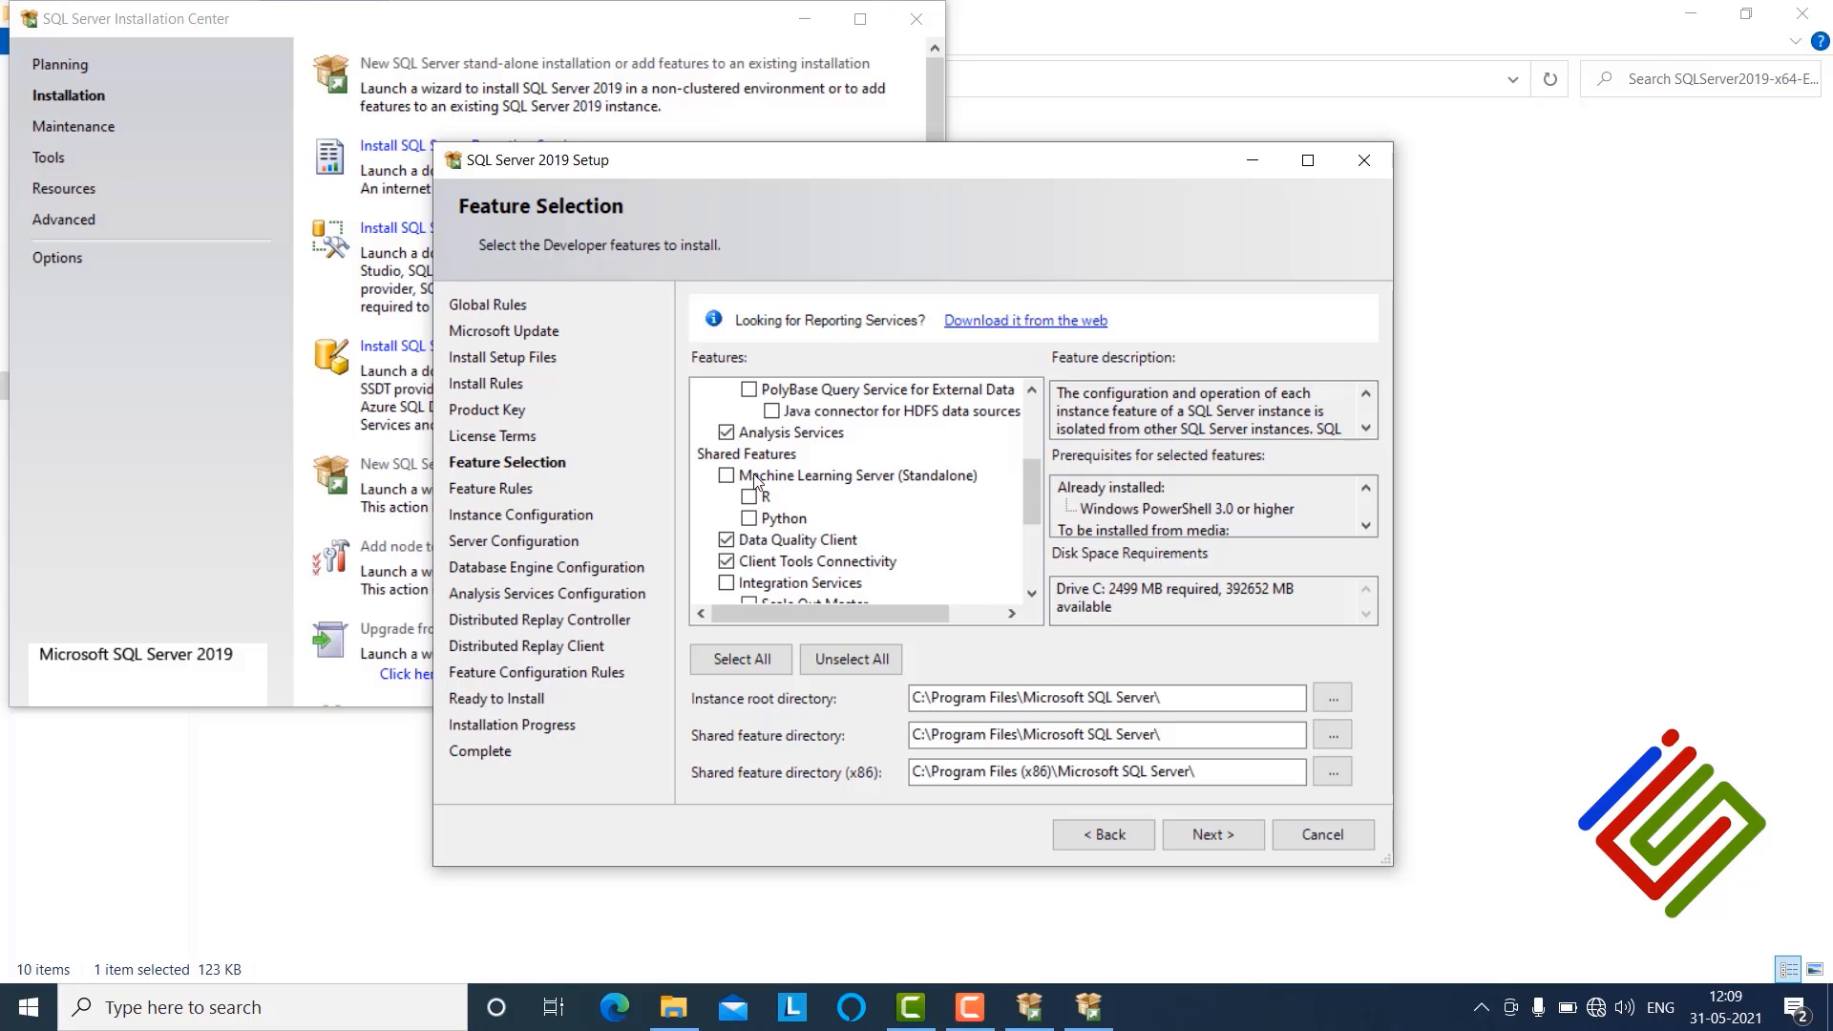
scroll(853, 578, down, 3)
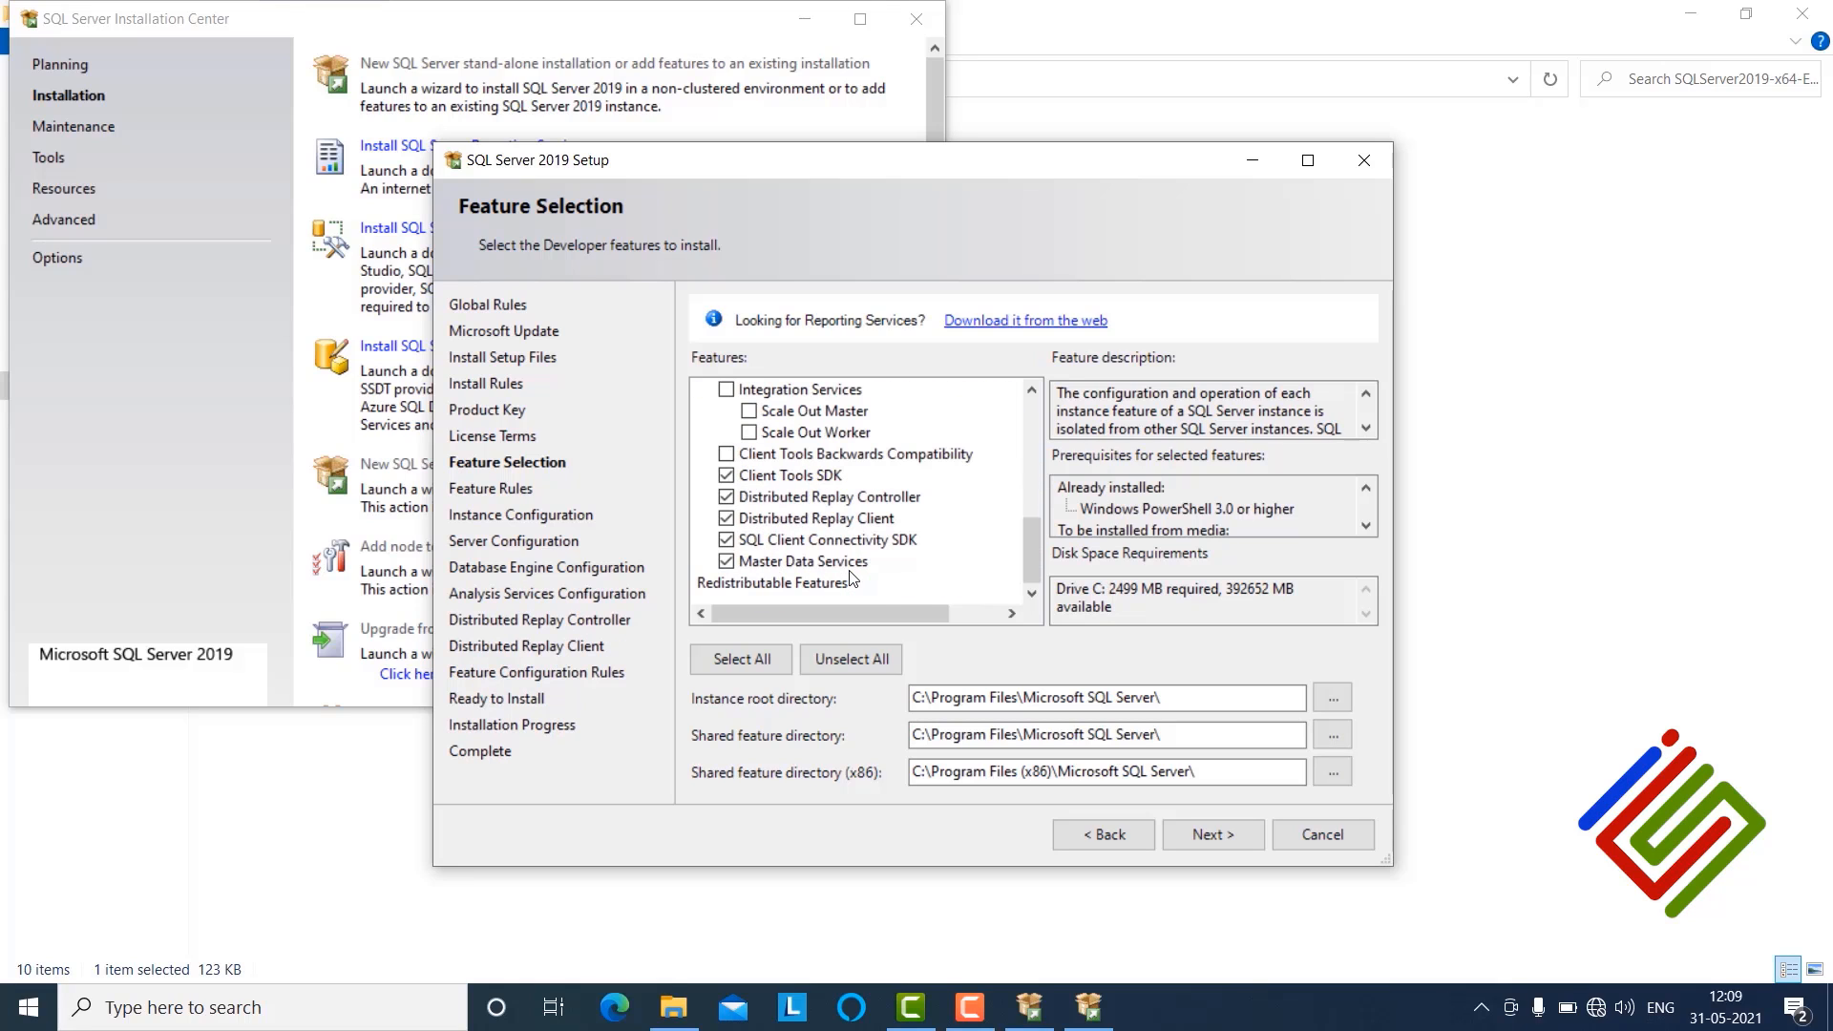
click(1216, 834)
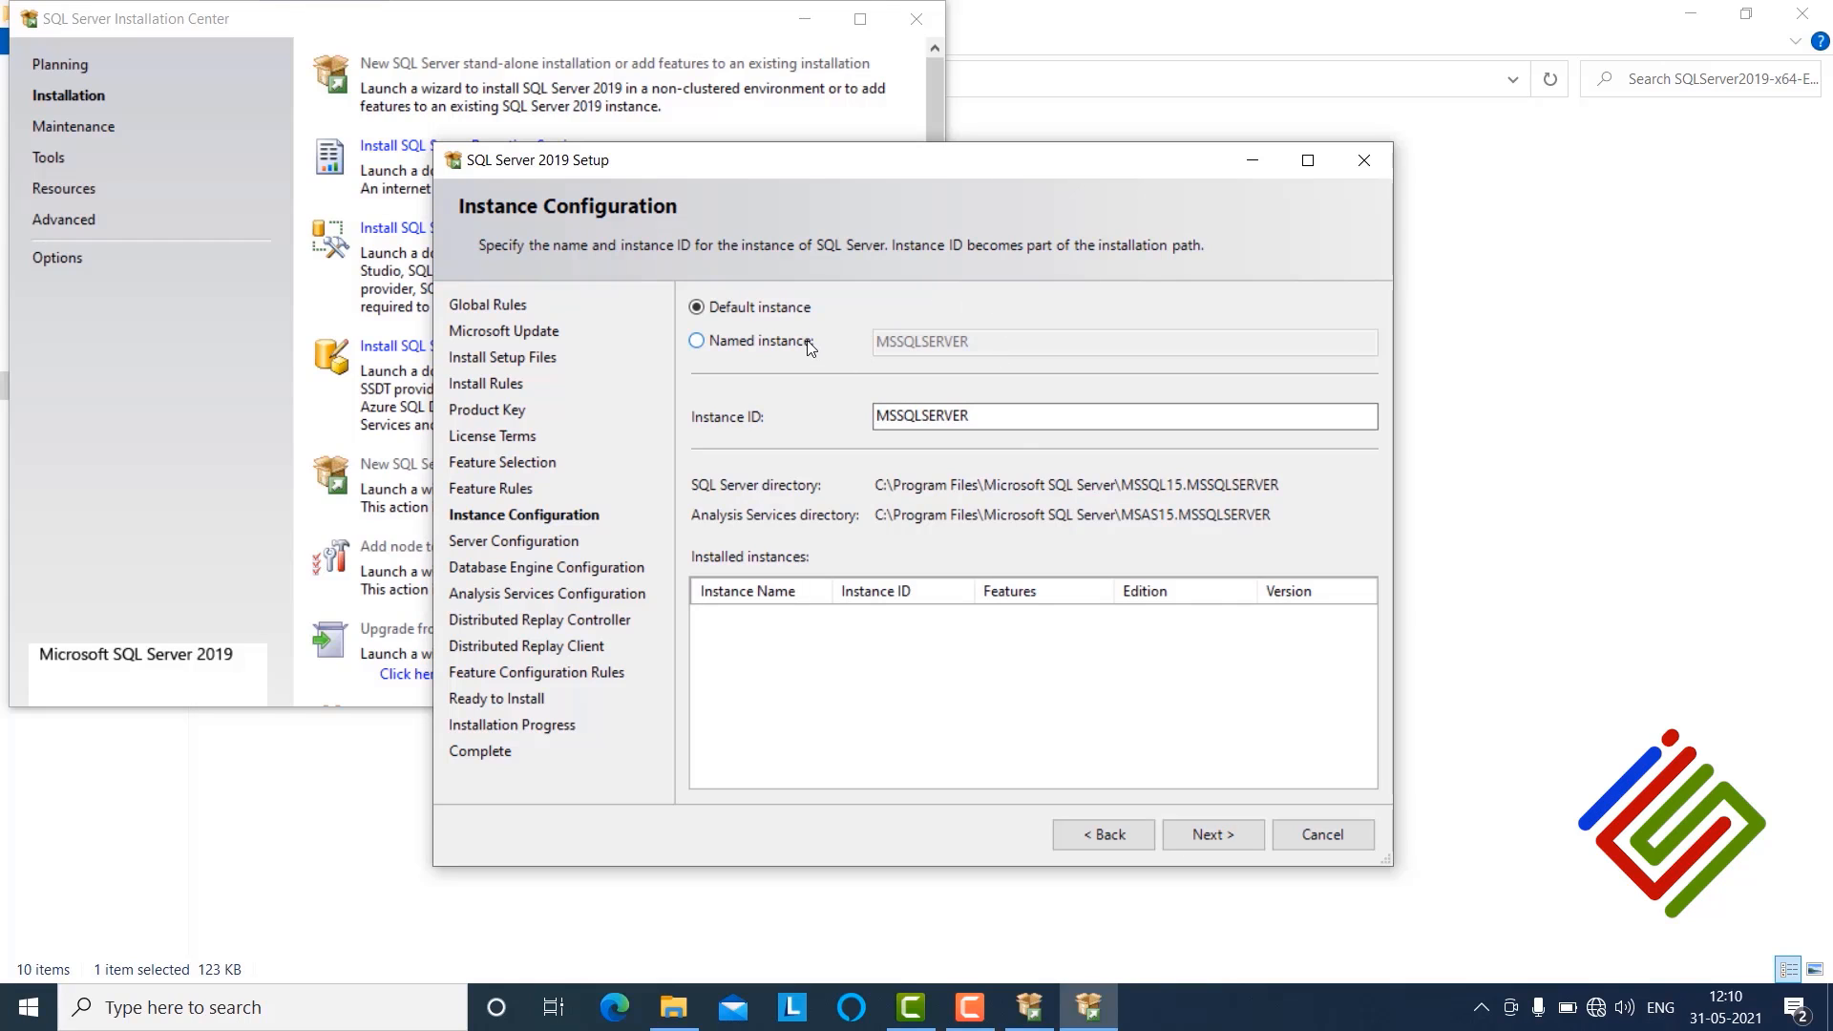
Step: Keep the default instance and the default service account settings and continue
click(1222, 833)
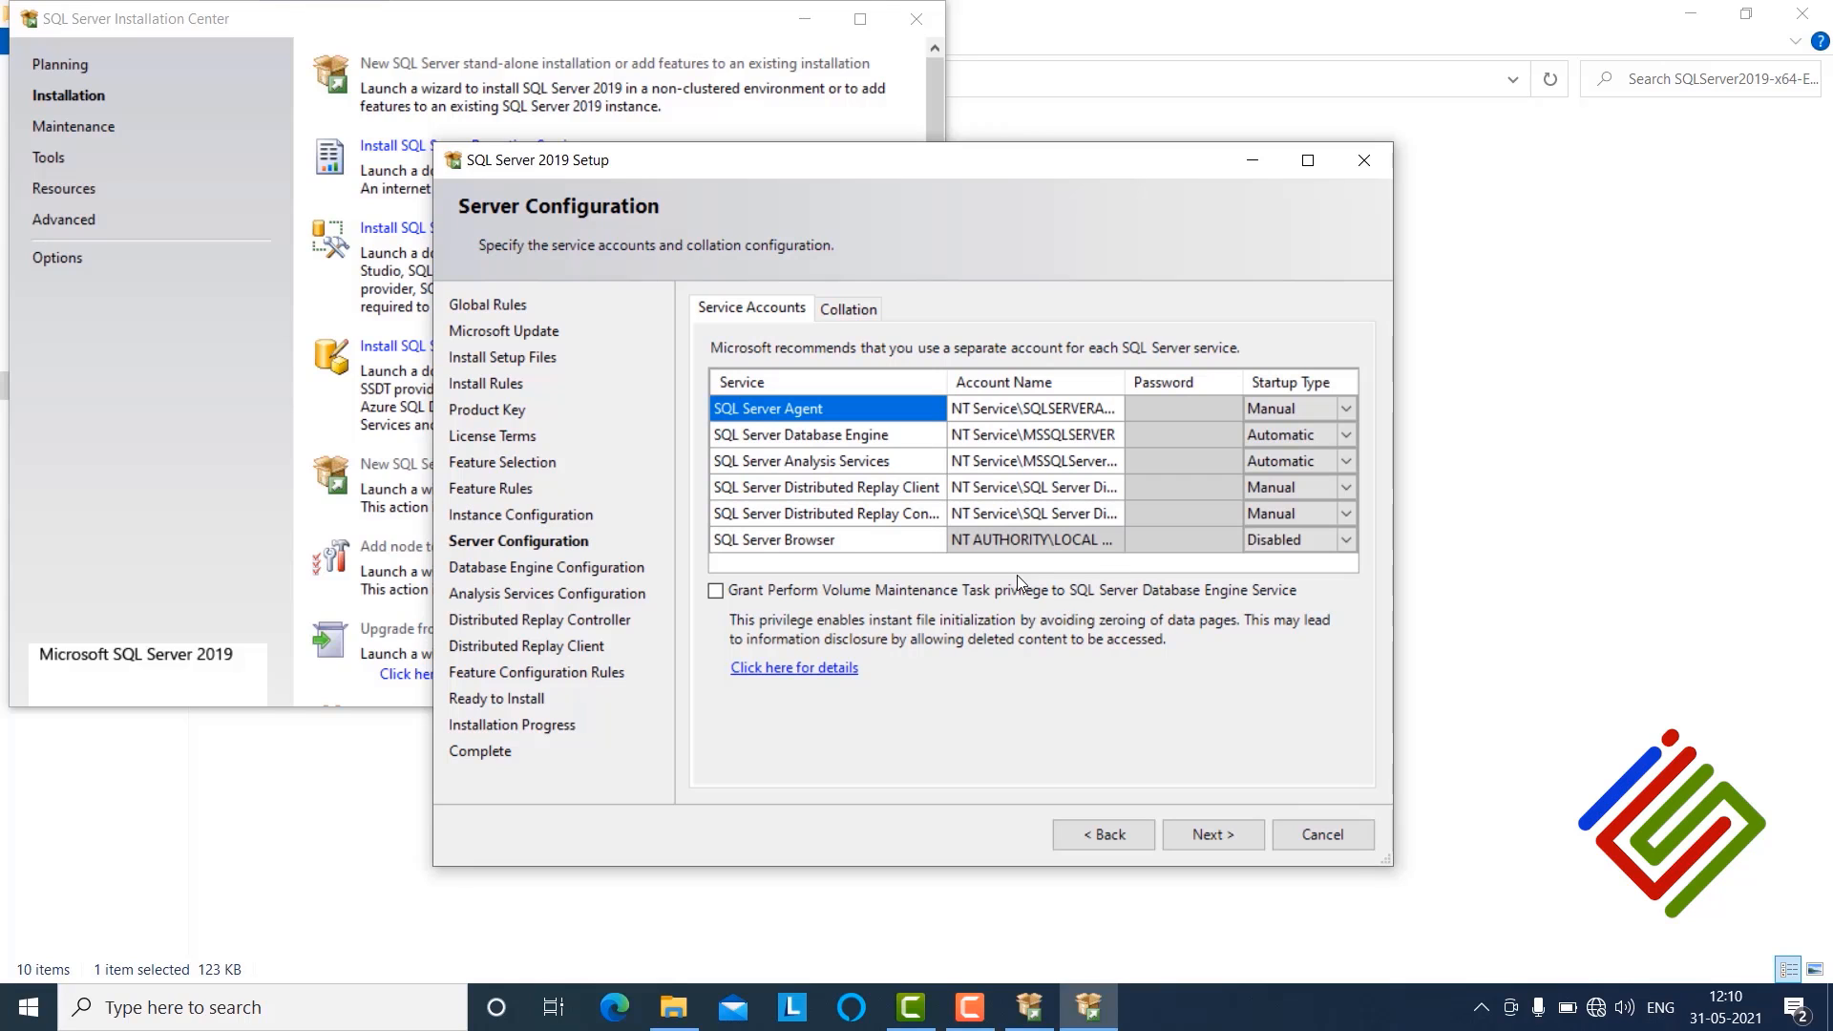
click(1223, 838)
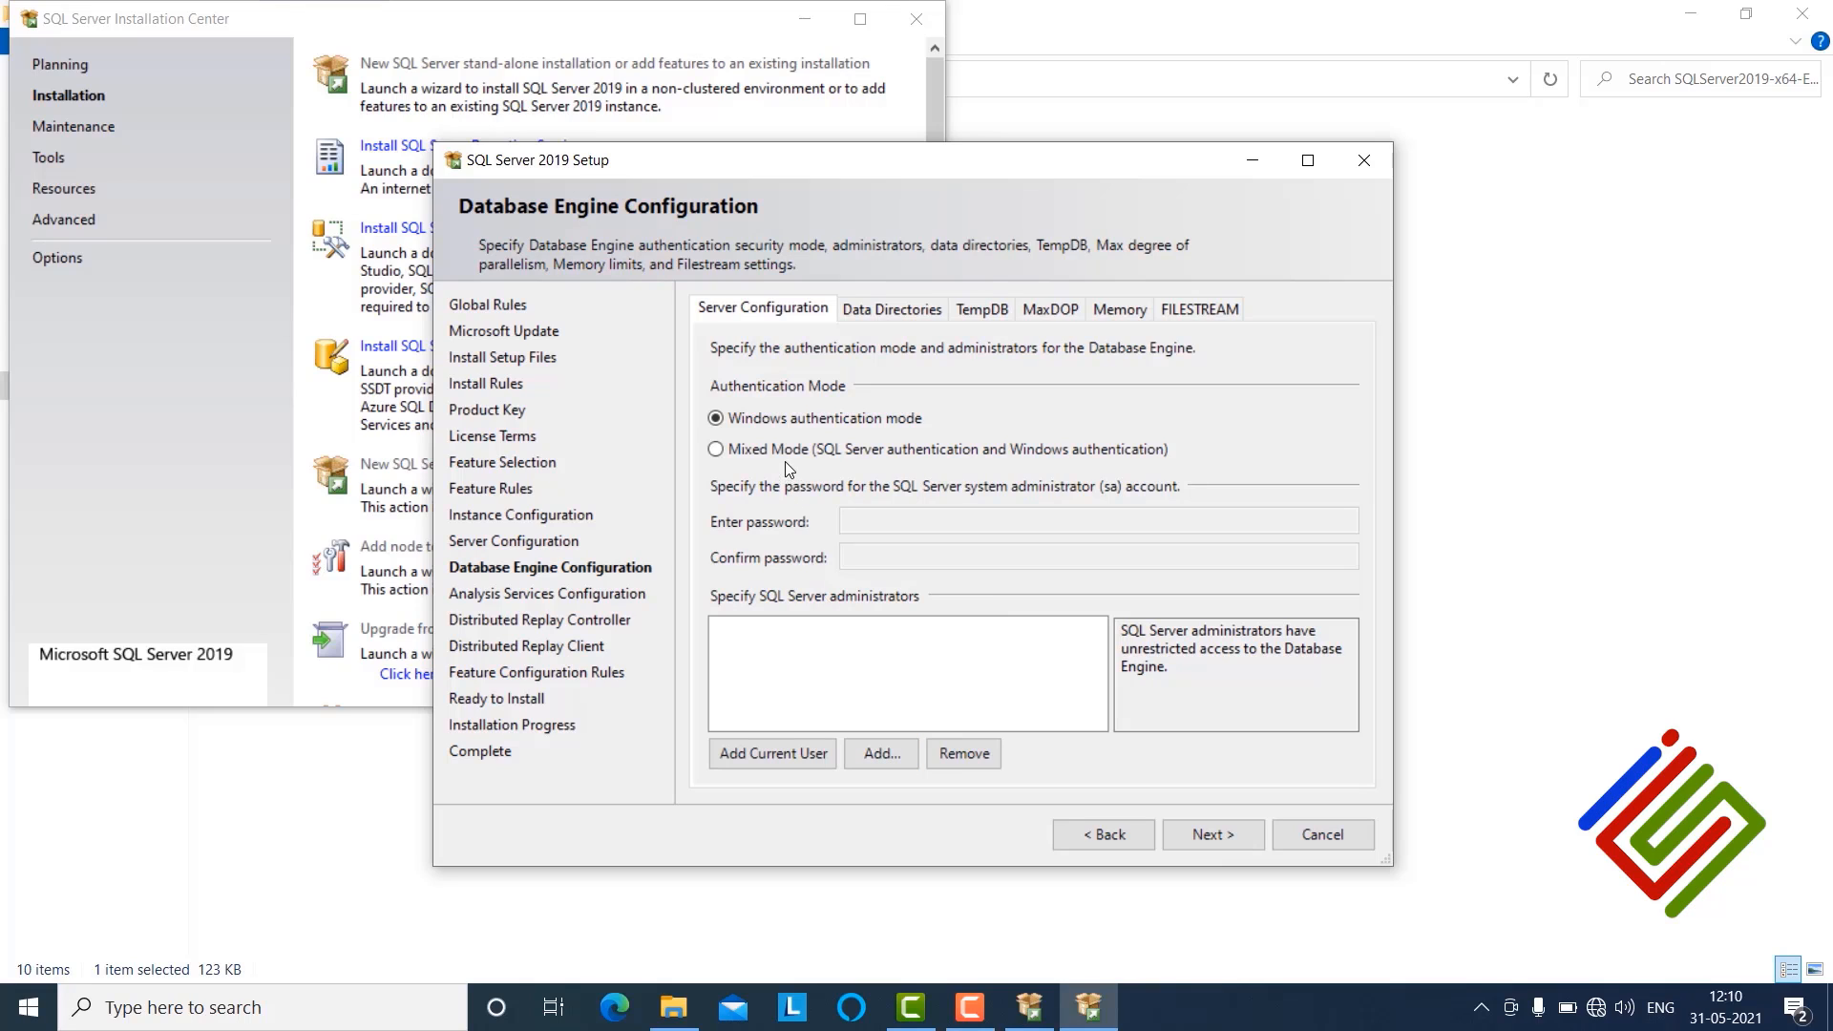
Step: Switch authentication to Mixed Mode and enter and confirm the sa administrator password
click(763, 449)
click(880, 523)
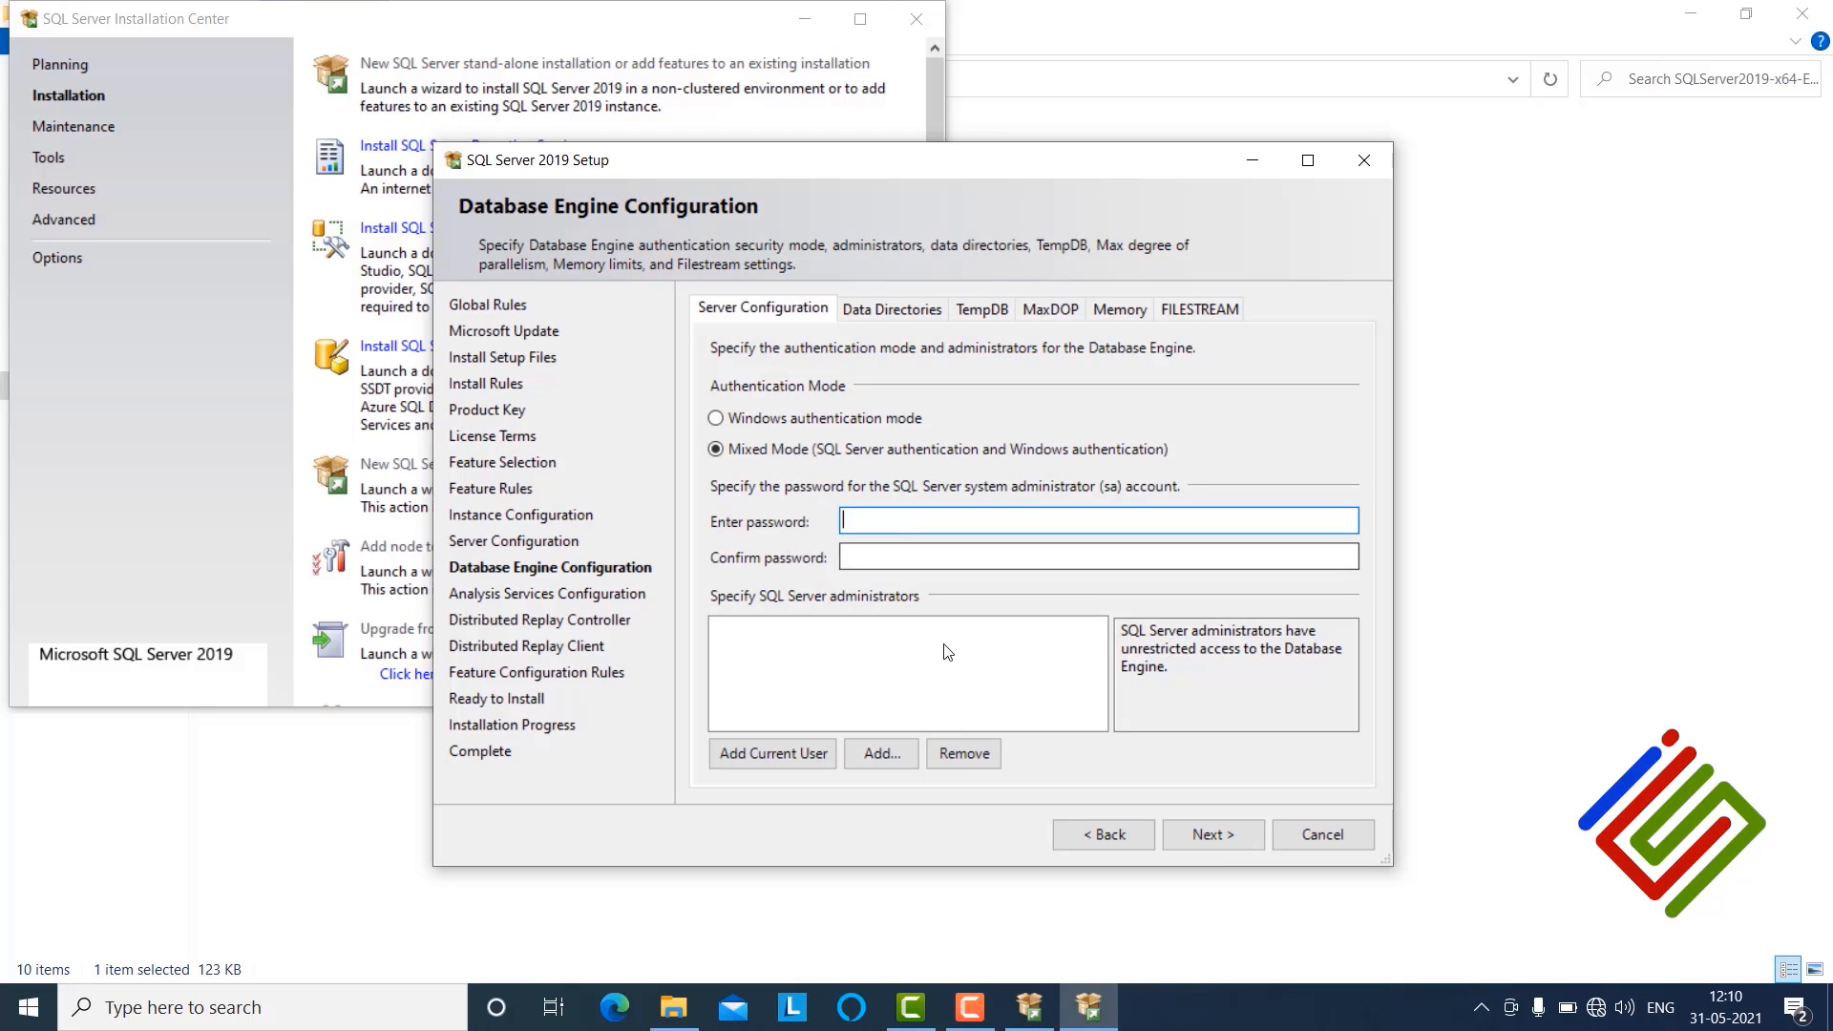
text(P••••)
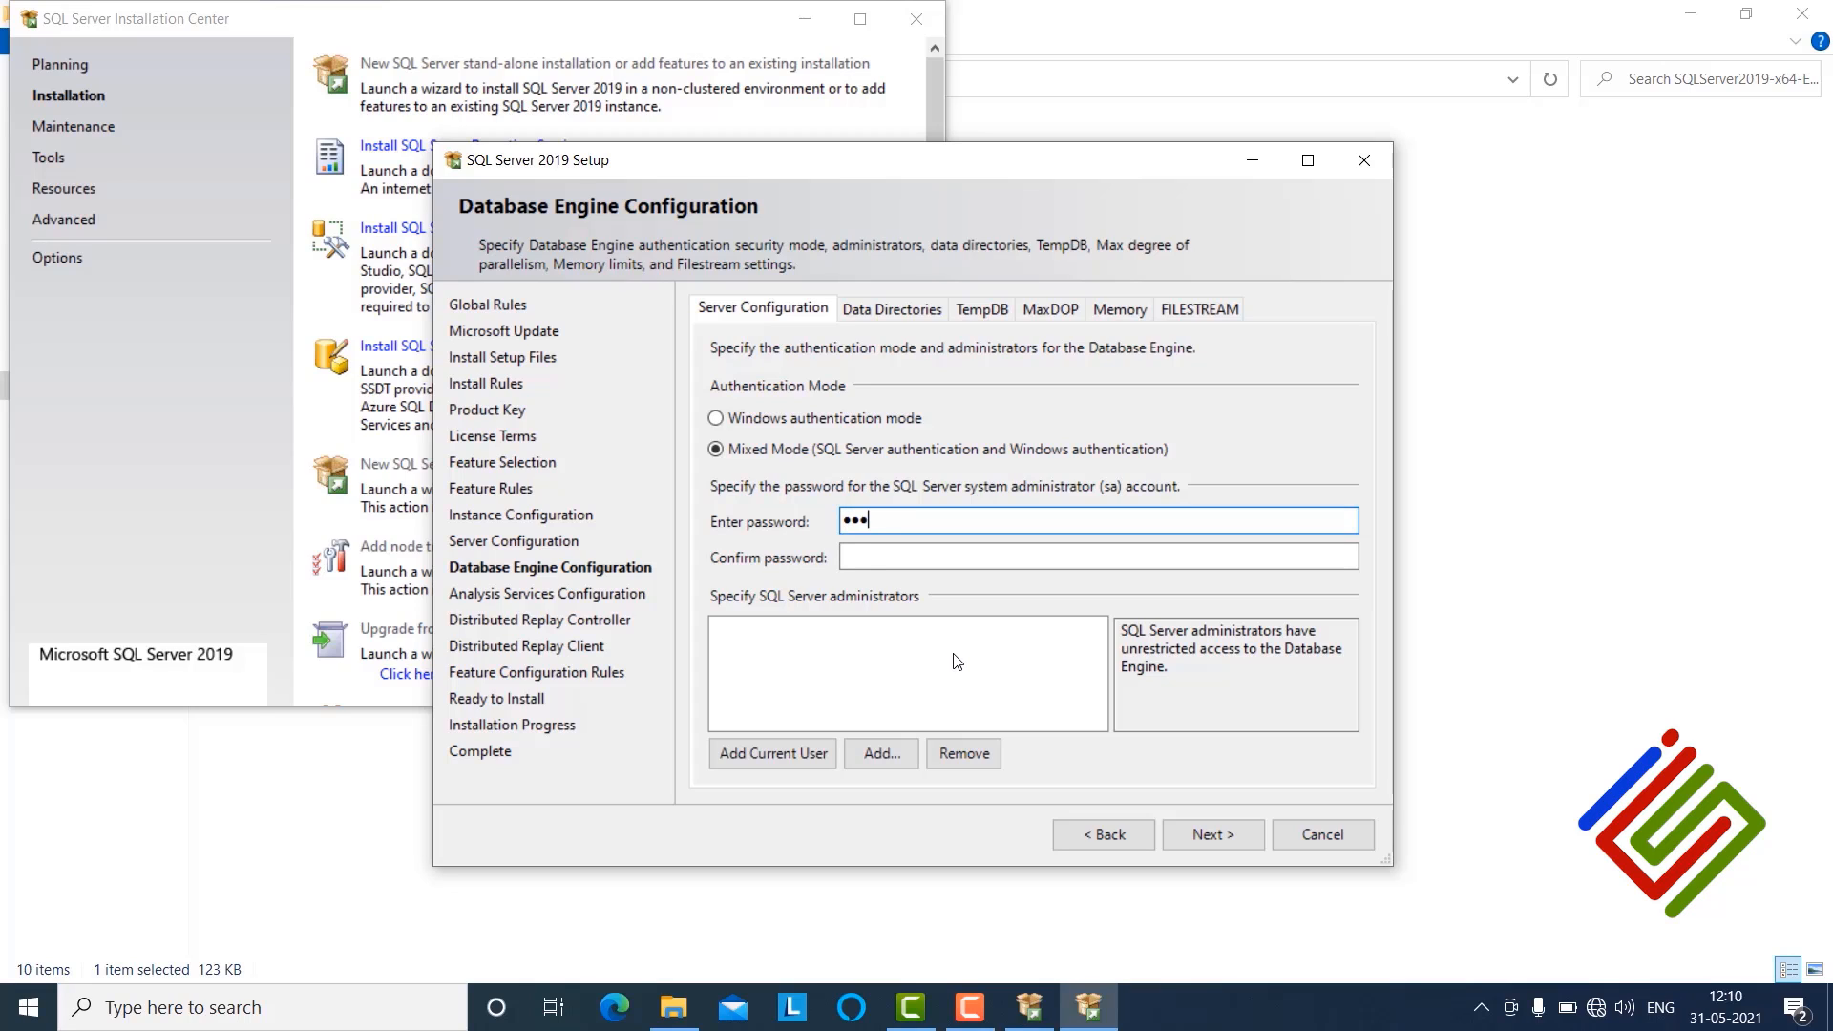
click(964, 567)
text(P)
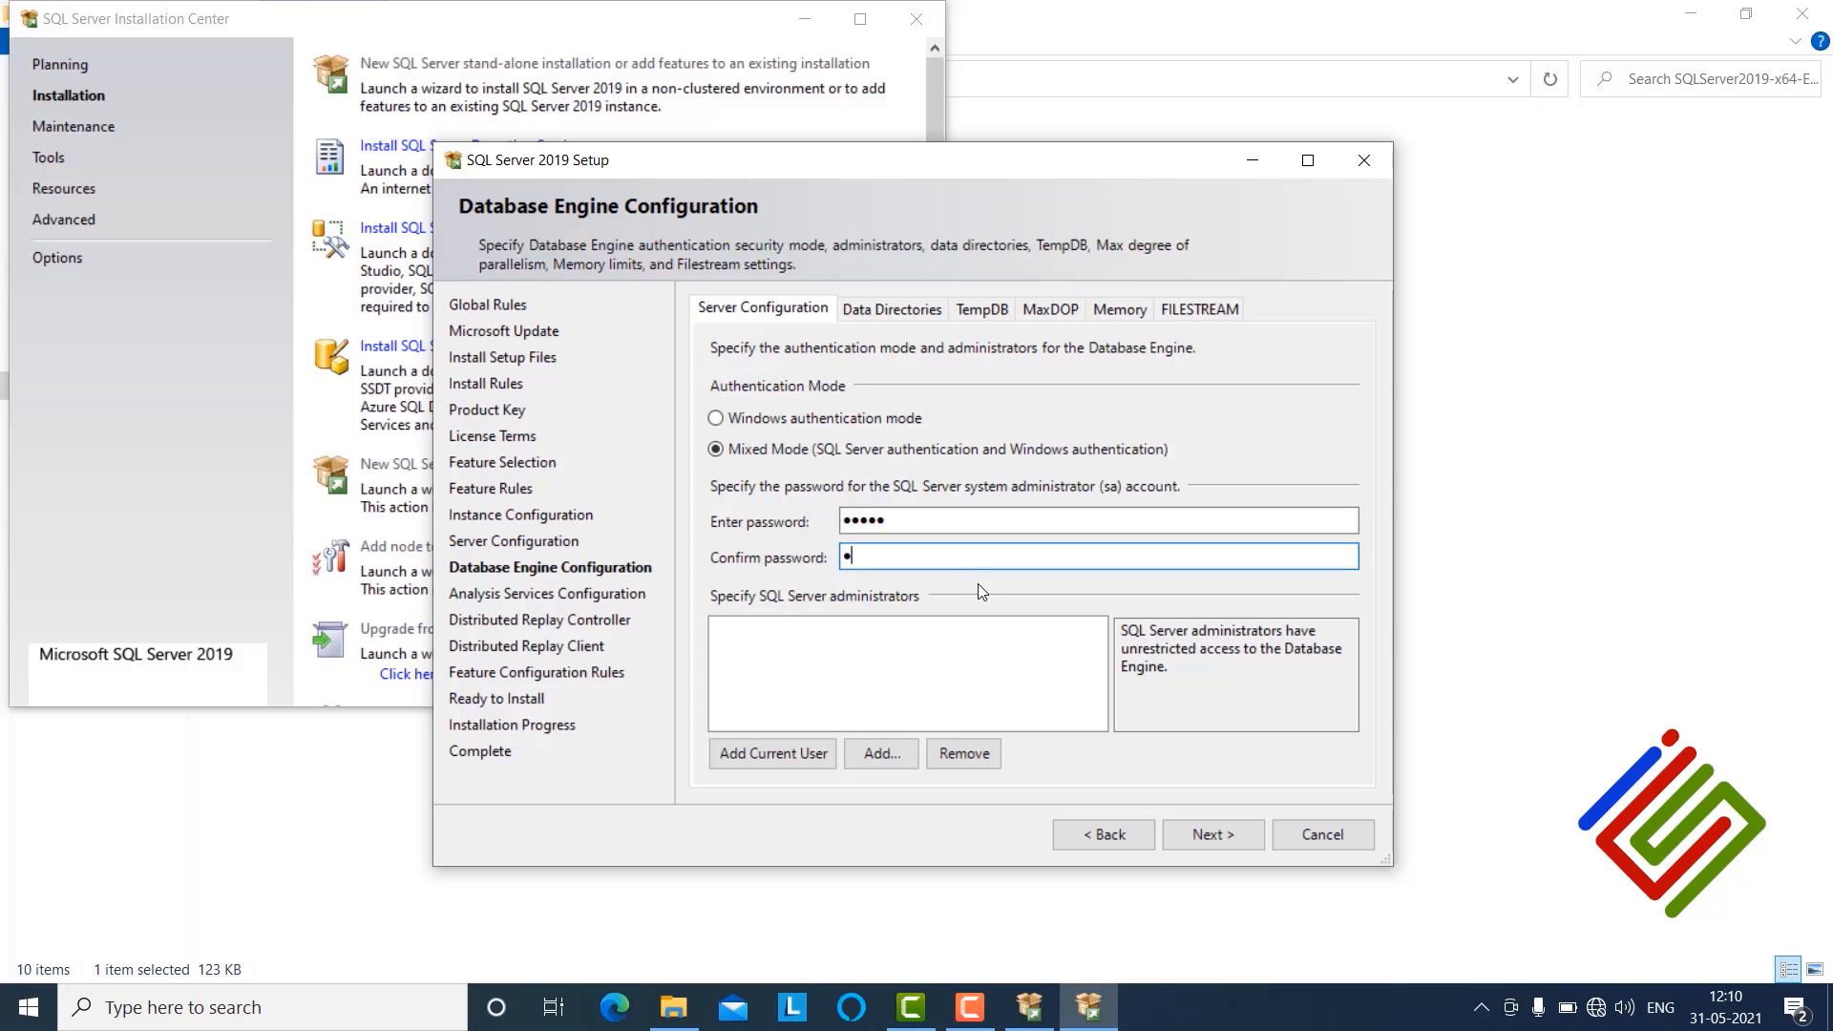
key(BackSpace)
text(•••••)
Step: Add the current user as a SQL Server administrator and continue to Analysis Services configuration
click(789, 749)
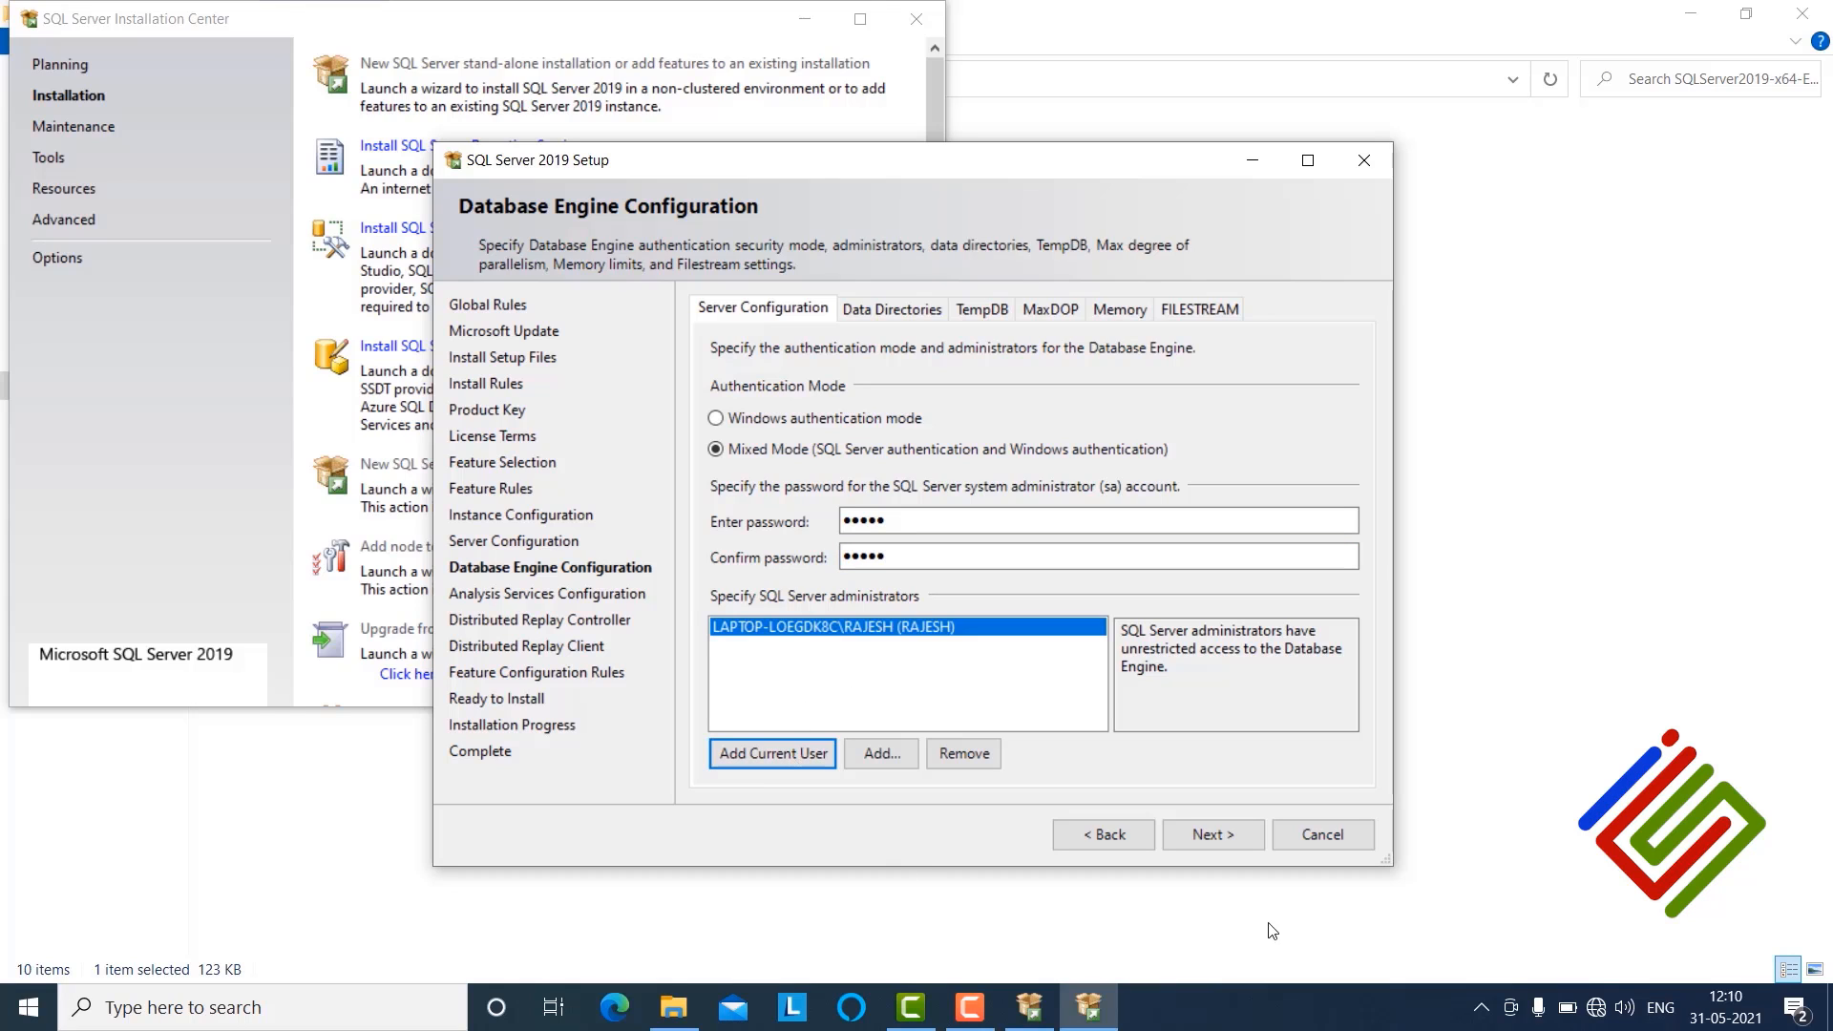
click(1206, 836)
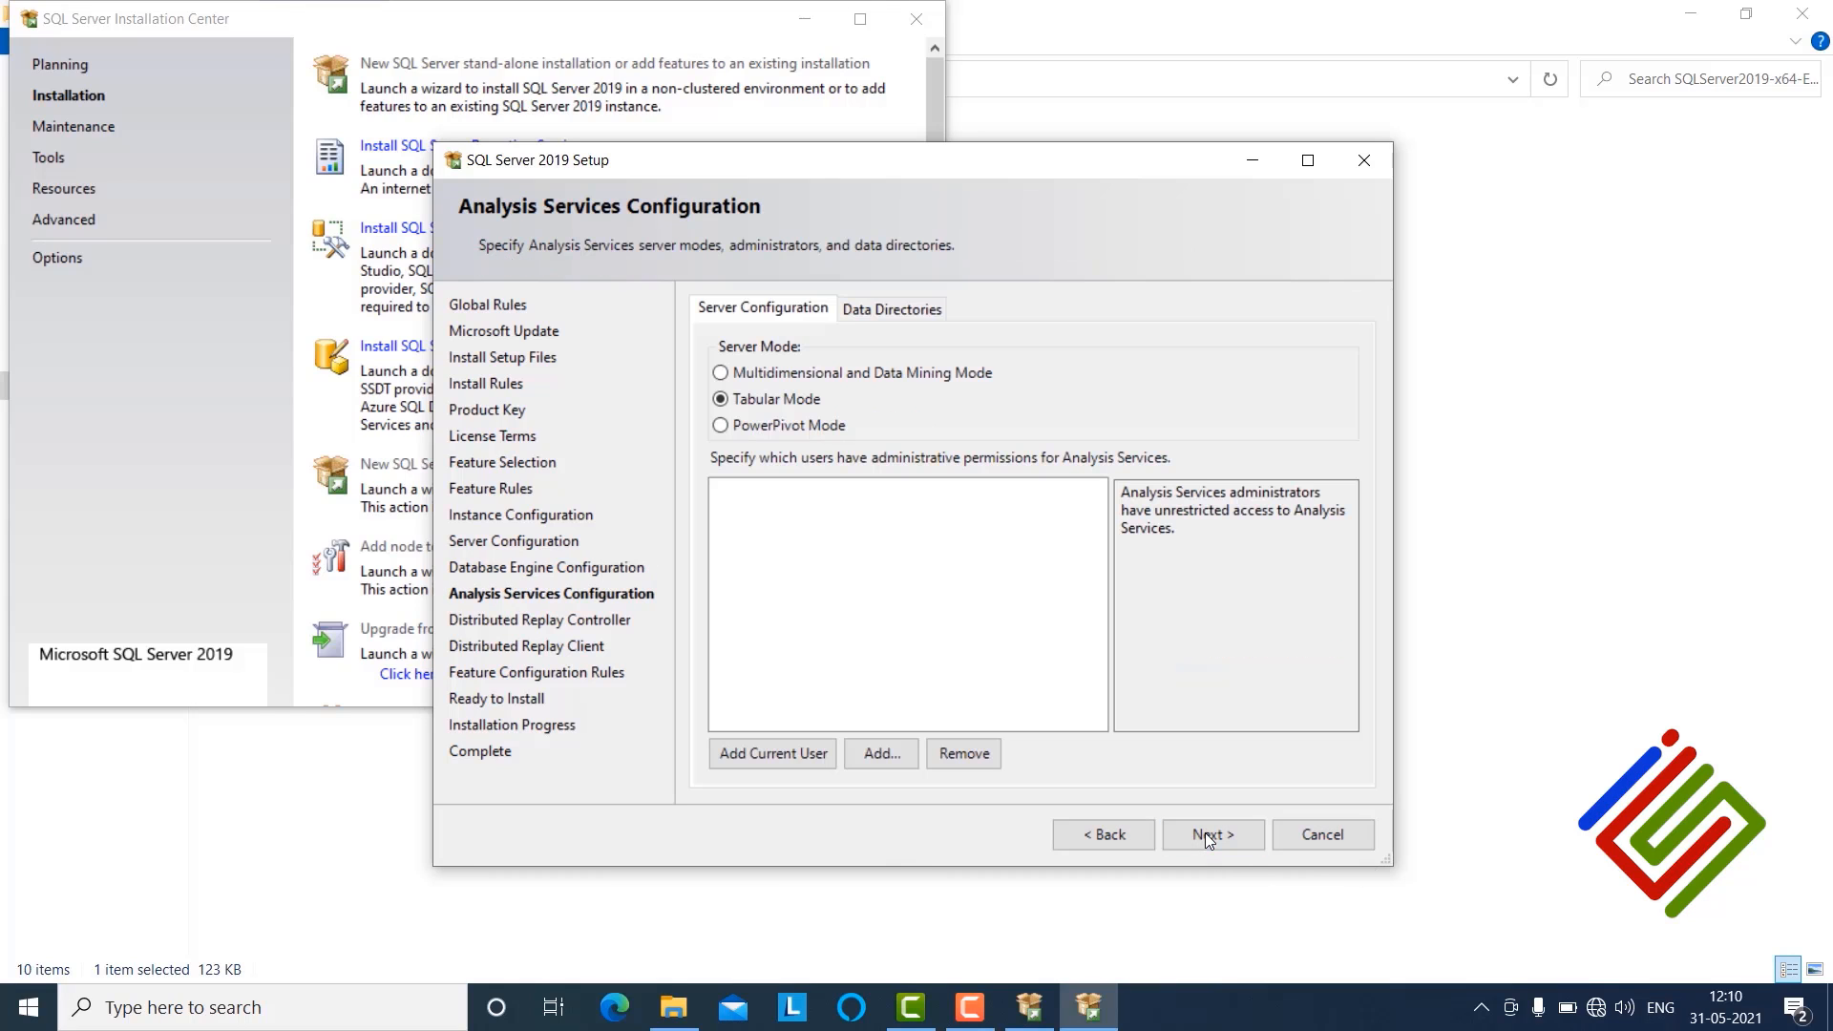
Step: Add the current user as an Analysis Services administrator and continue
click(733, 752)
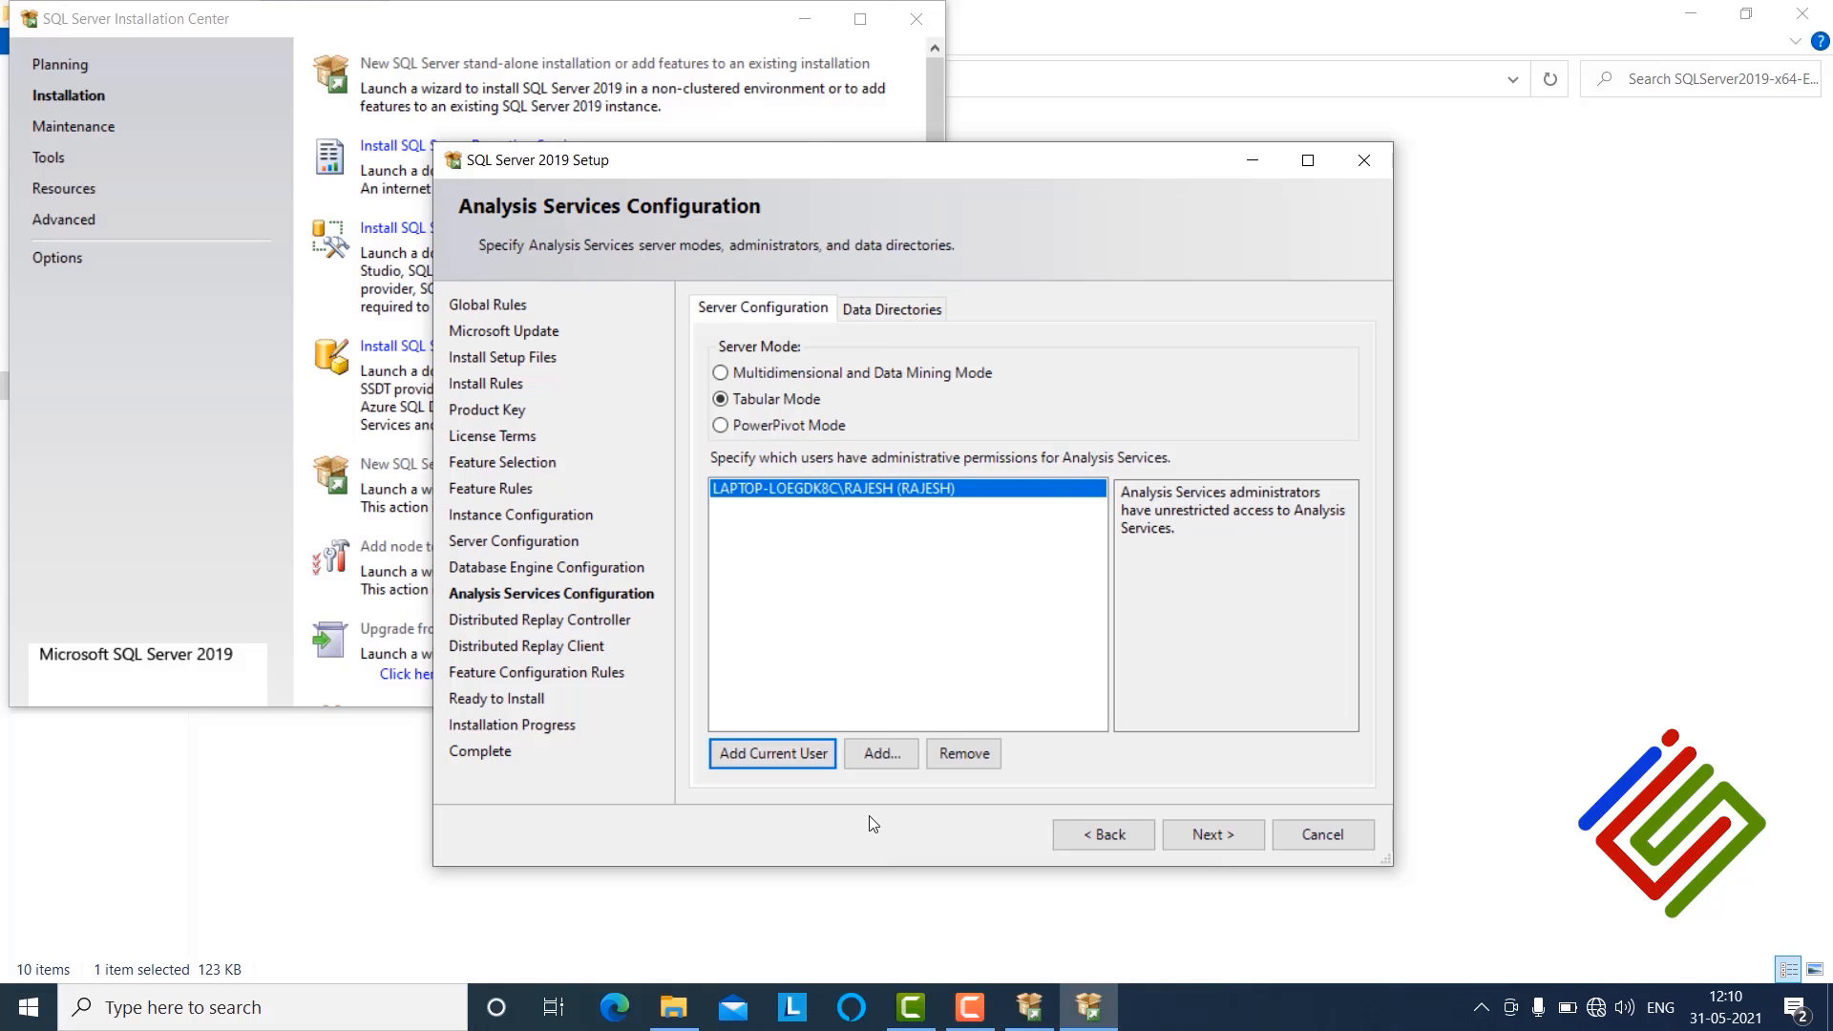
click(1235, 834)
Step: Add the current user to the Distributed Replay Controller and continue past the Distributed Replay Client defaults
click(723, 769)
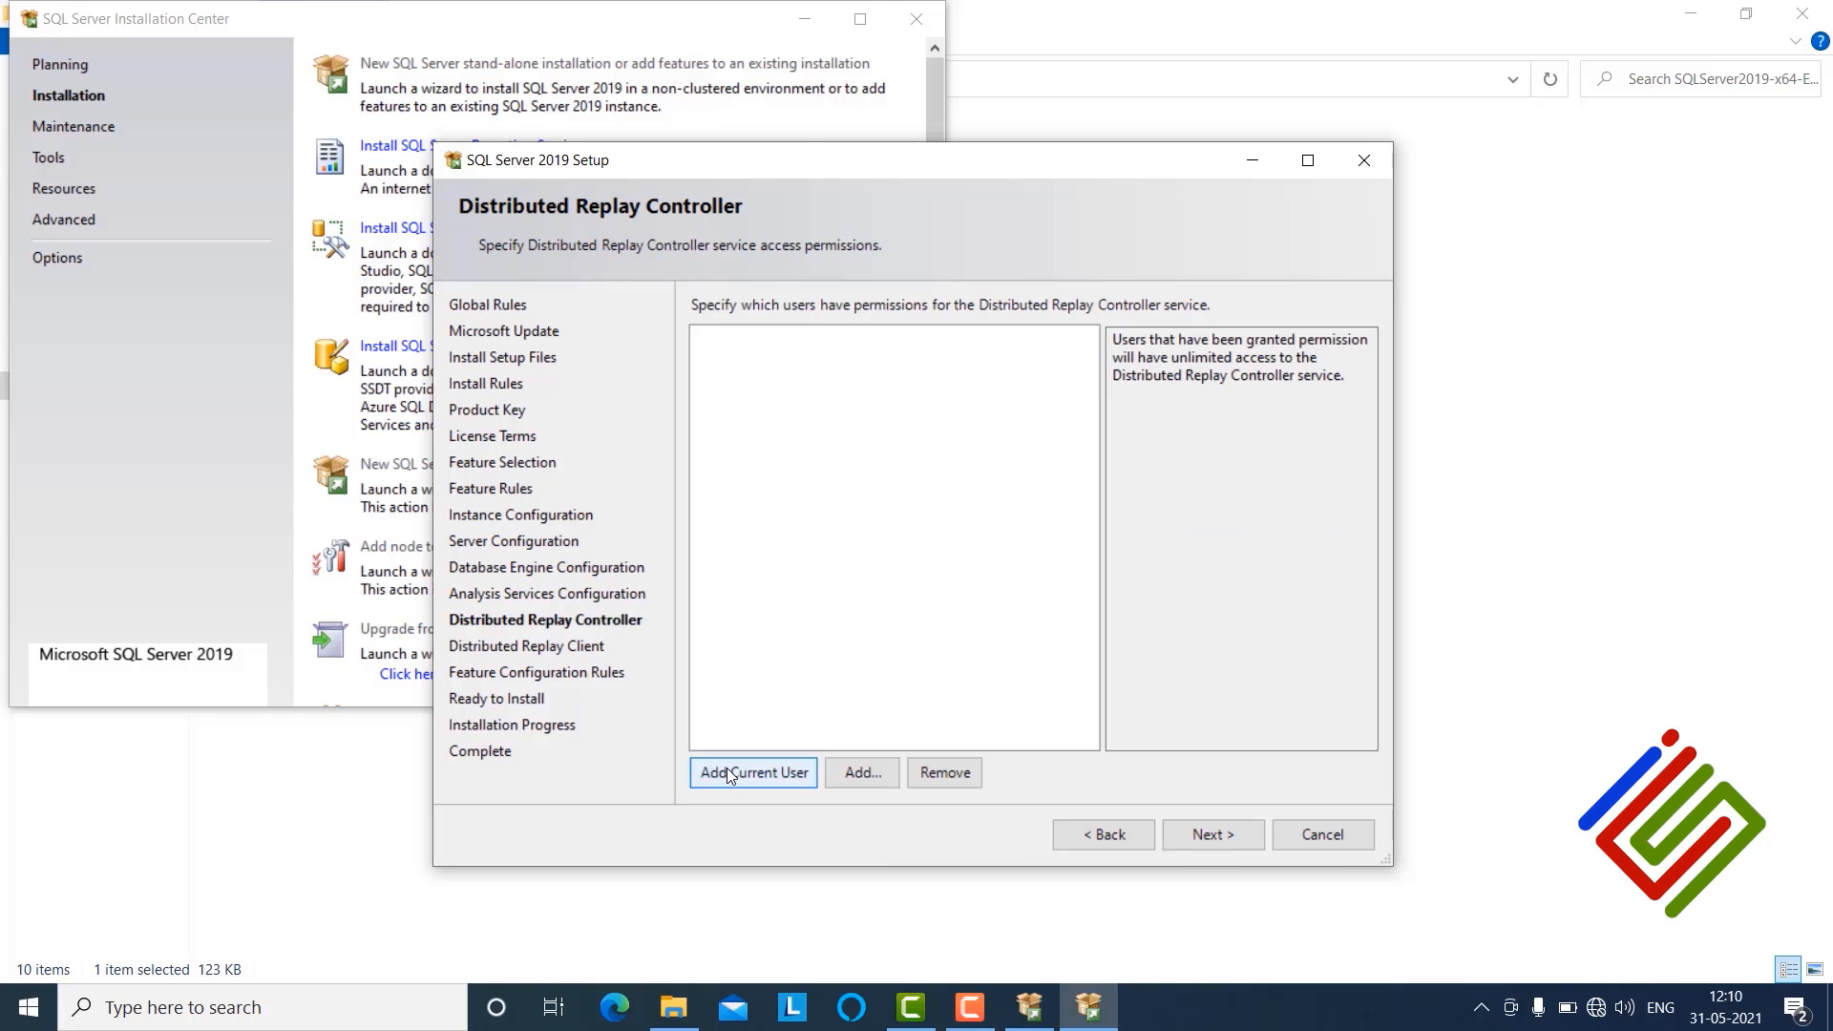
click(1205, 834)
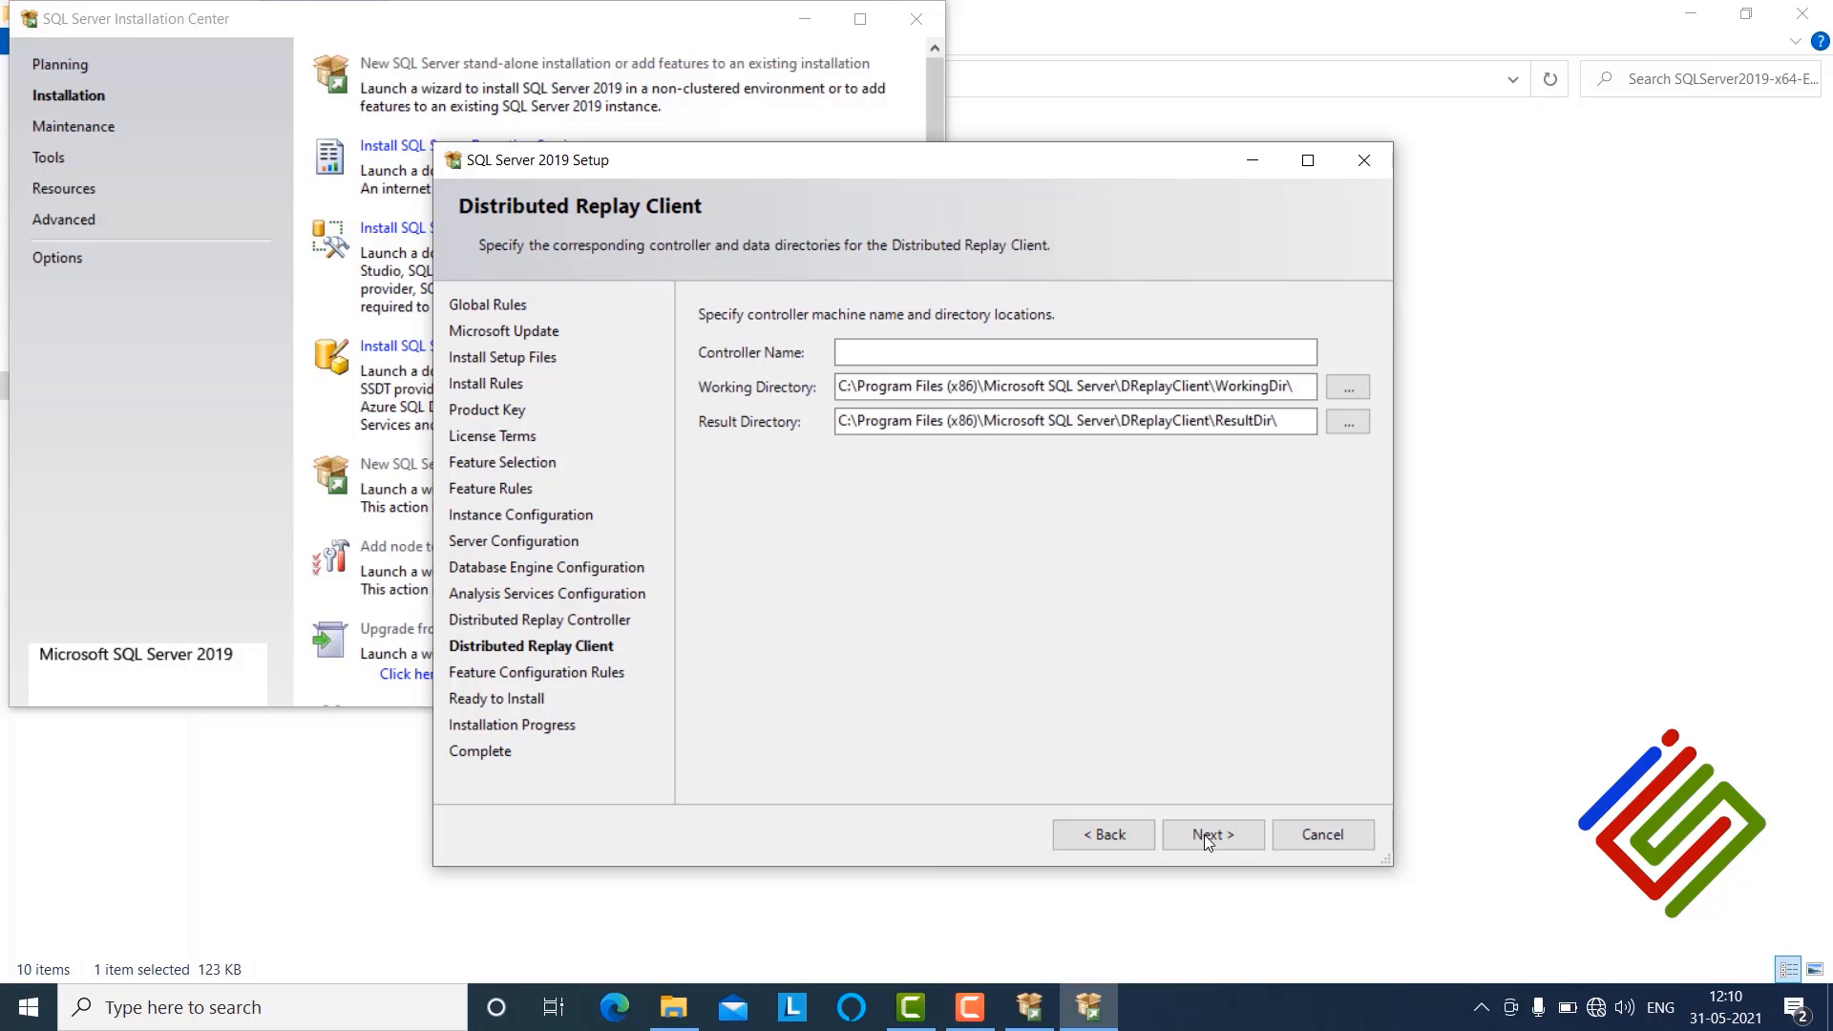
click(1205, 836)
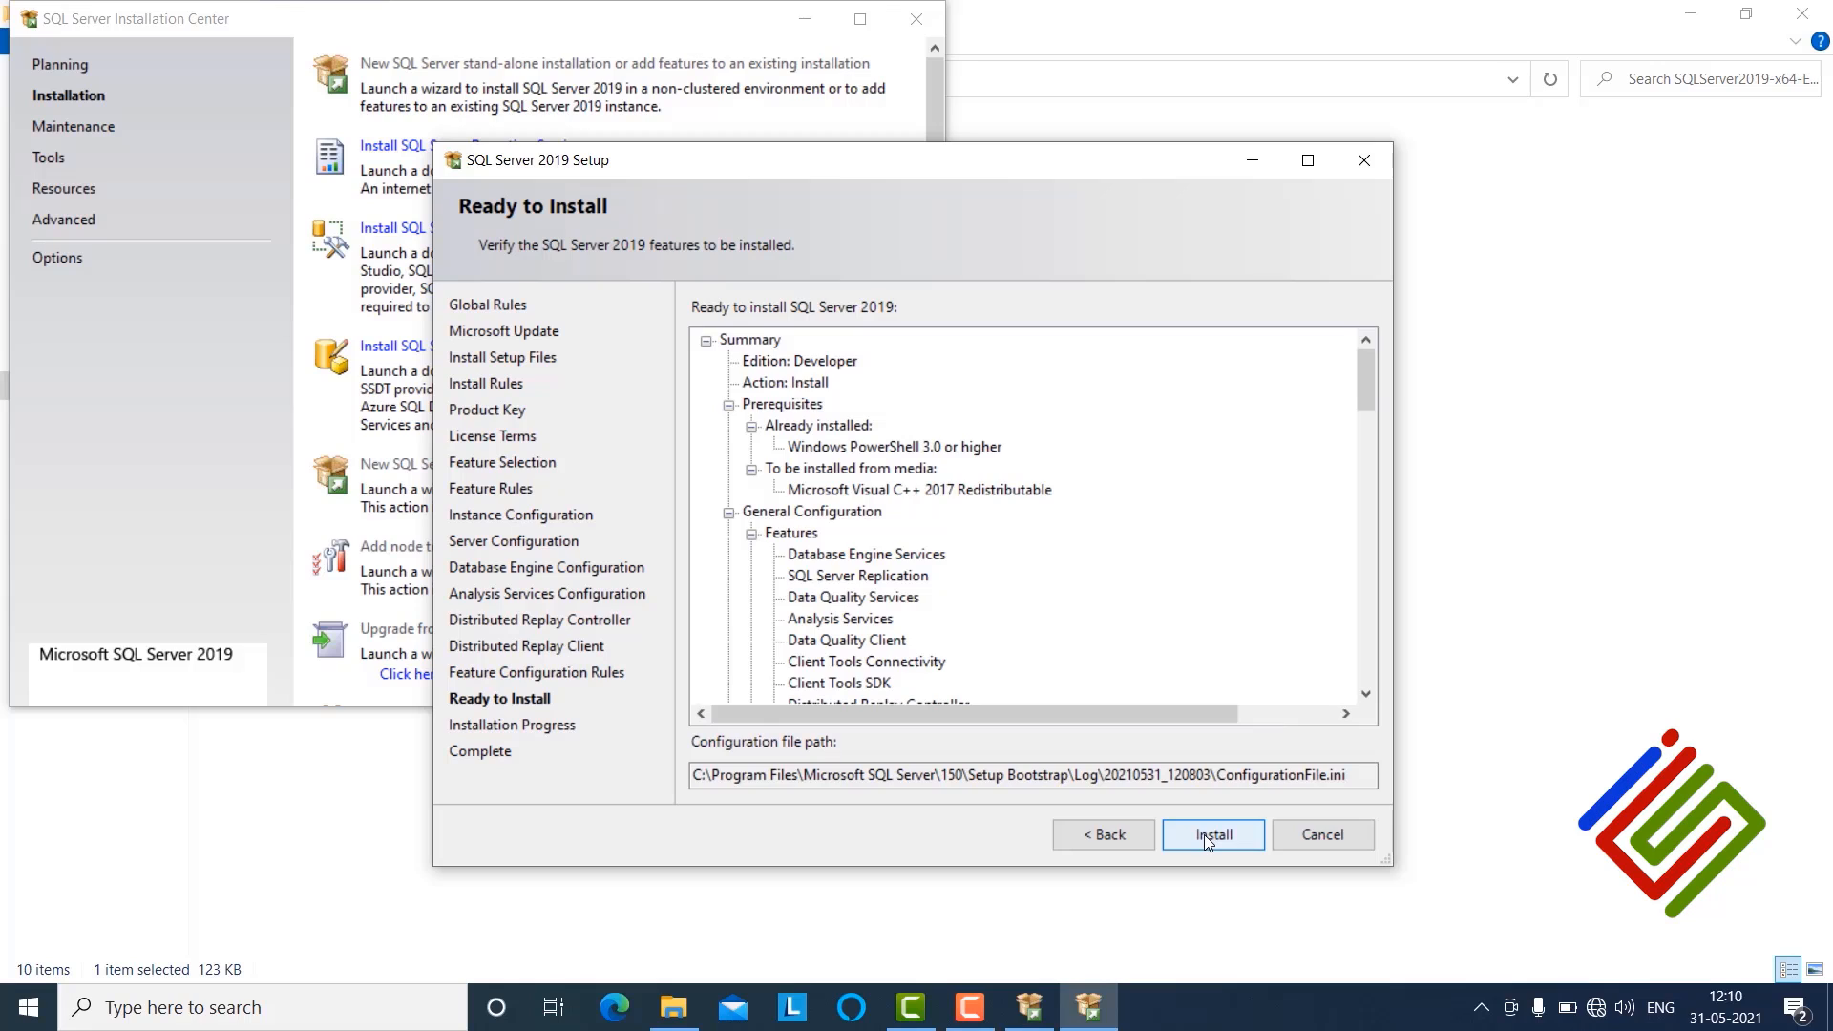
Step: Start the installation, acknowledge the restart notice and close the setup wizard
click(1205, 835)
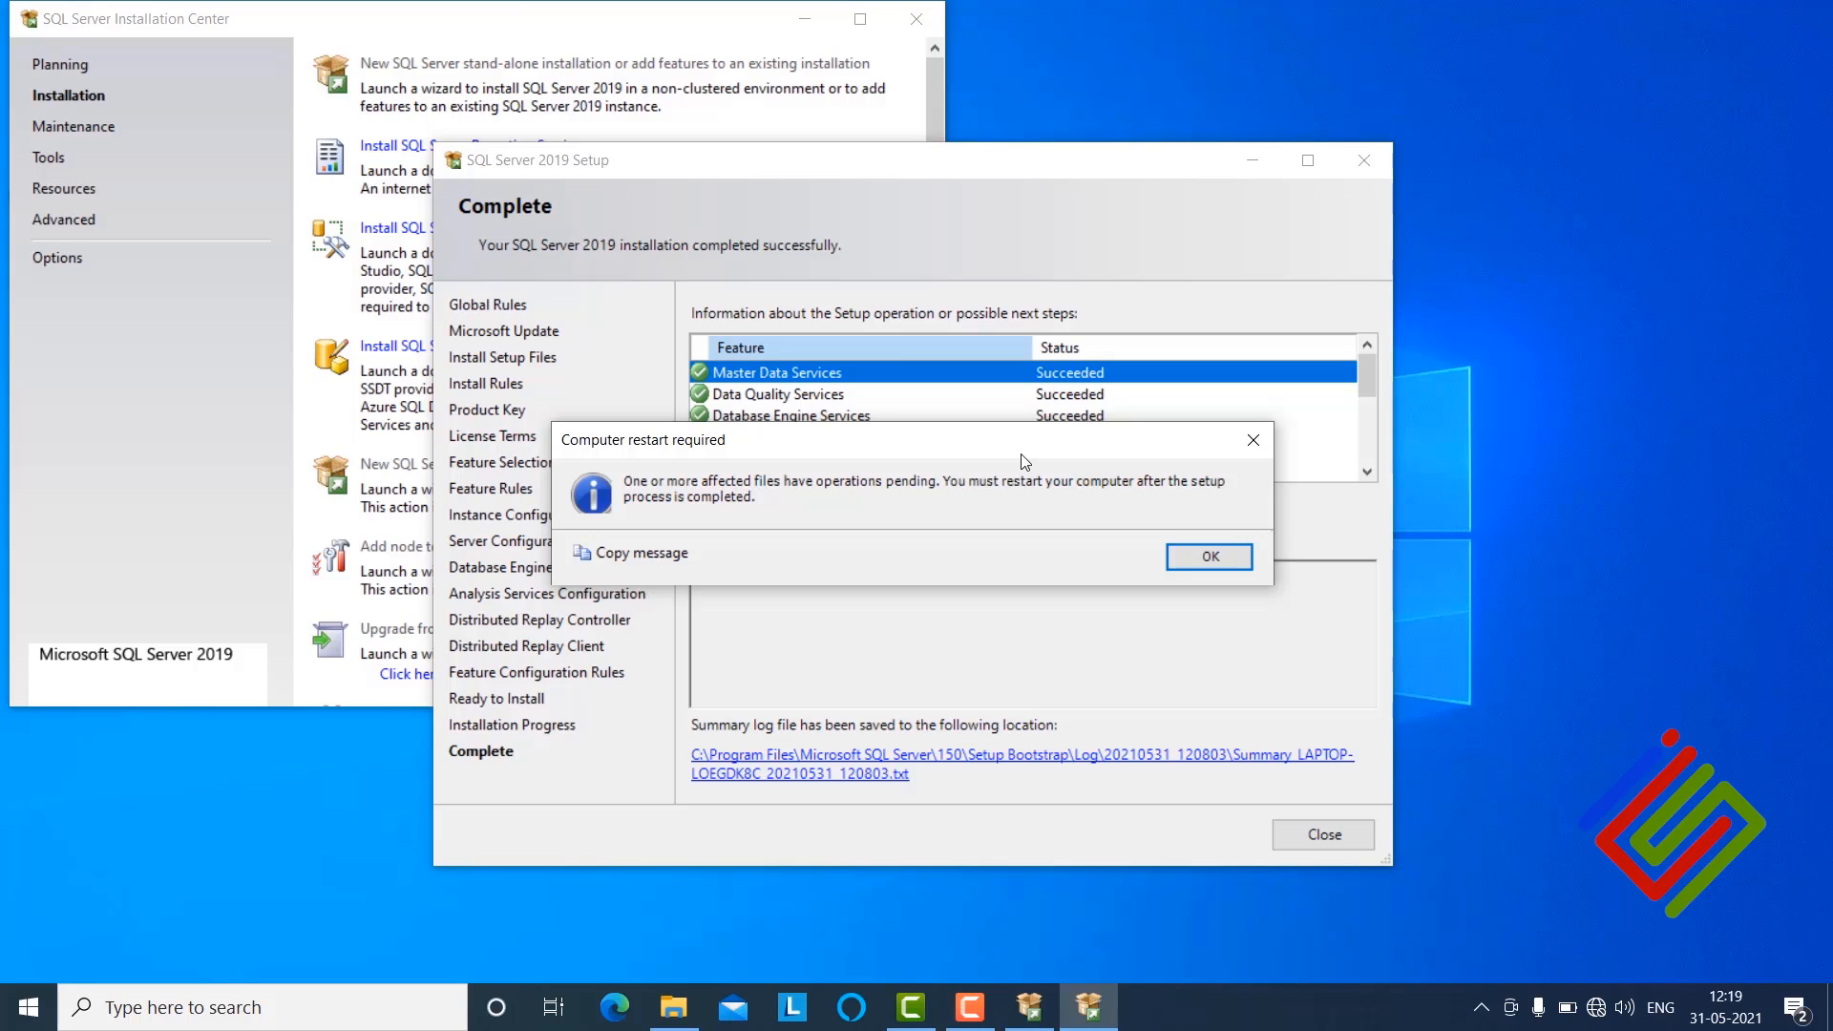
click(1211, 557)
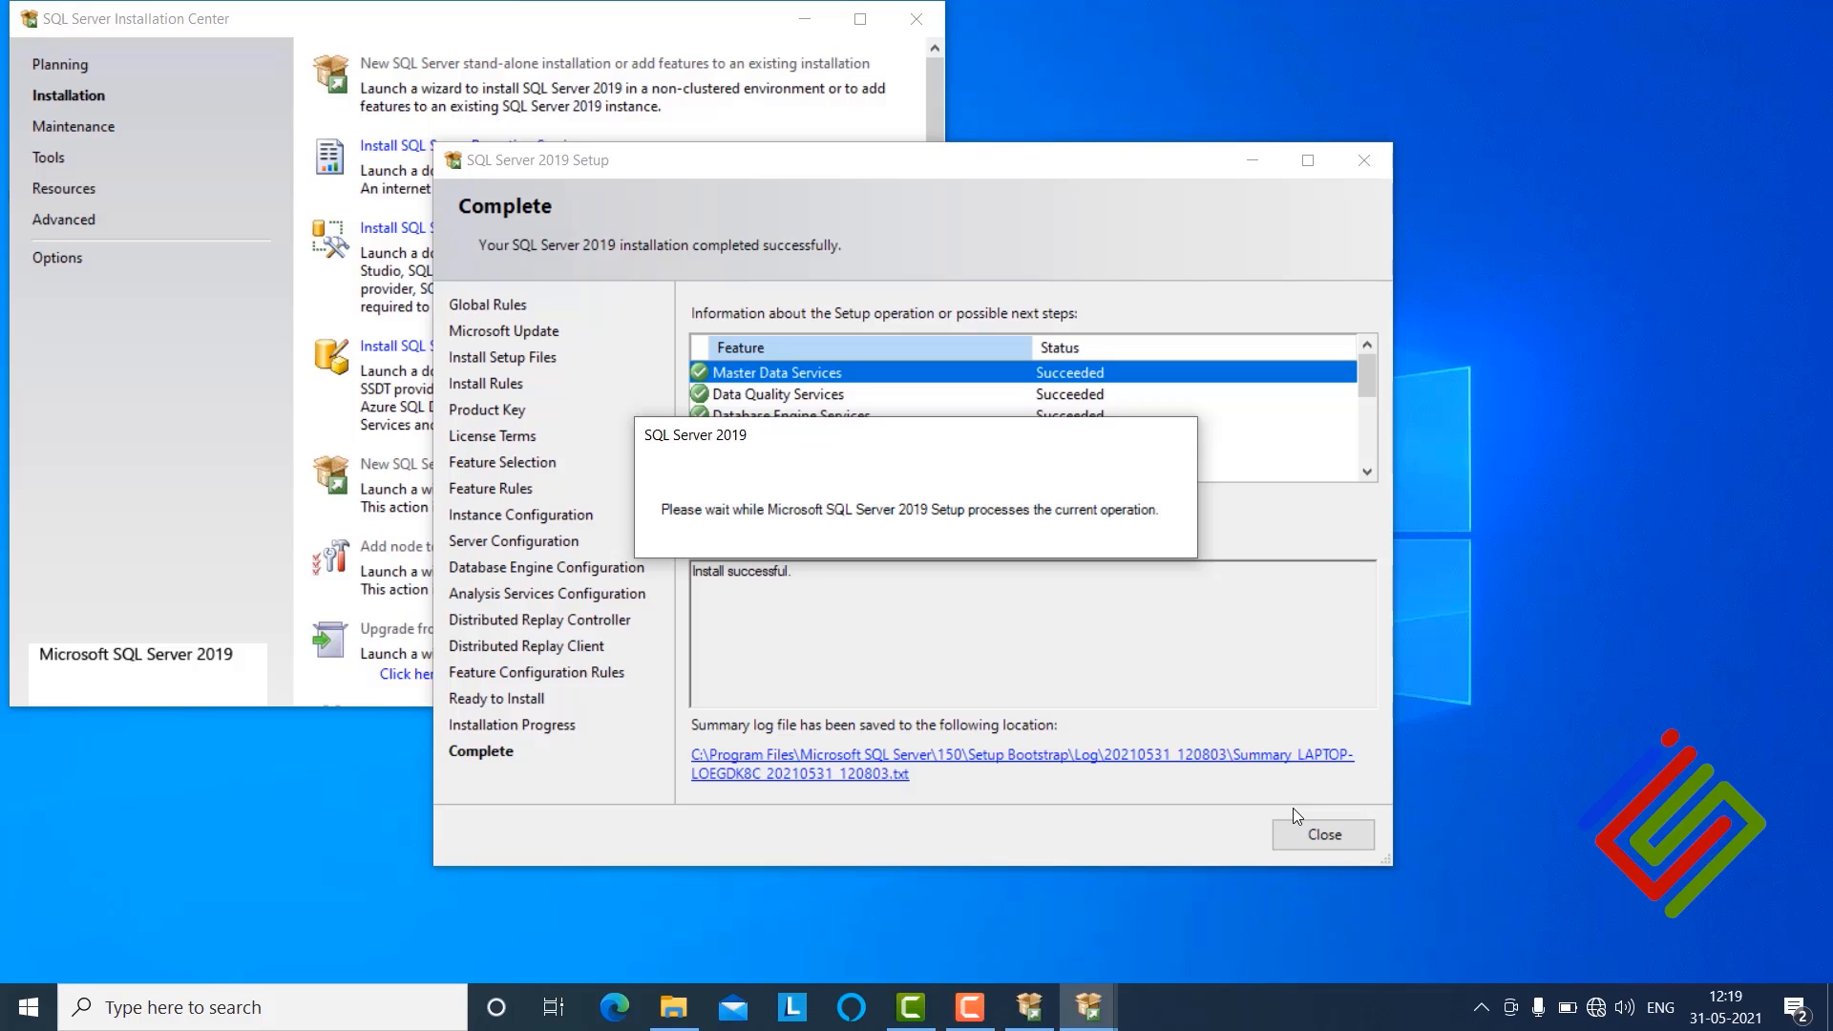
click(1340, 835)
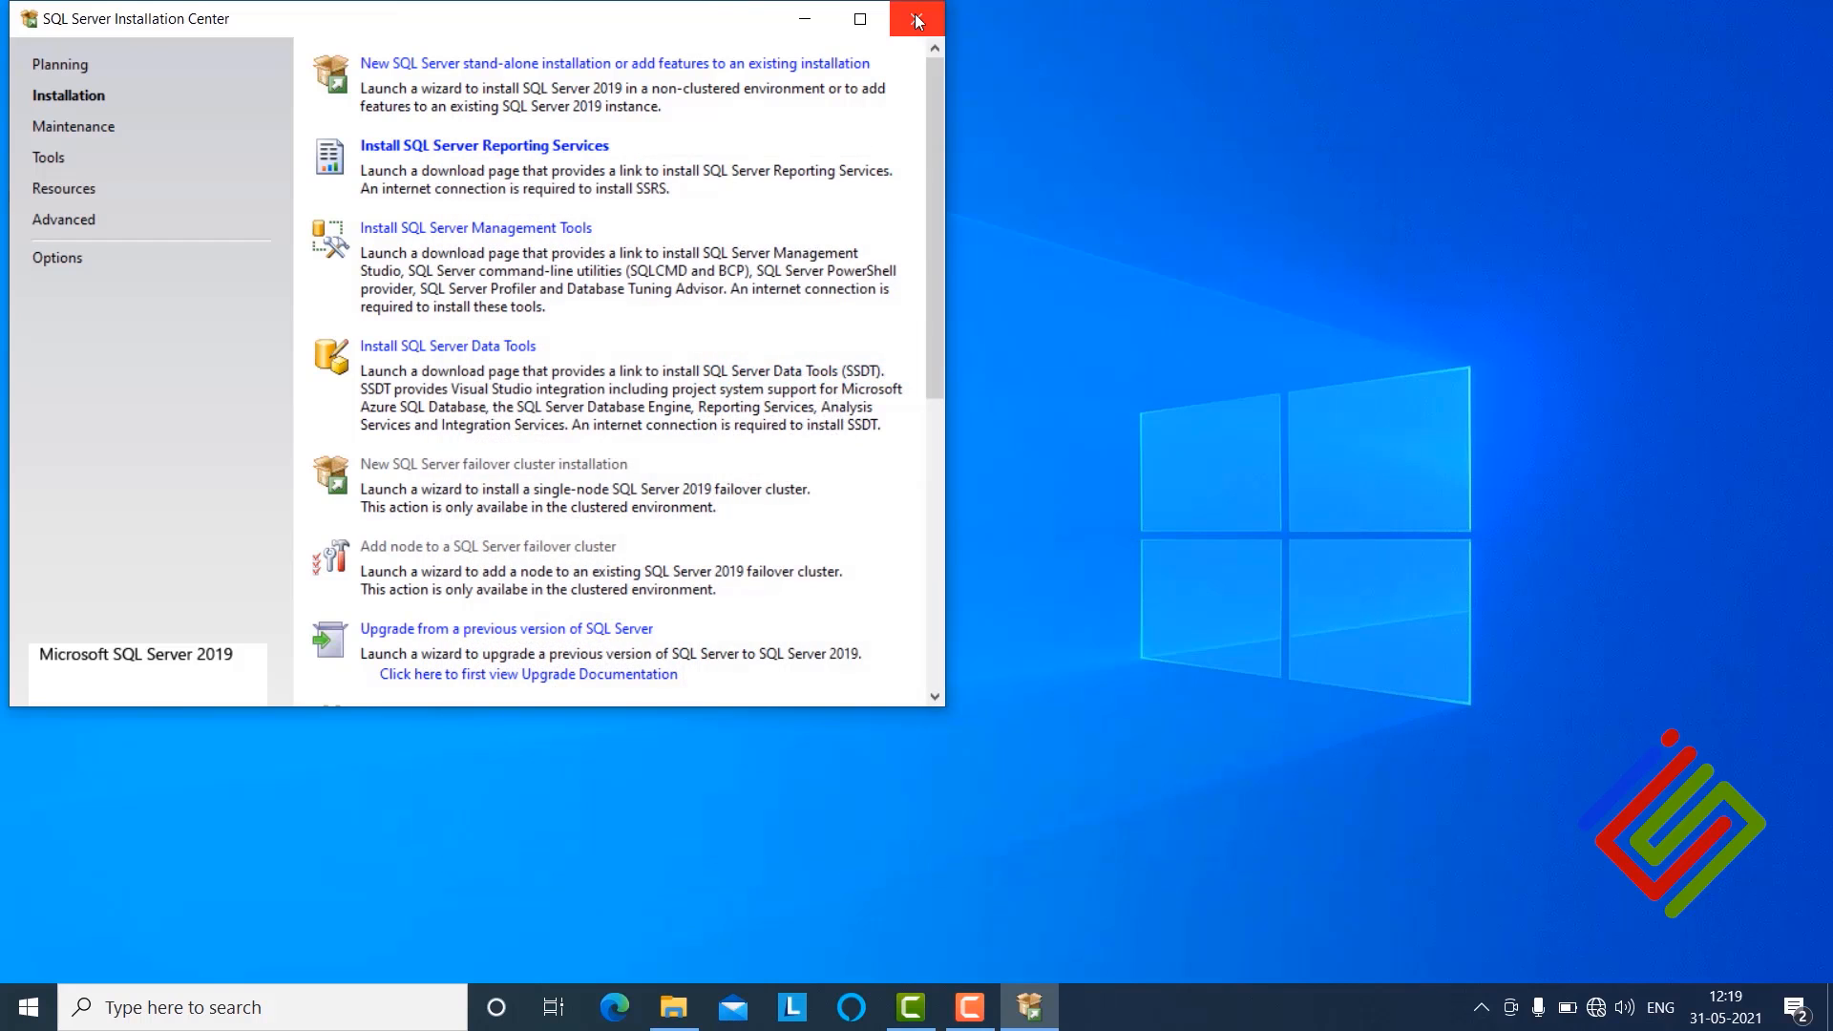
Step: Close the Installation Center and install SQL Server Management Studio 18.8 at the default location
click(919, 21)
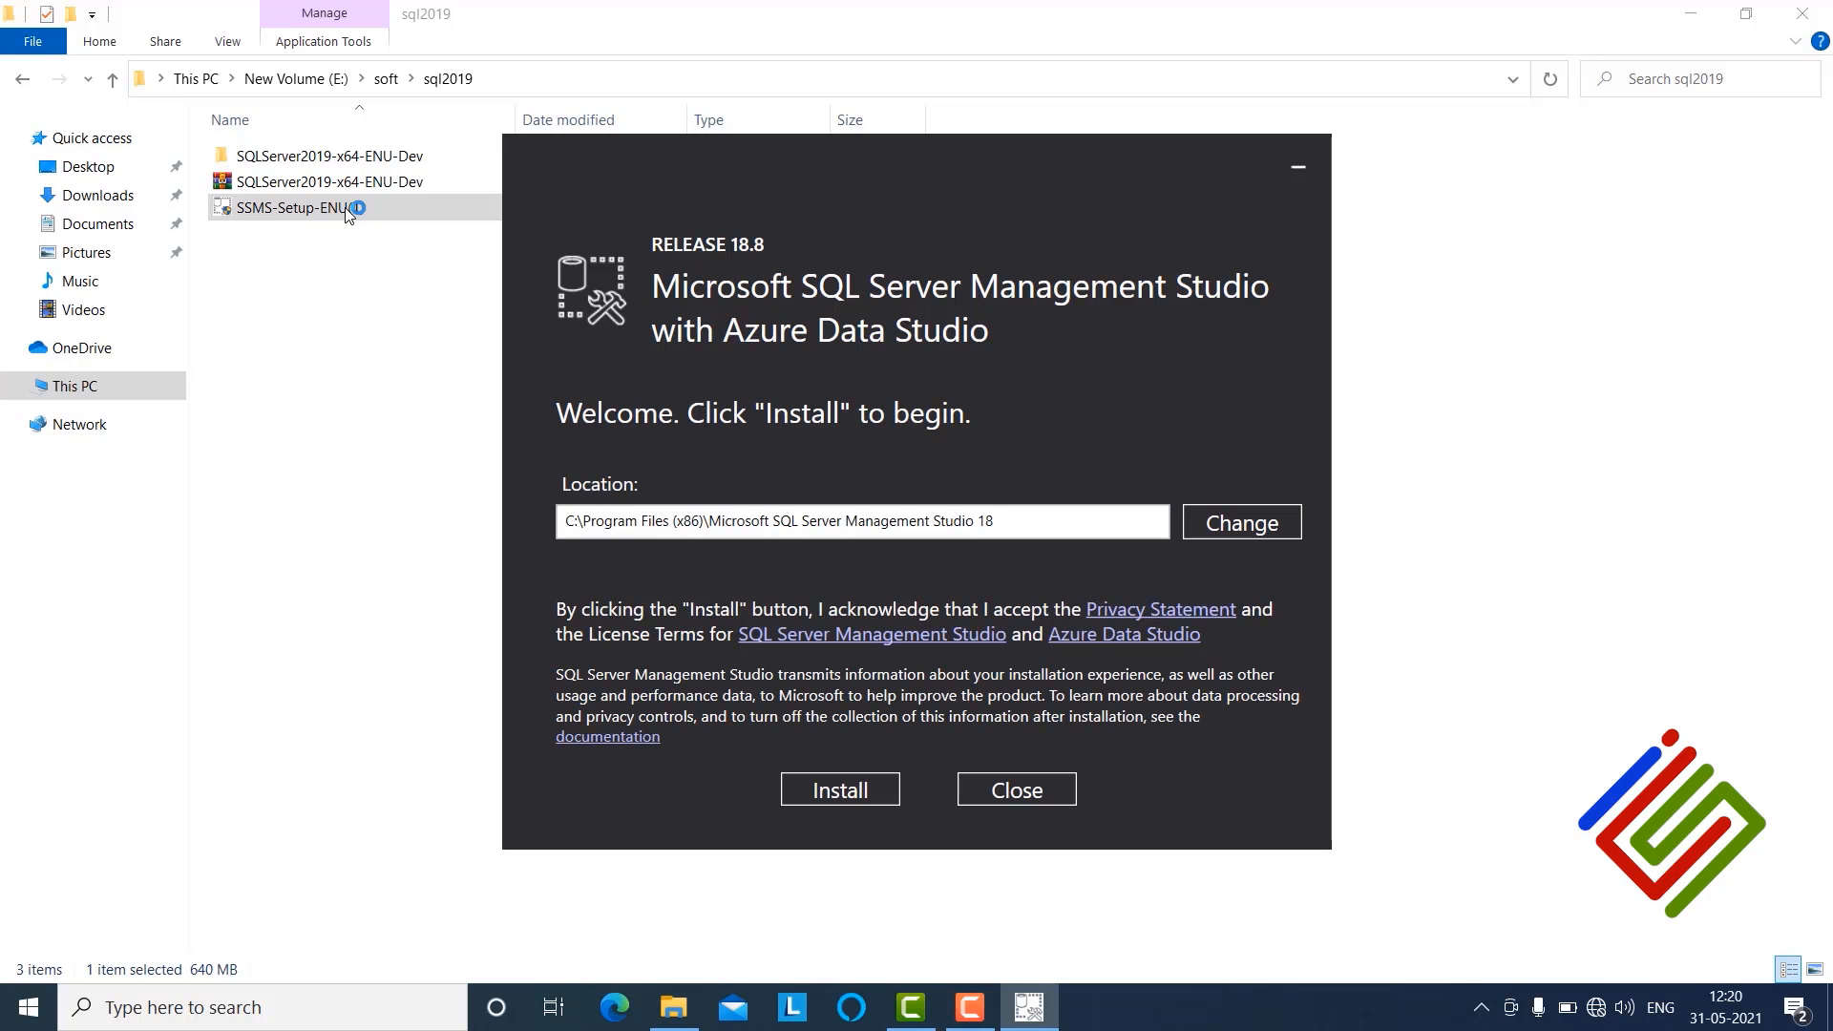
click(855, 792)
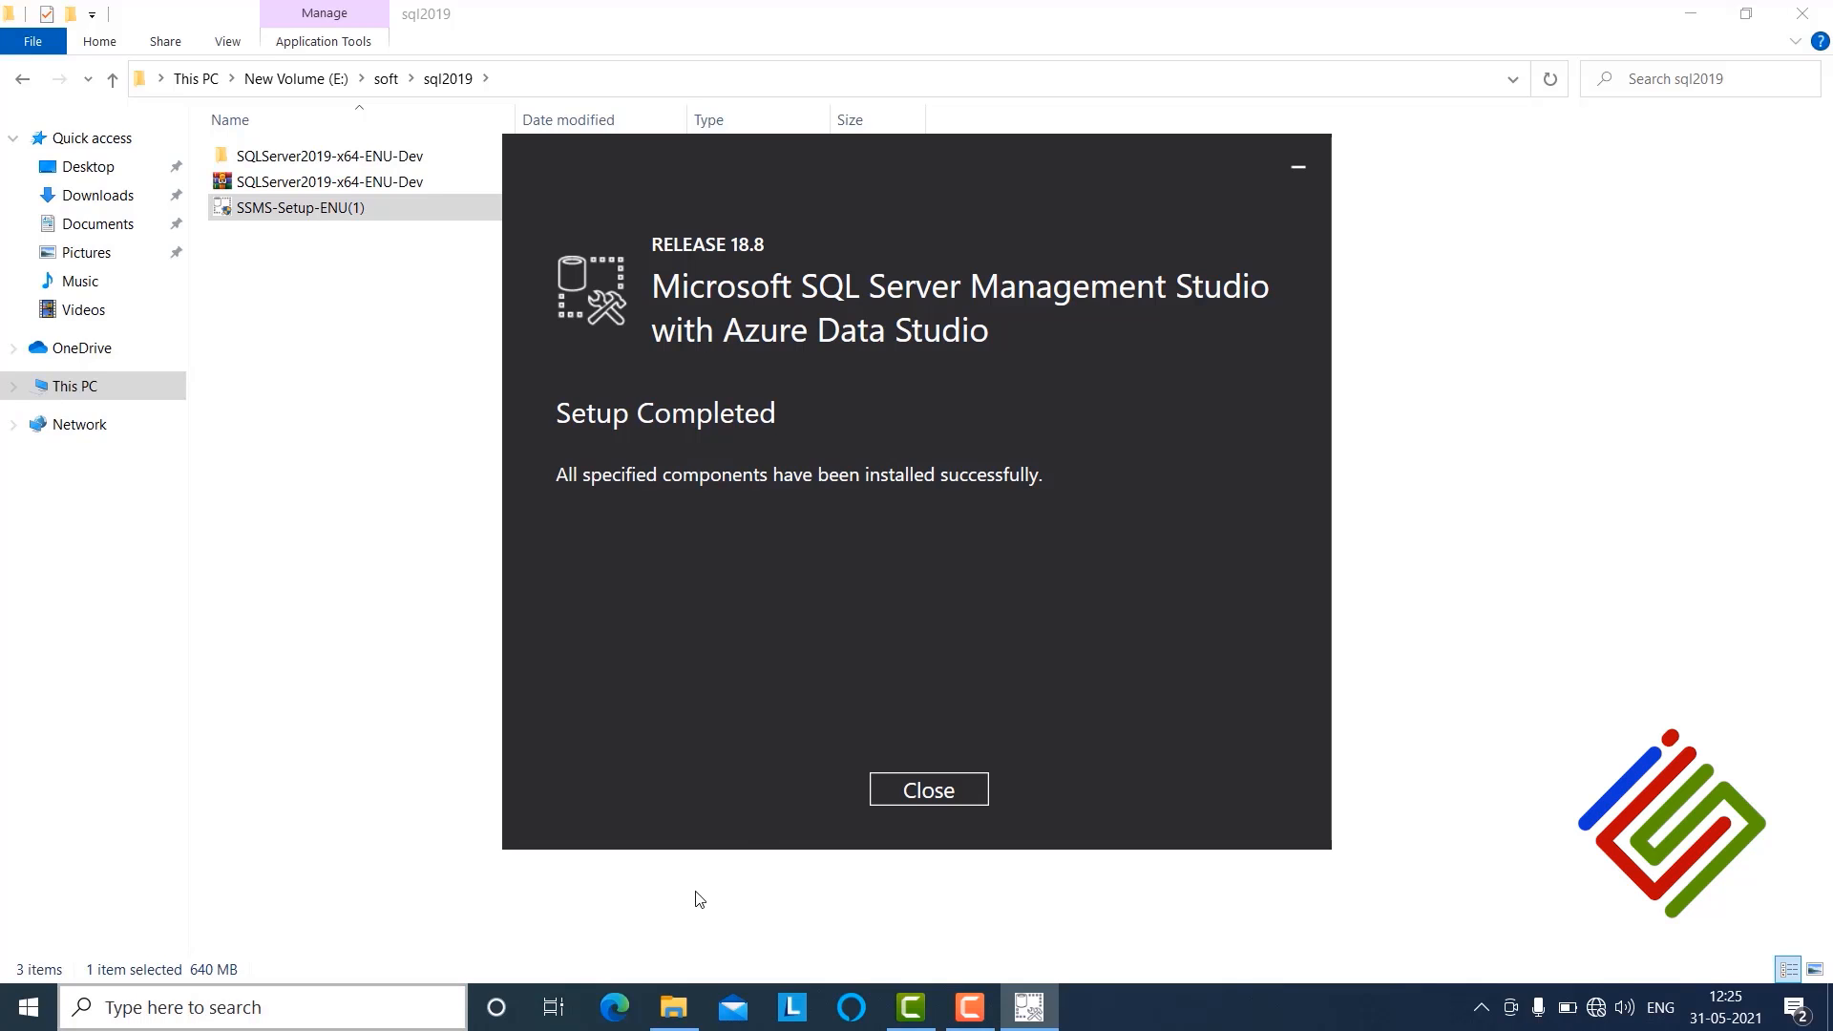
Step: Launch Microsoft SQL Server Management Studio from the Microsoft SQL Server Tools 18 group in the Start menu
click(29, 1020)
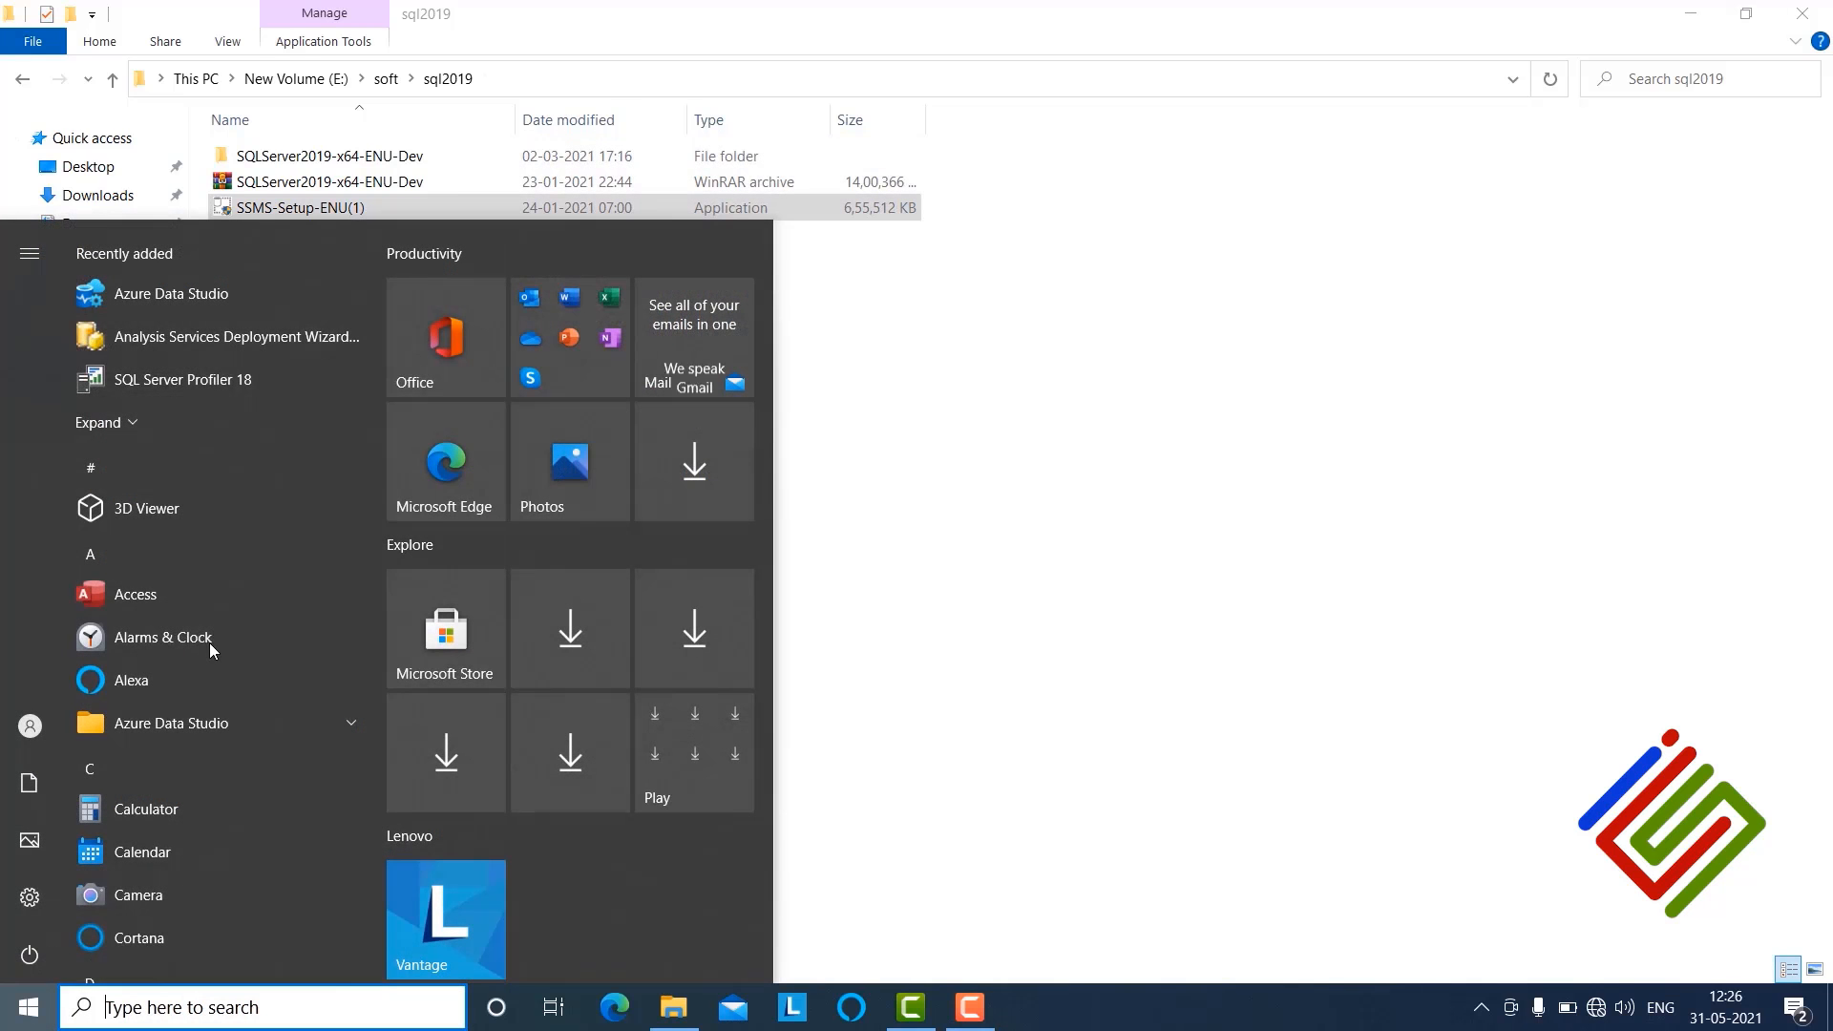
scroll(195, 658, down, 10)
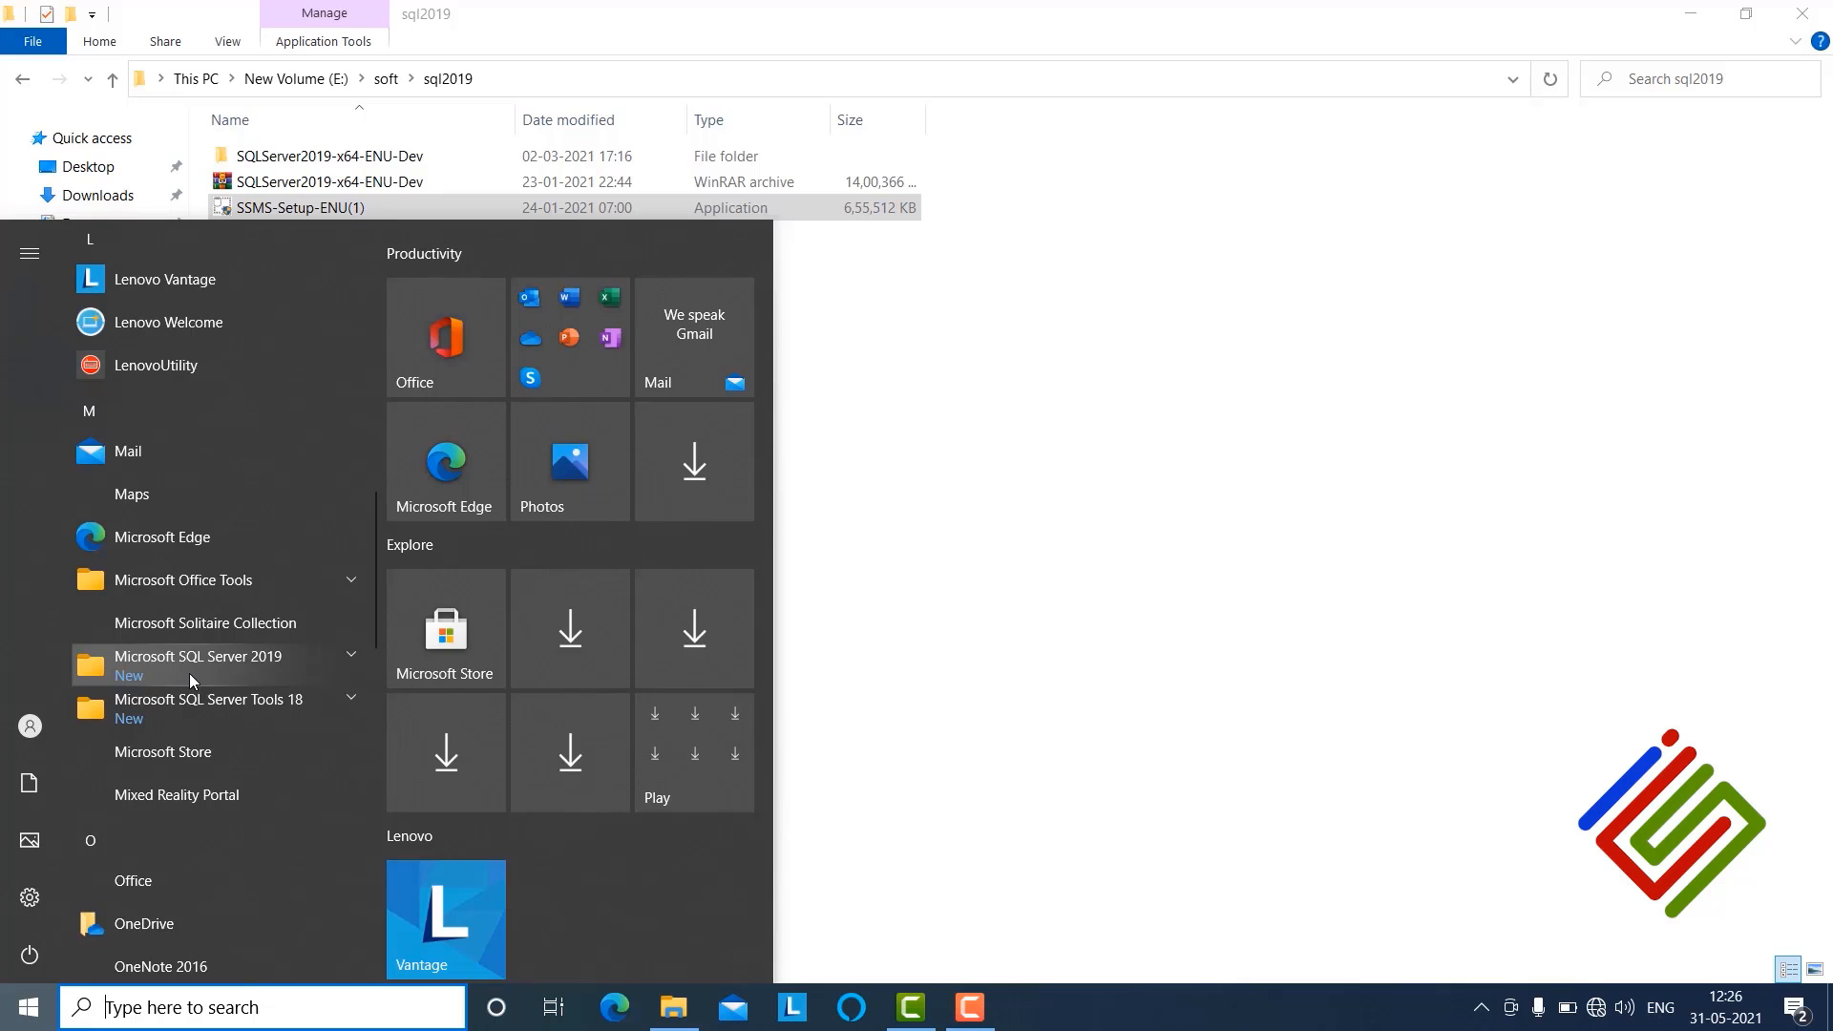
click(199, 705)
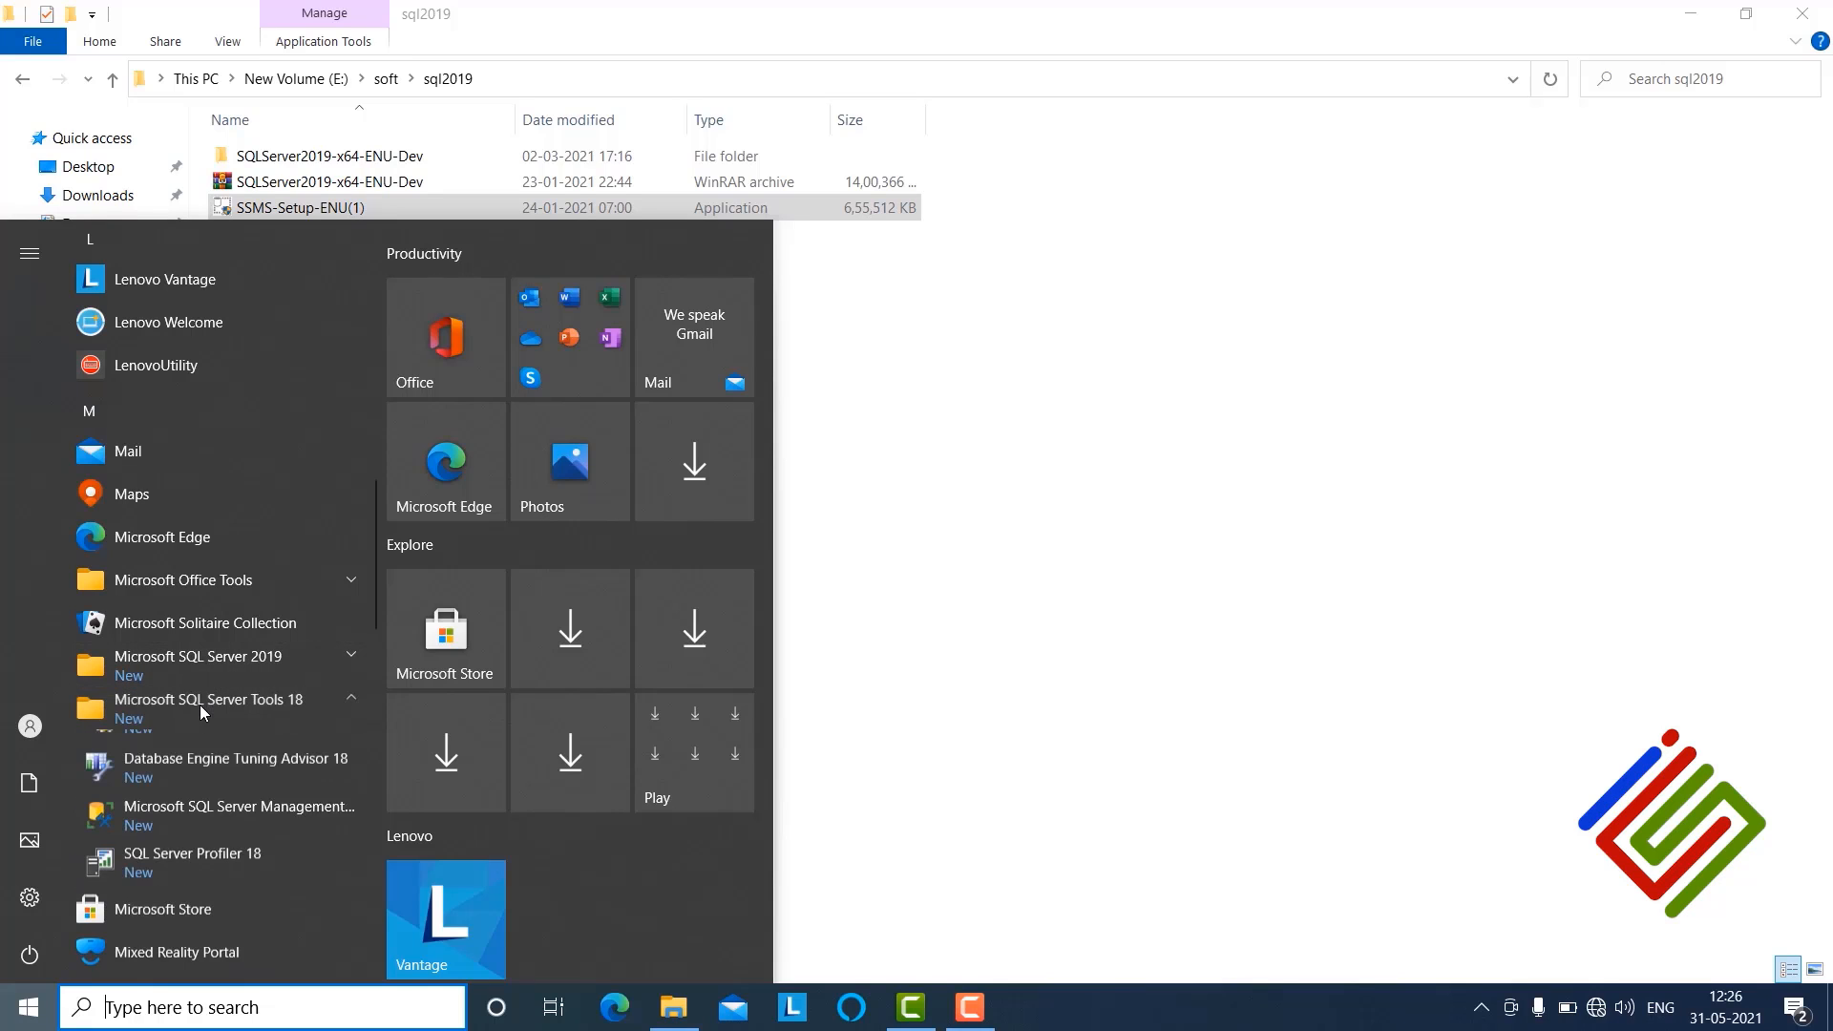
click(189, 834)
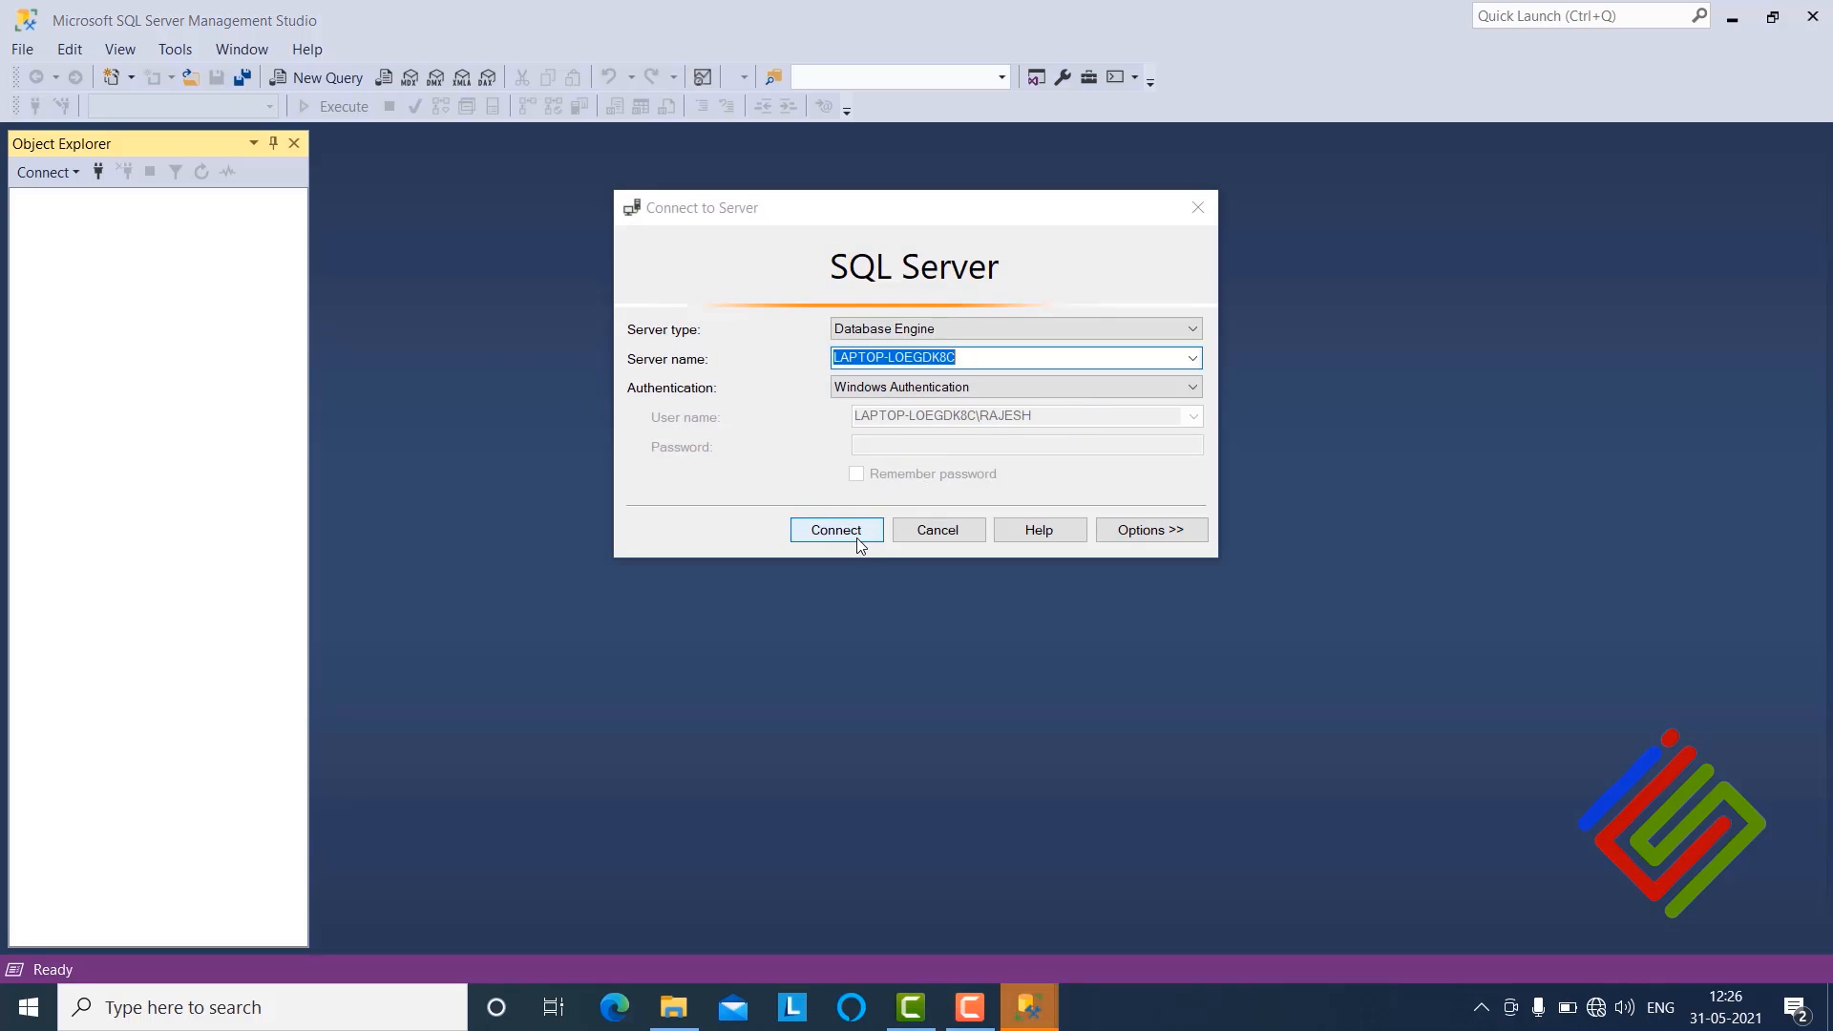
Step: Connect to the local Database Engine with Windows Authentication, then close Management Studio
click(857, 539)
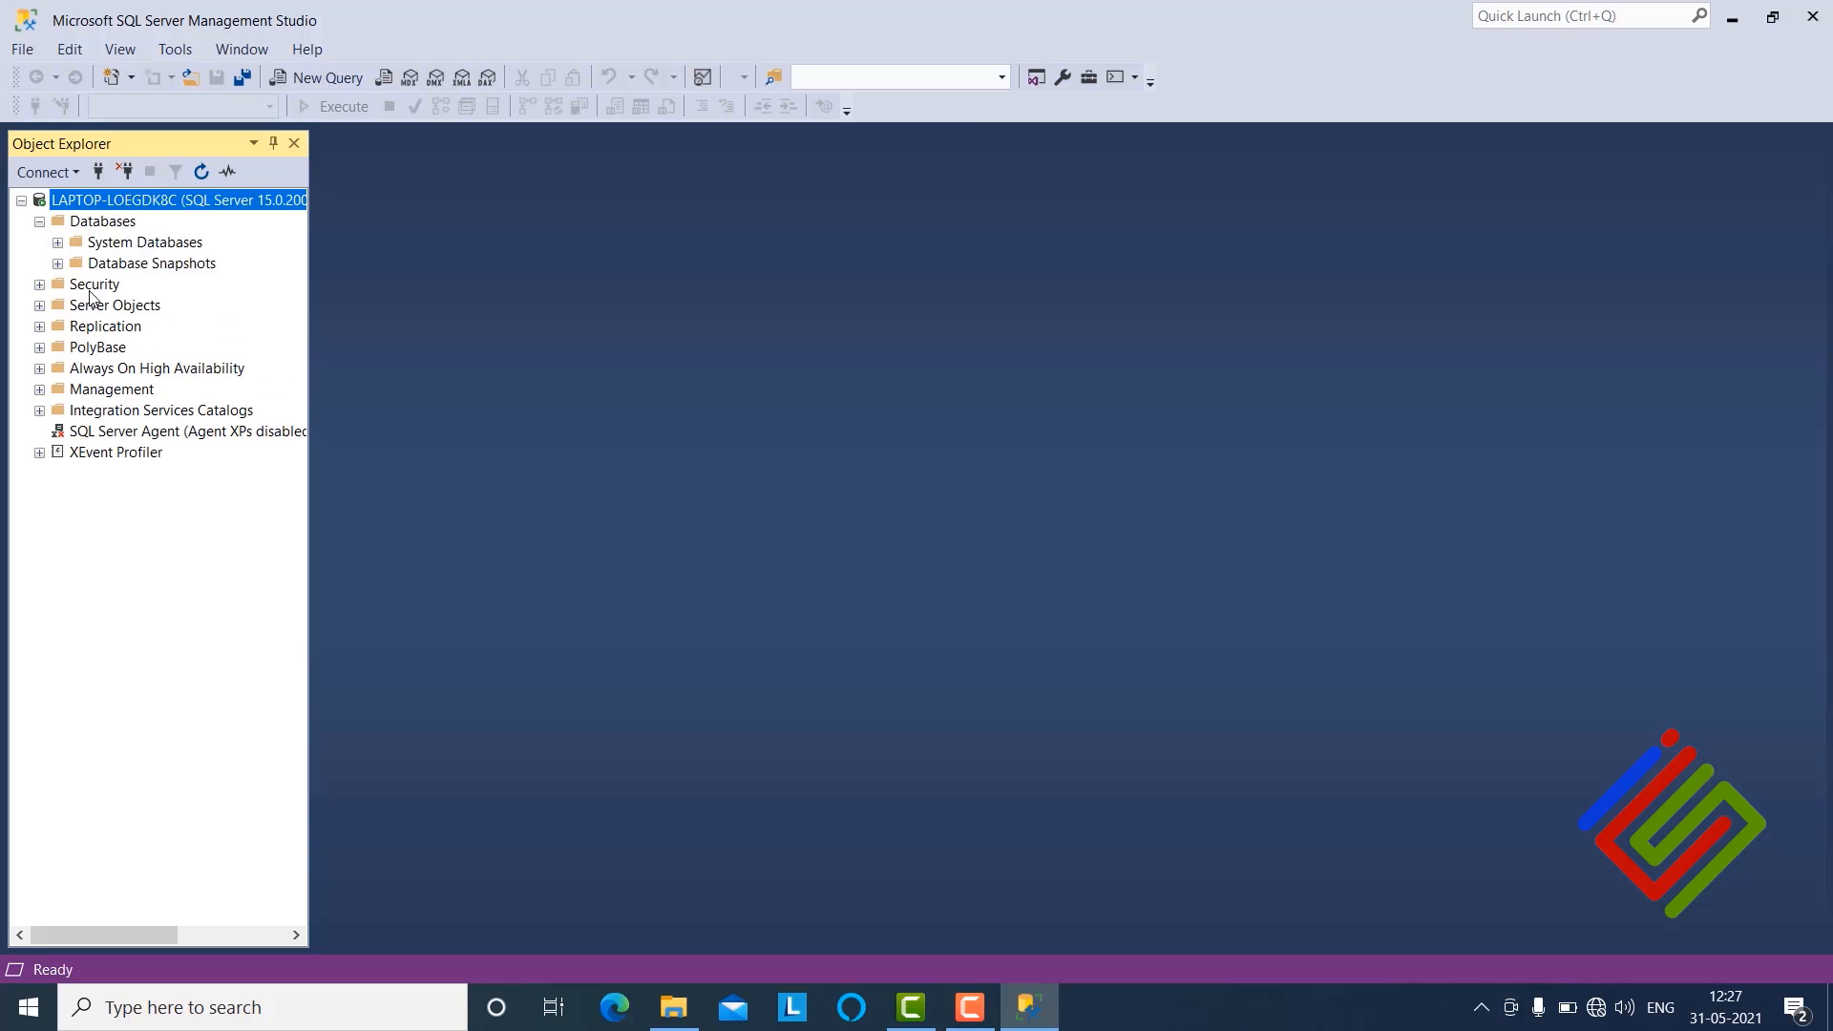
right_click(88, 225)
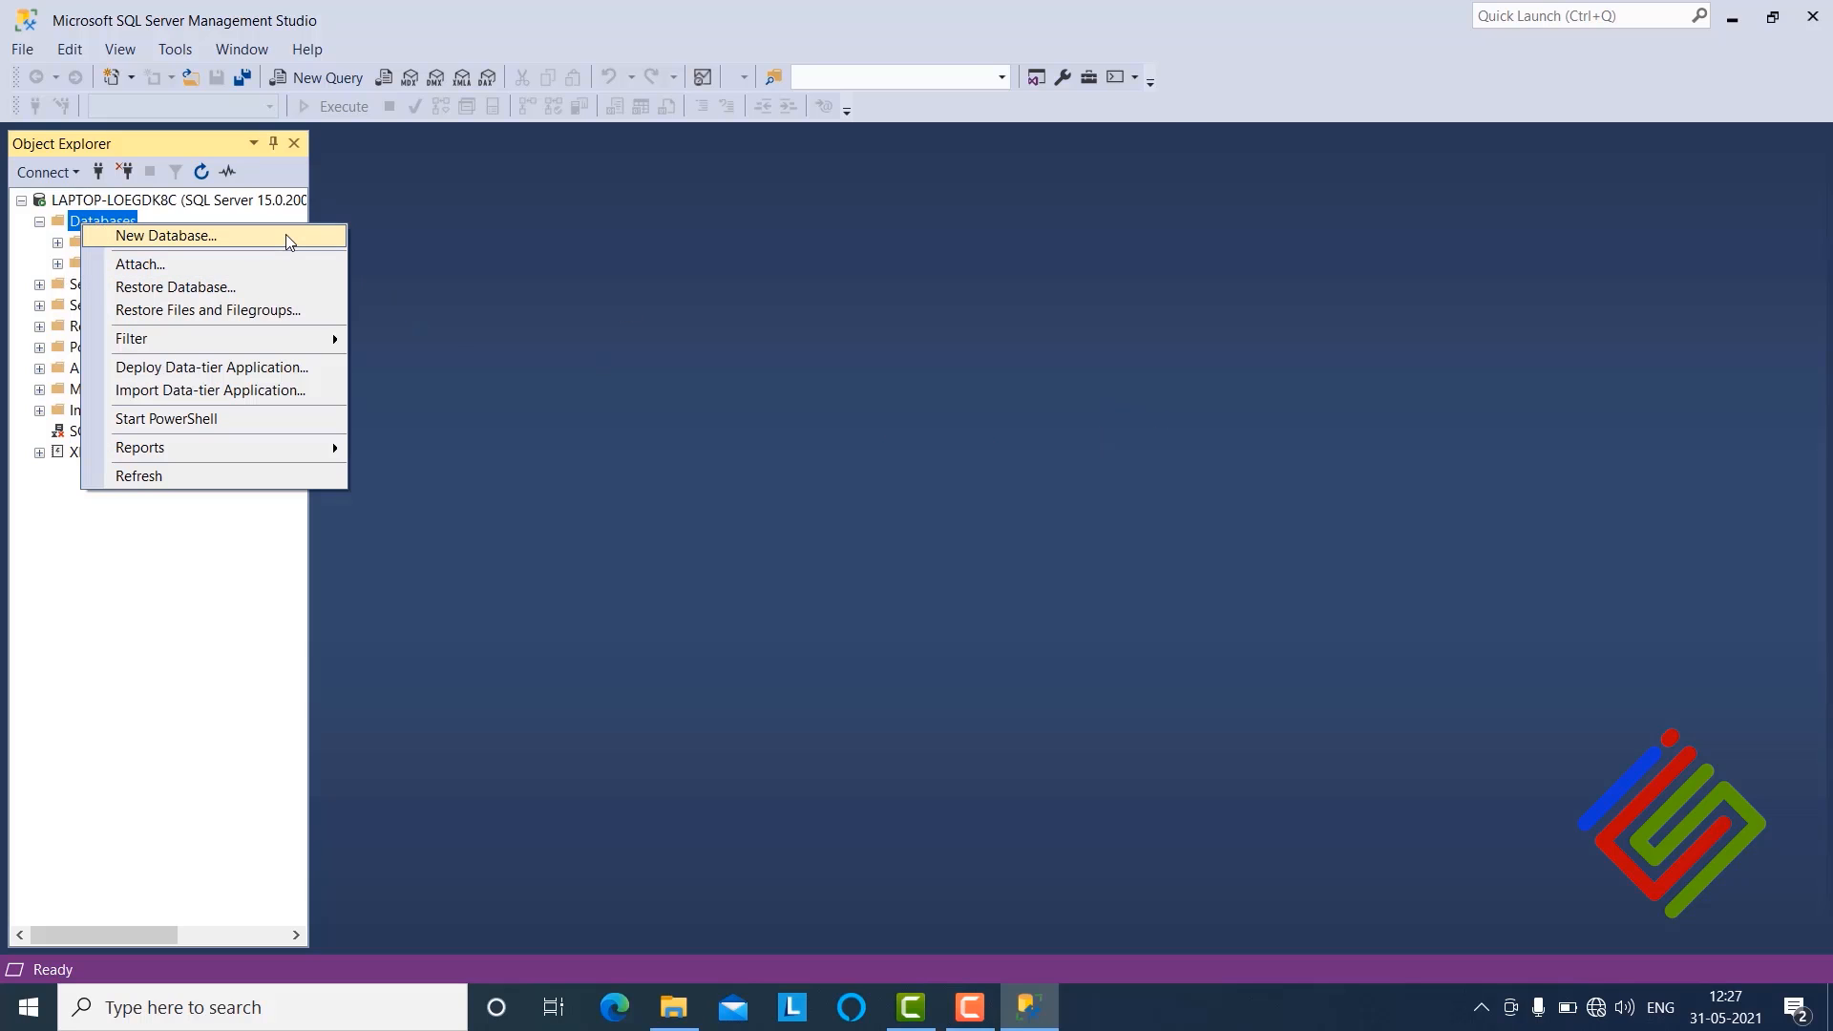
click(1816, 15)
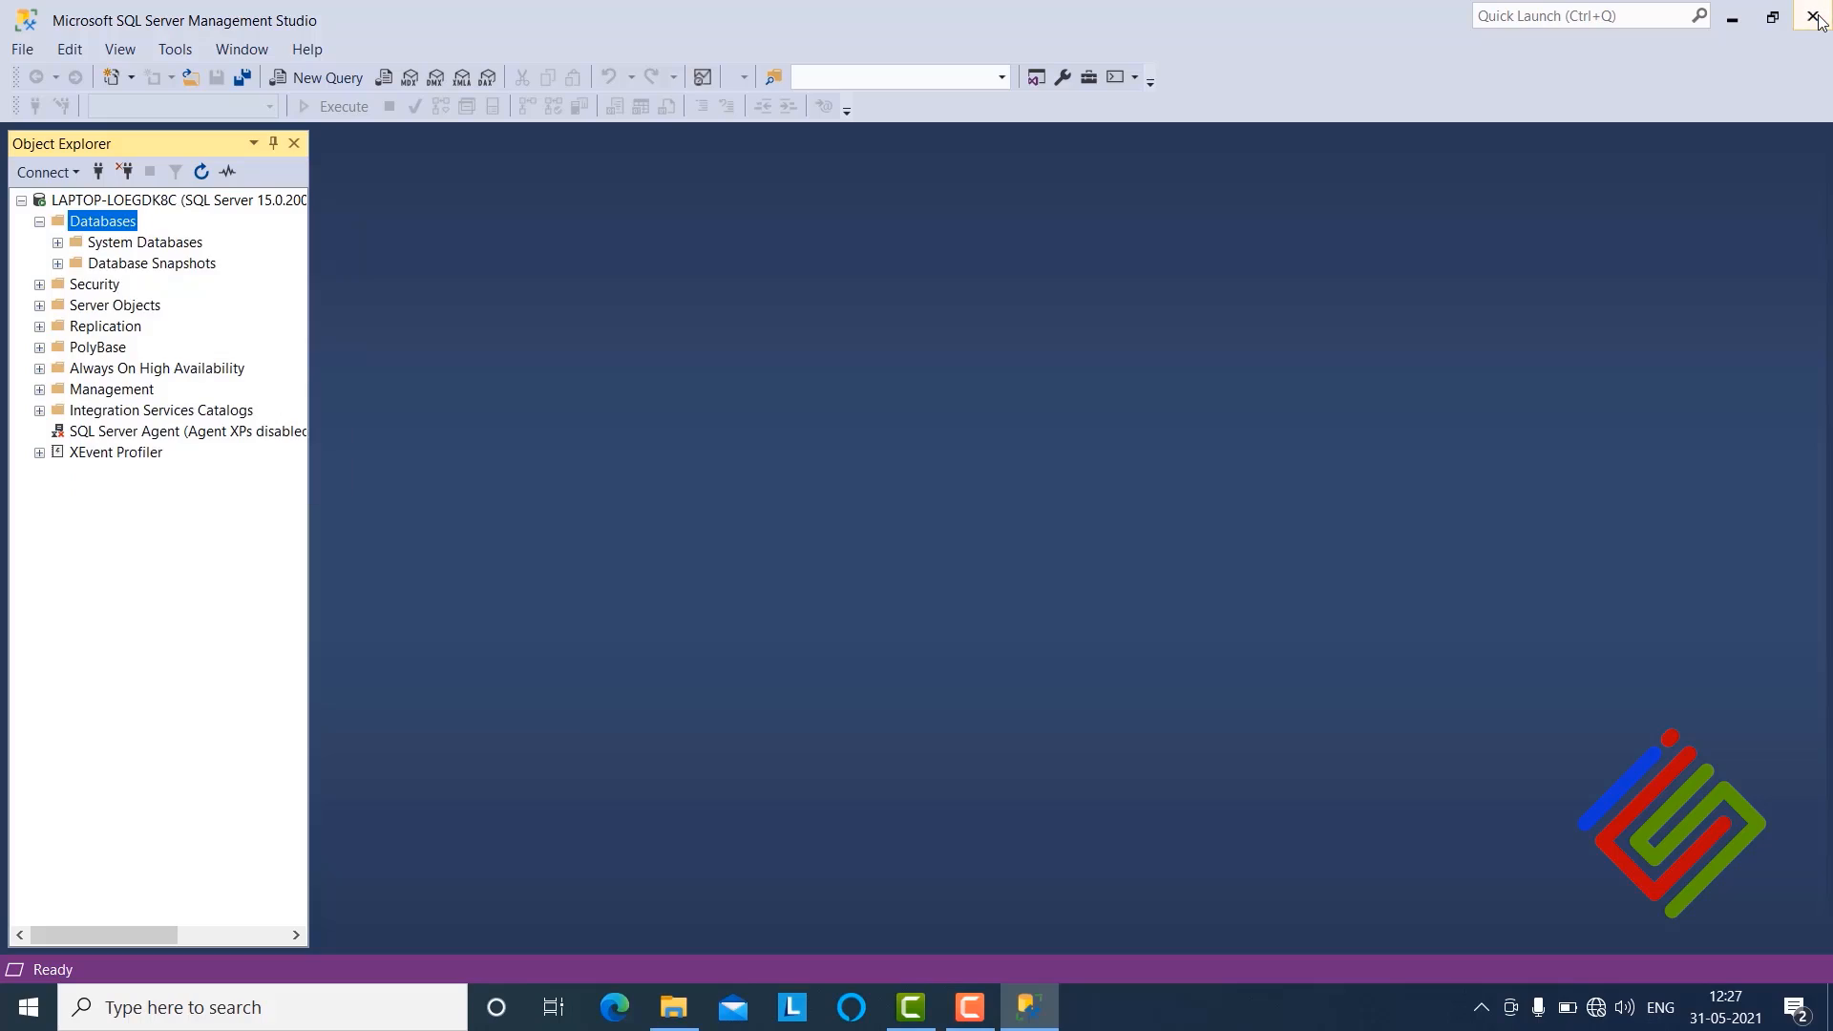
click(1816, 17)
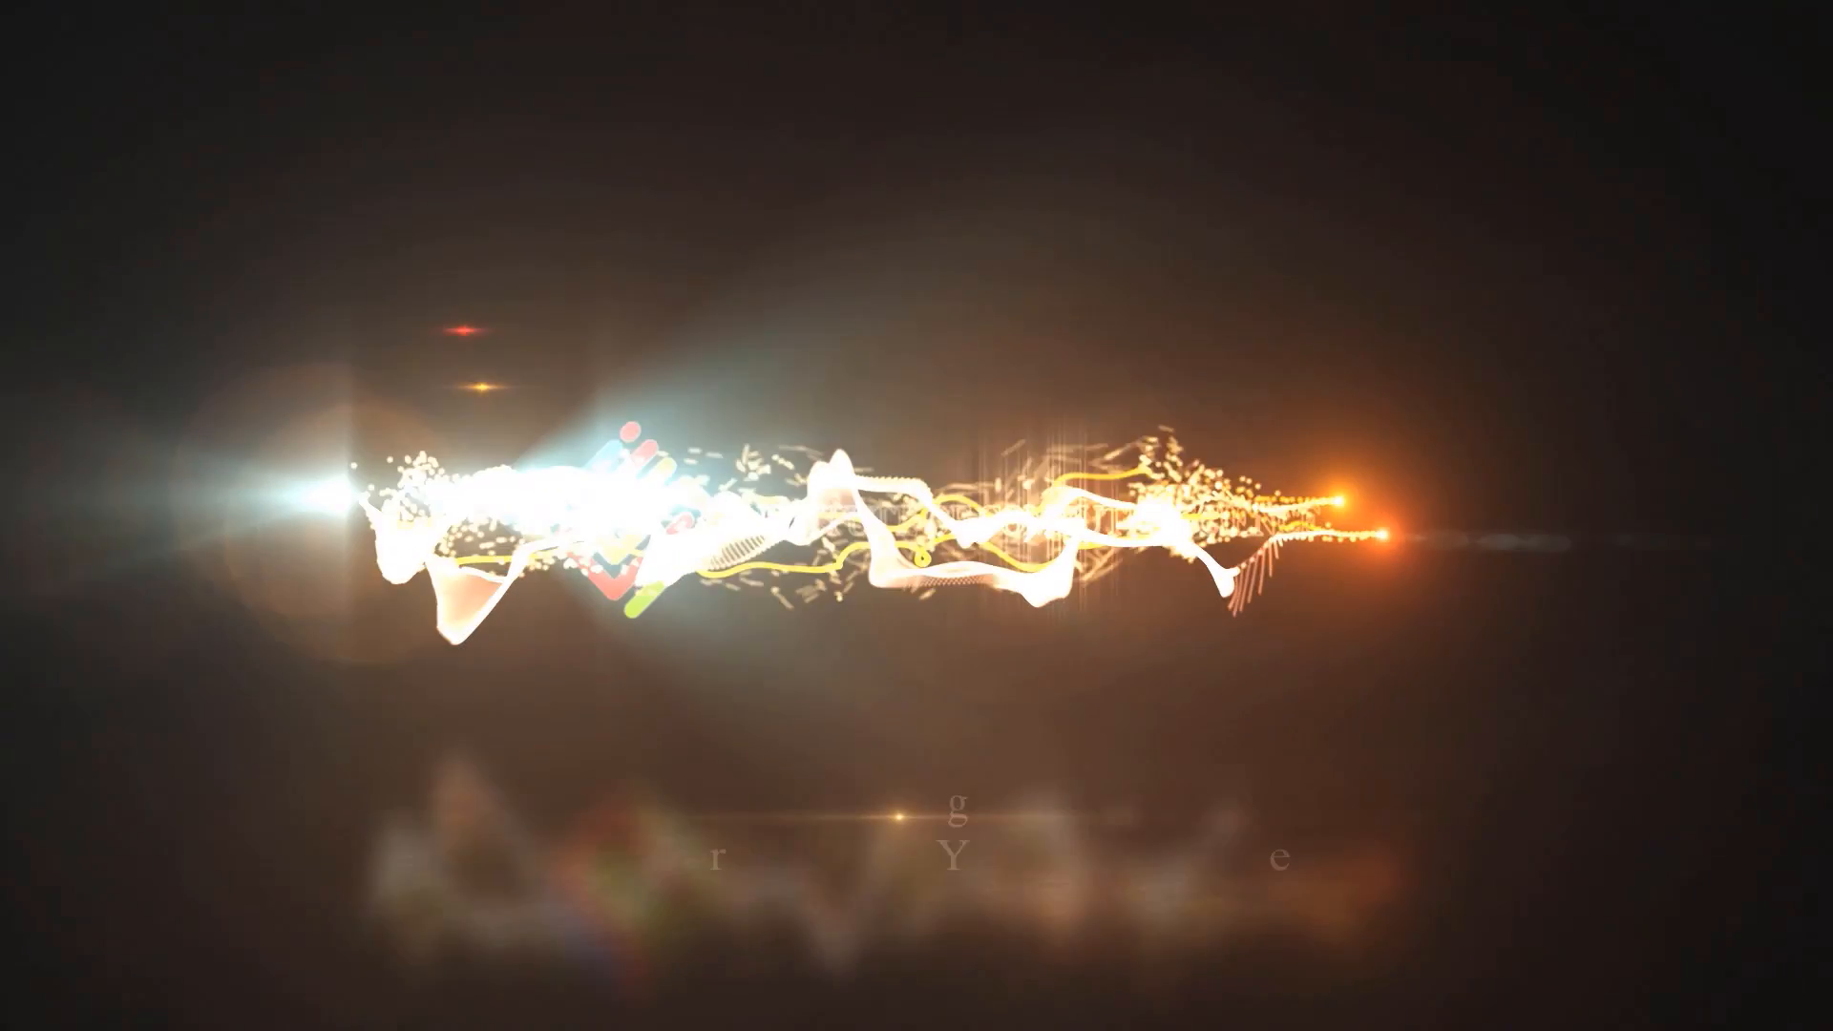